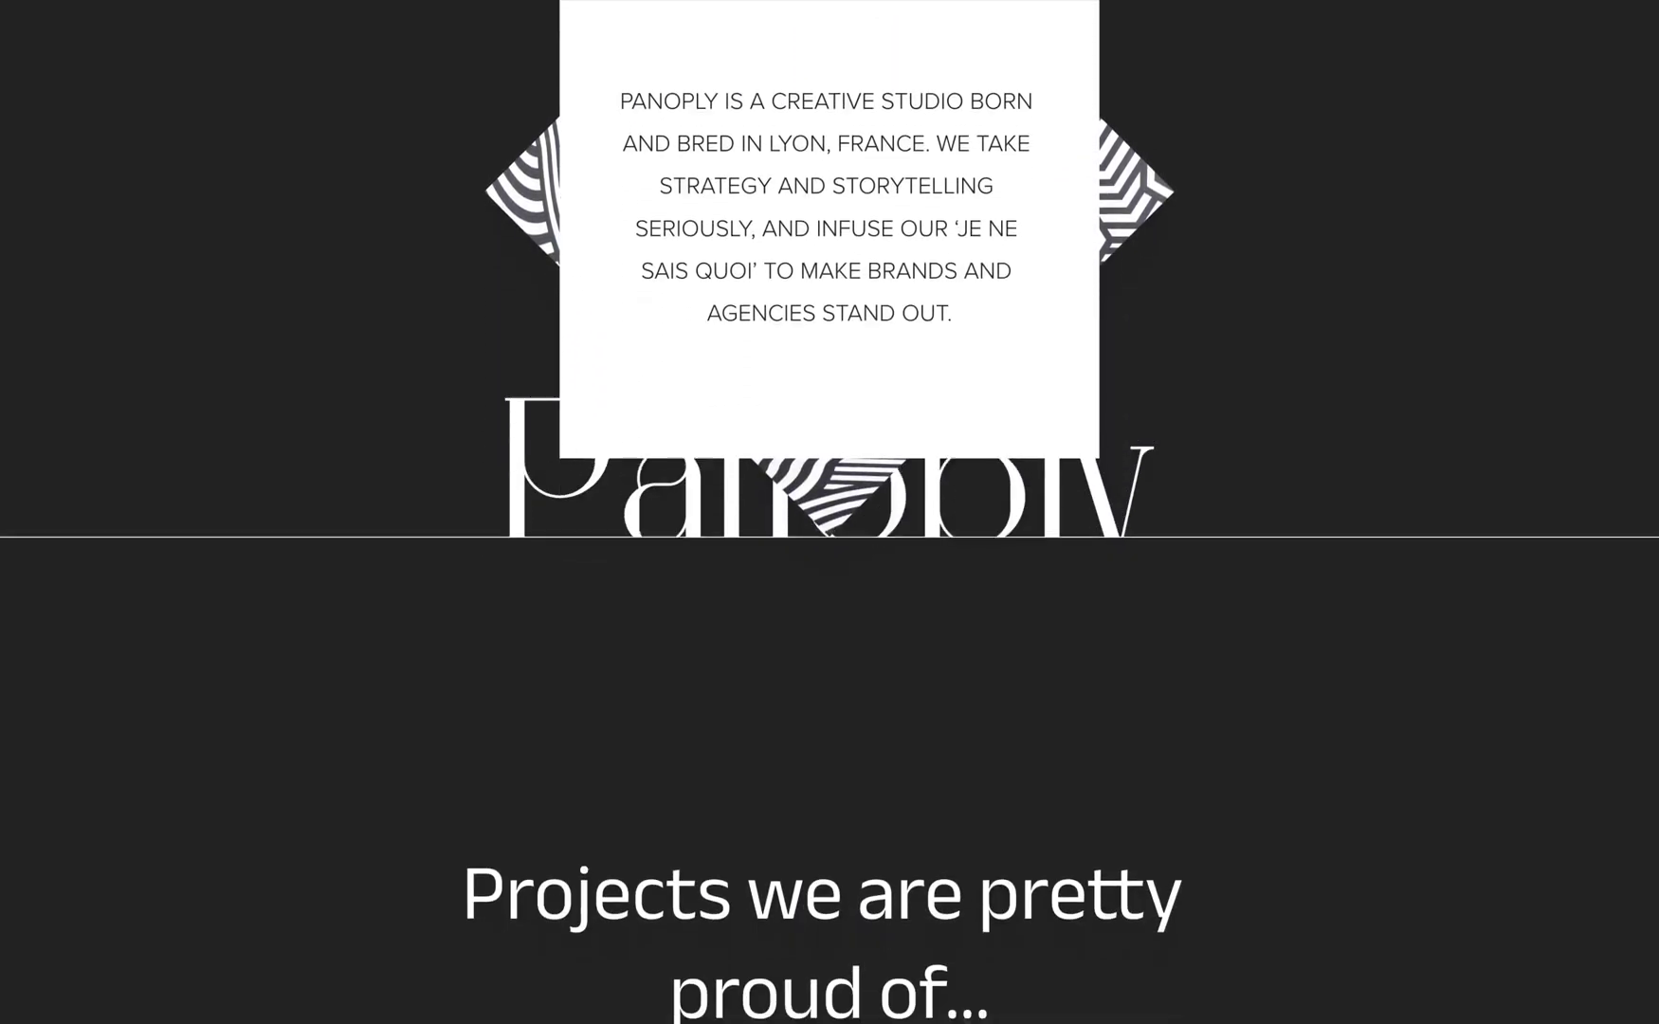
- Scroll through the Panoply demo site down to its project gallery
scroll(829, 512, down, 5)
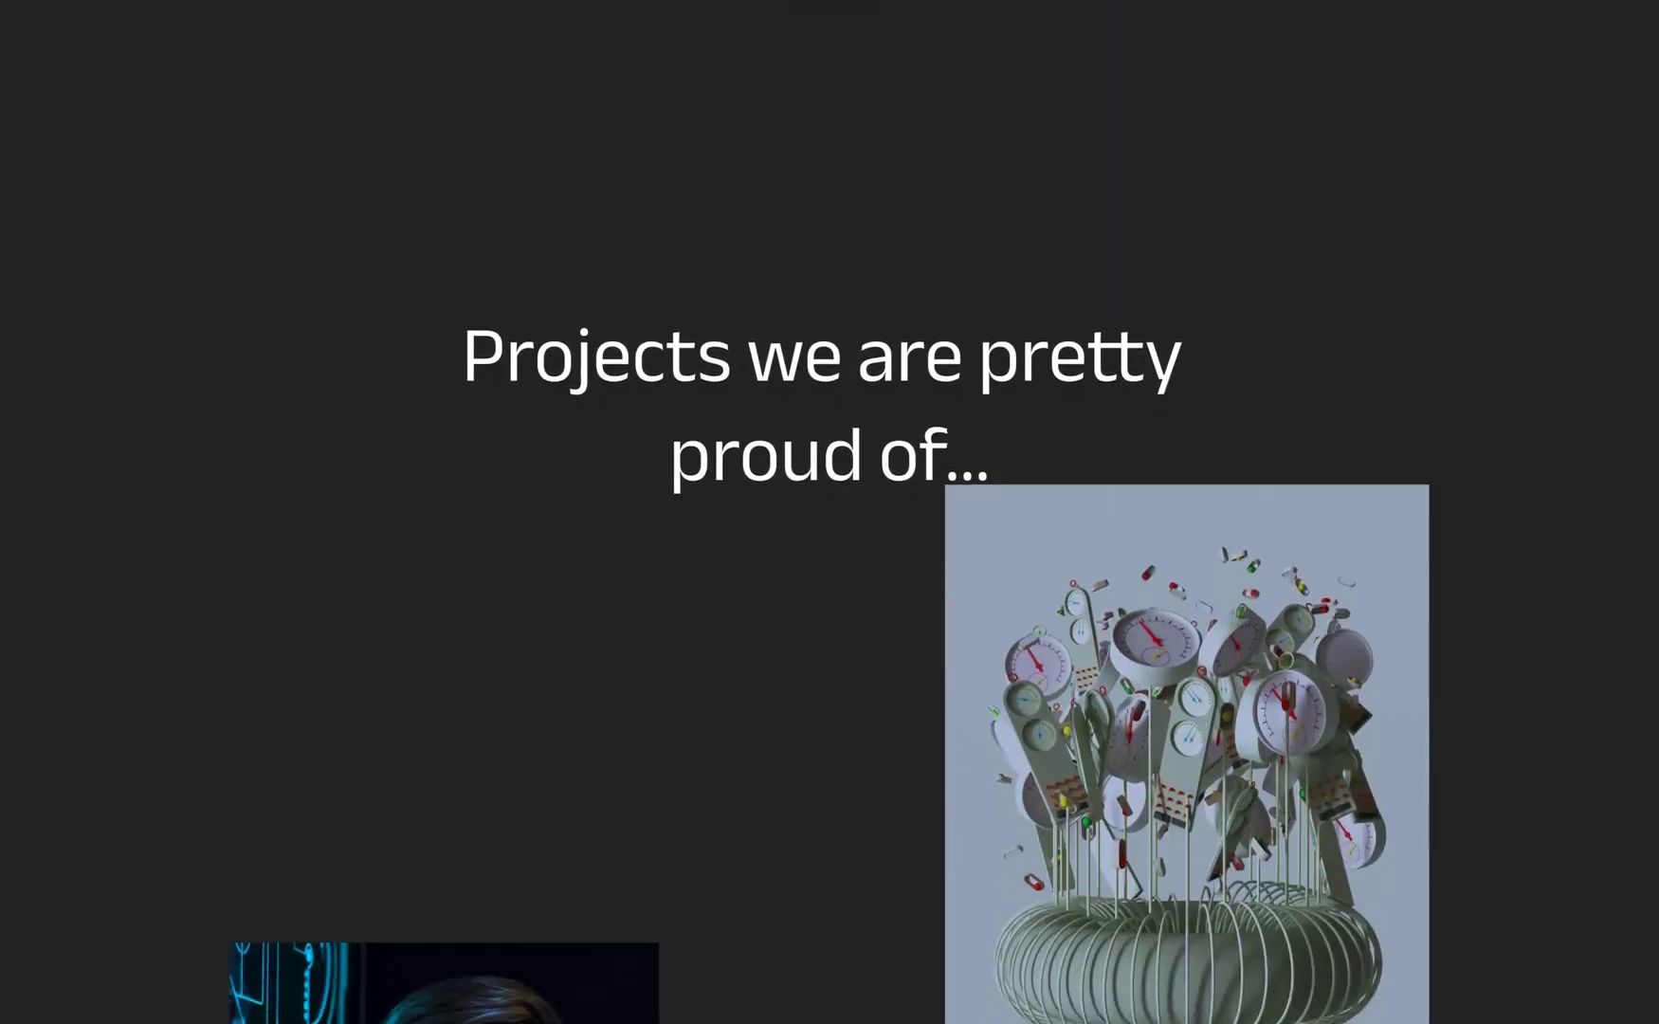
scroll(830, 513, down, 8)
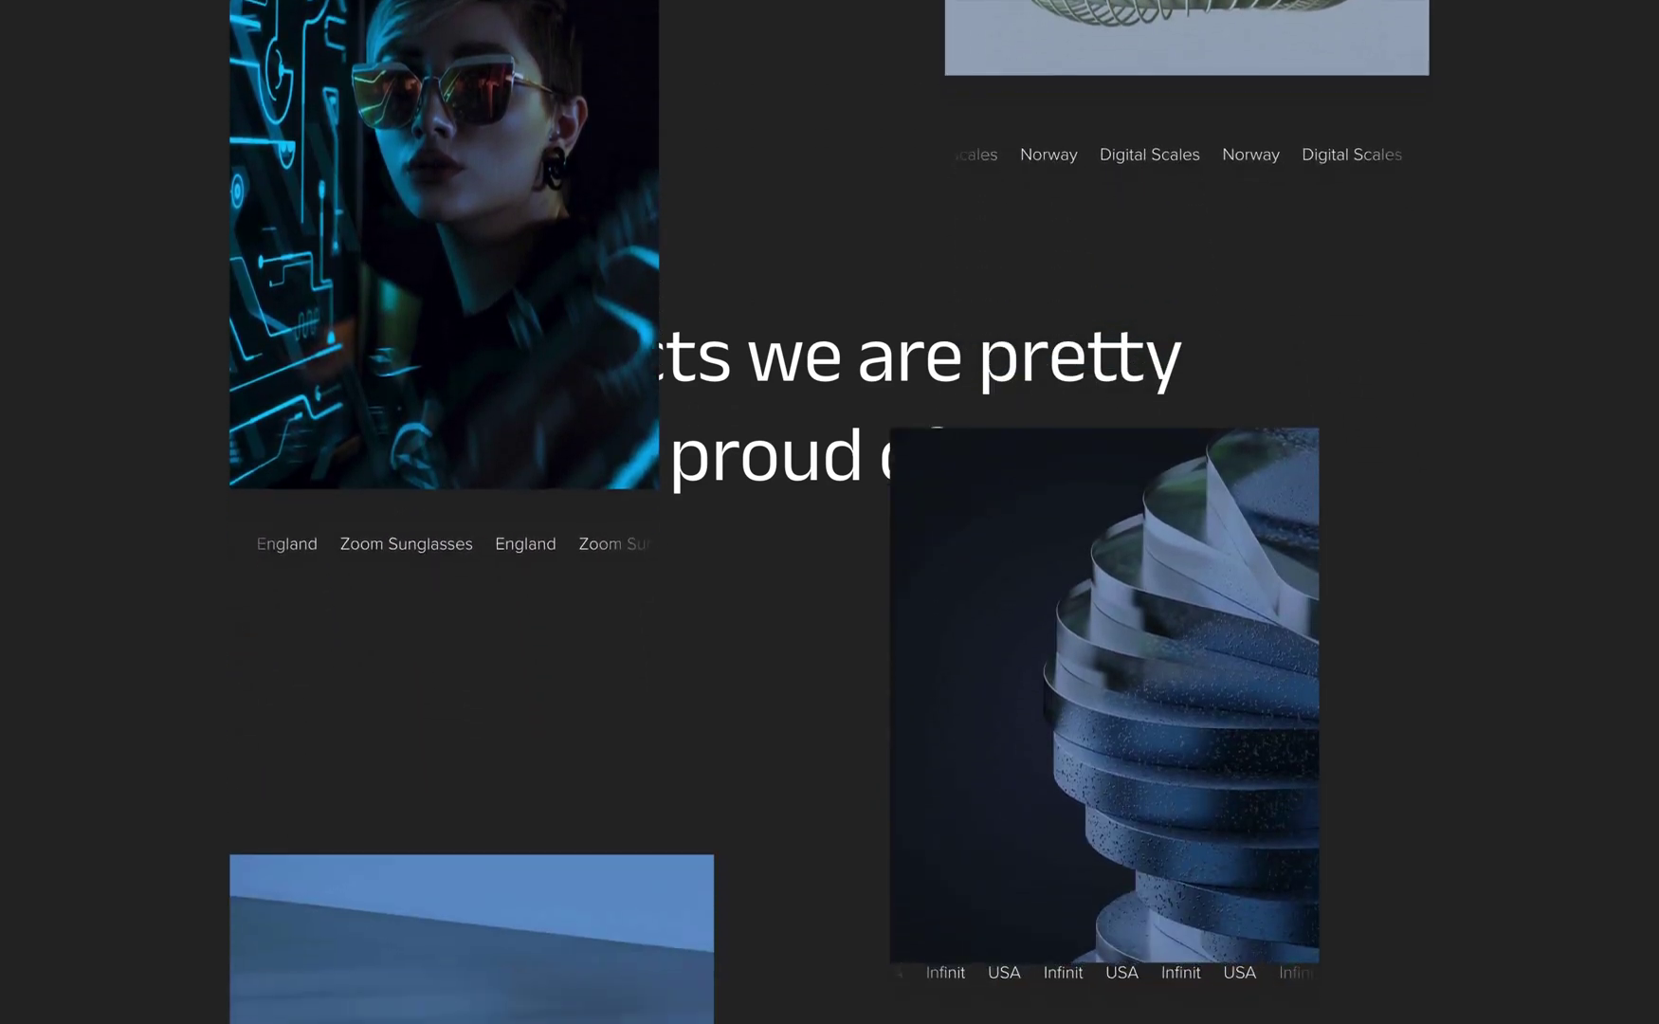
scroll(829, 512, down, 6)
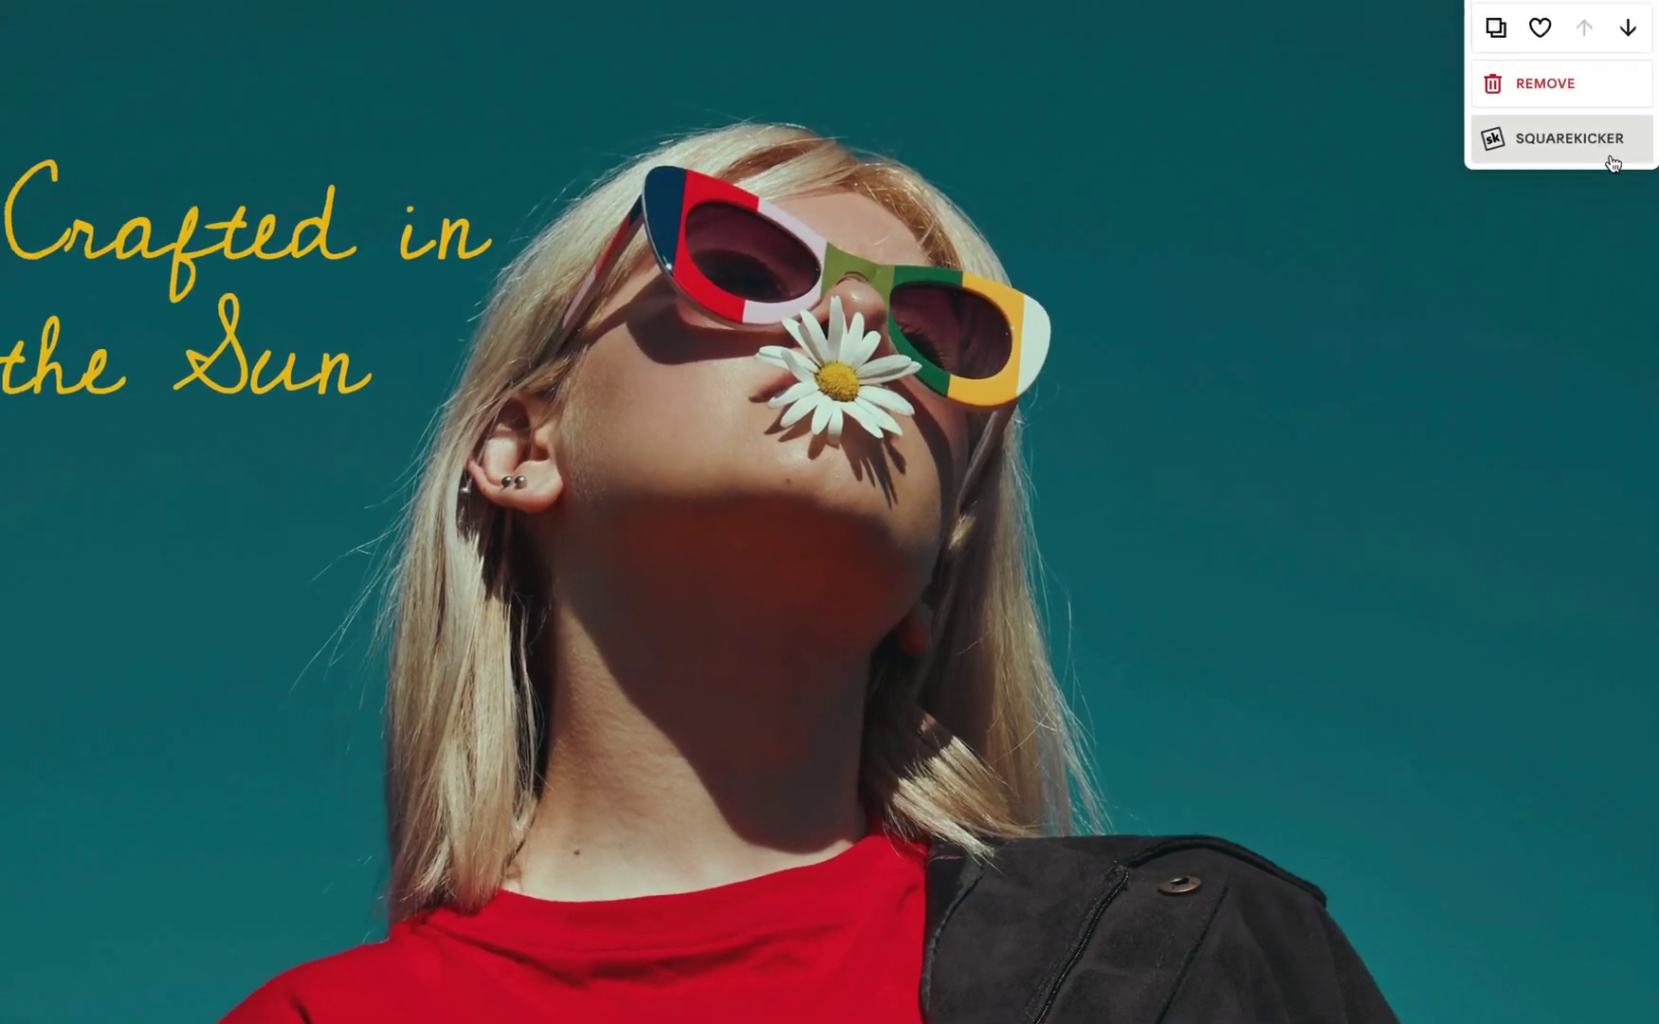
- Set the Crafted in the Sun hero's SquareKicker Sticky Section mode to Top
click(1596, 262)
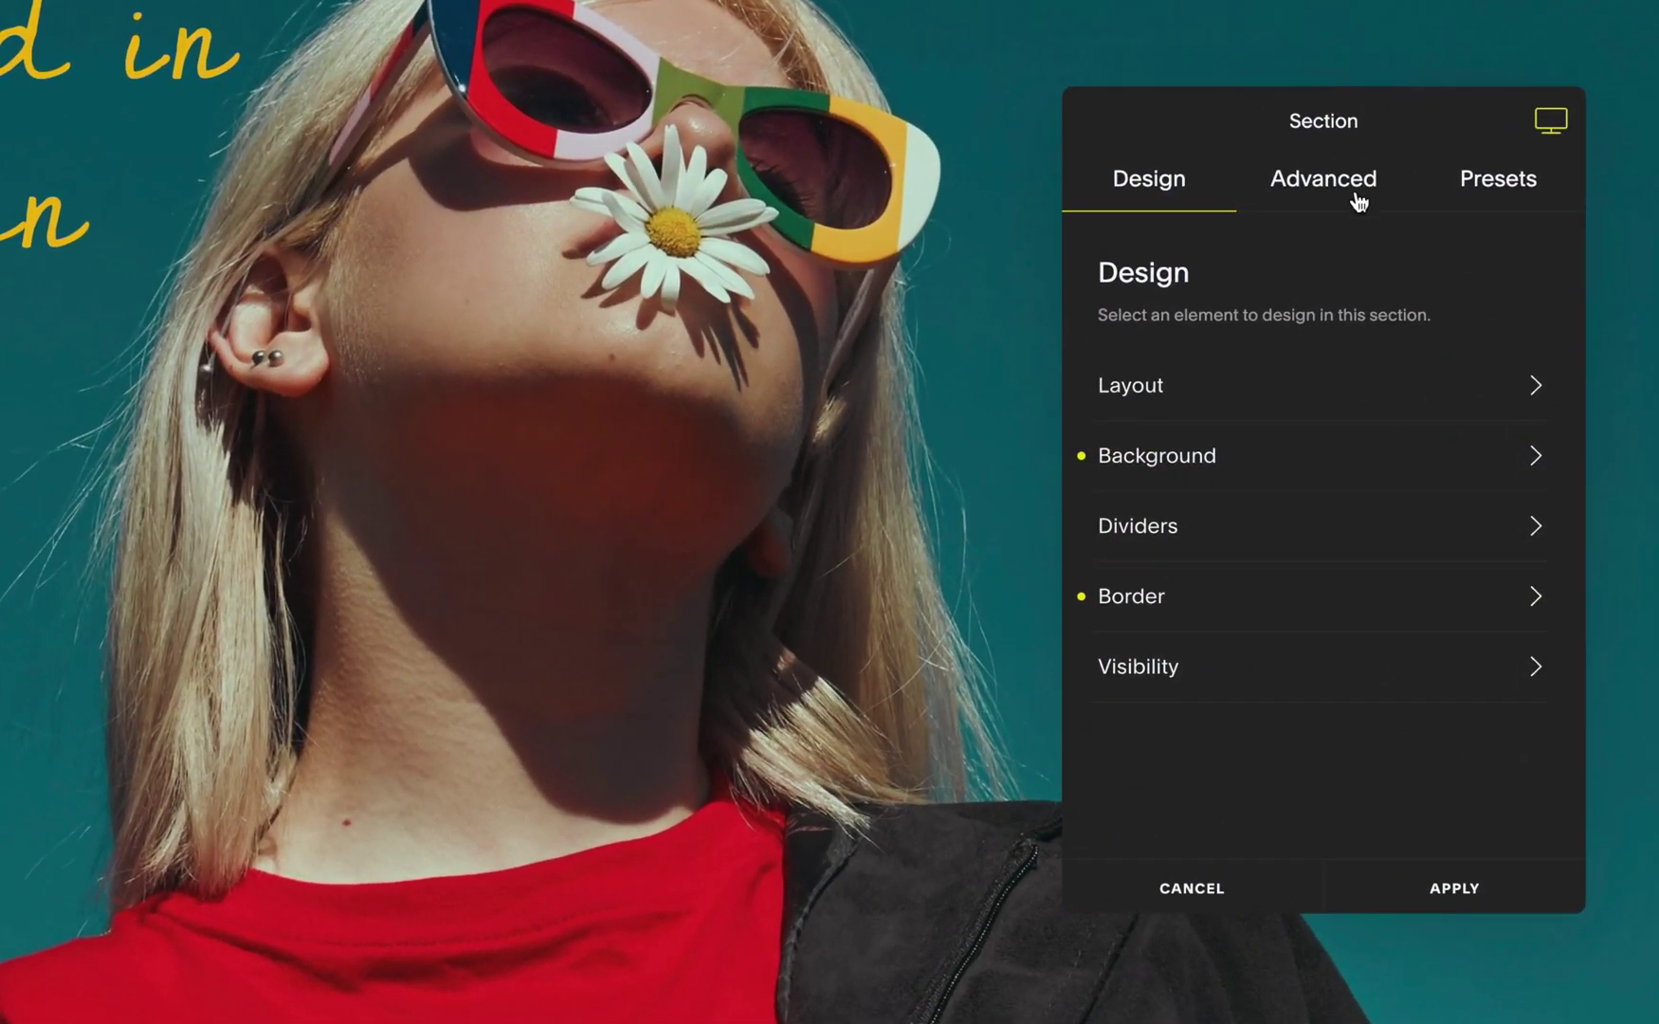
click(1358, 200)
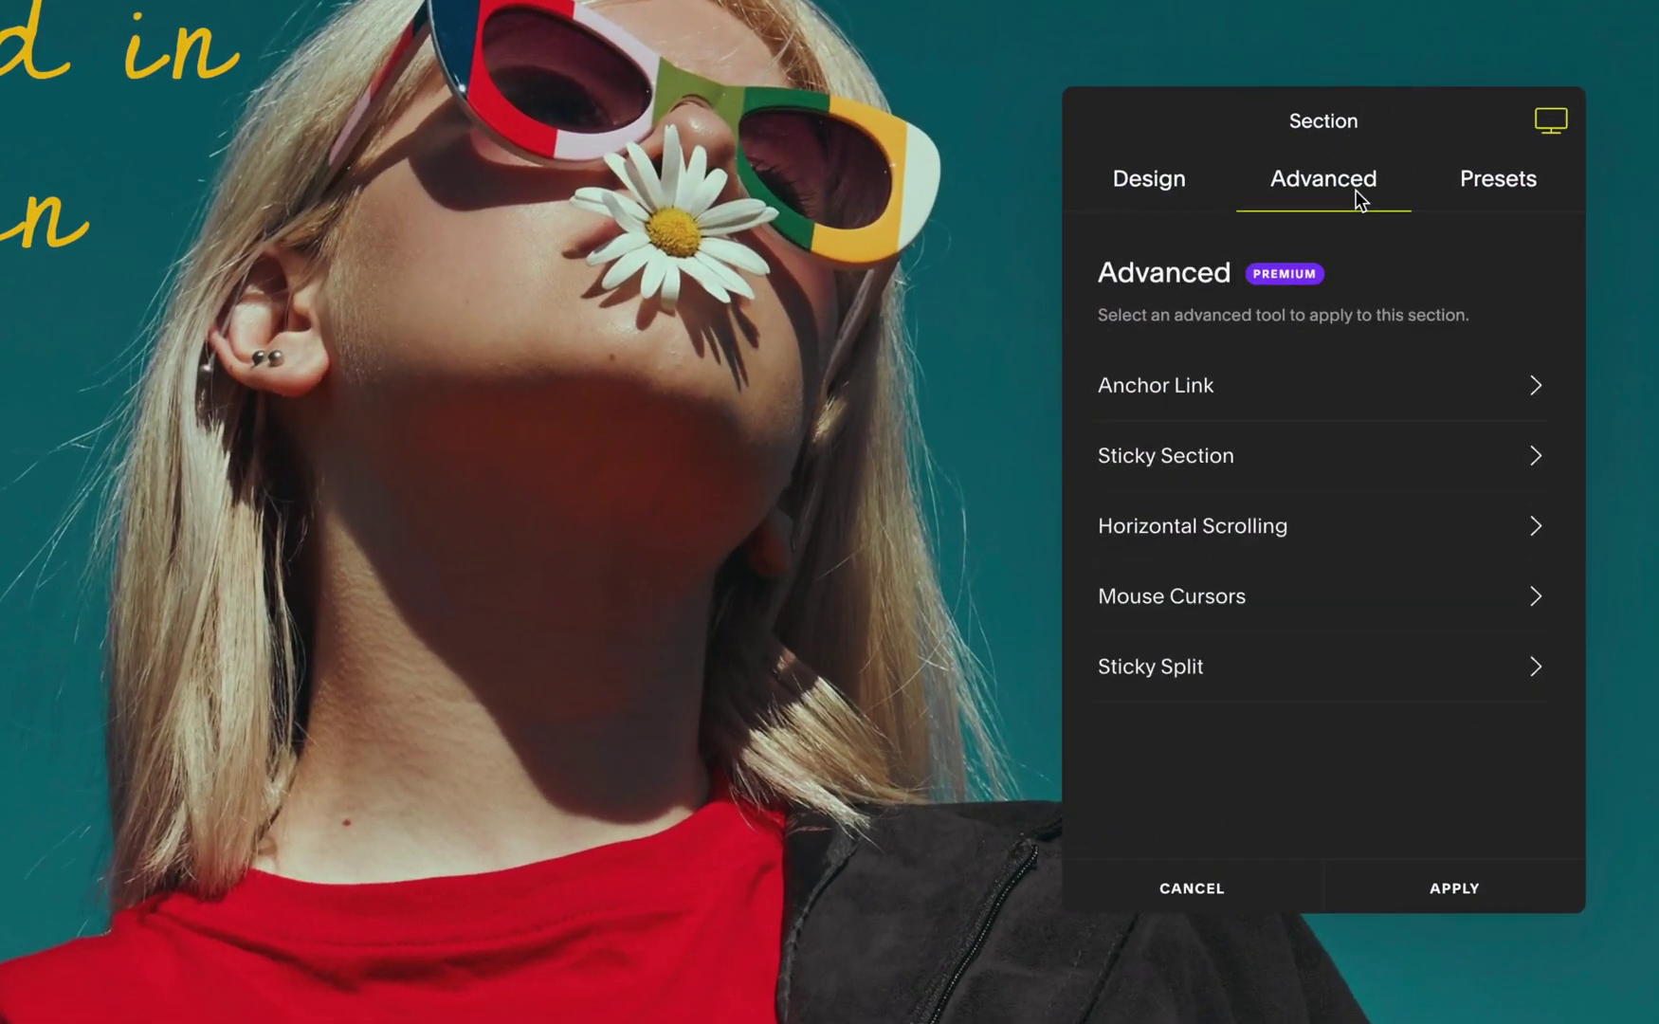
click(1334, 461)
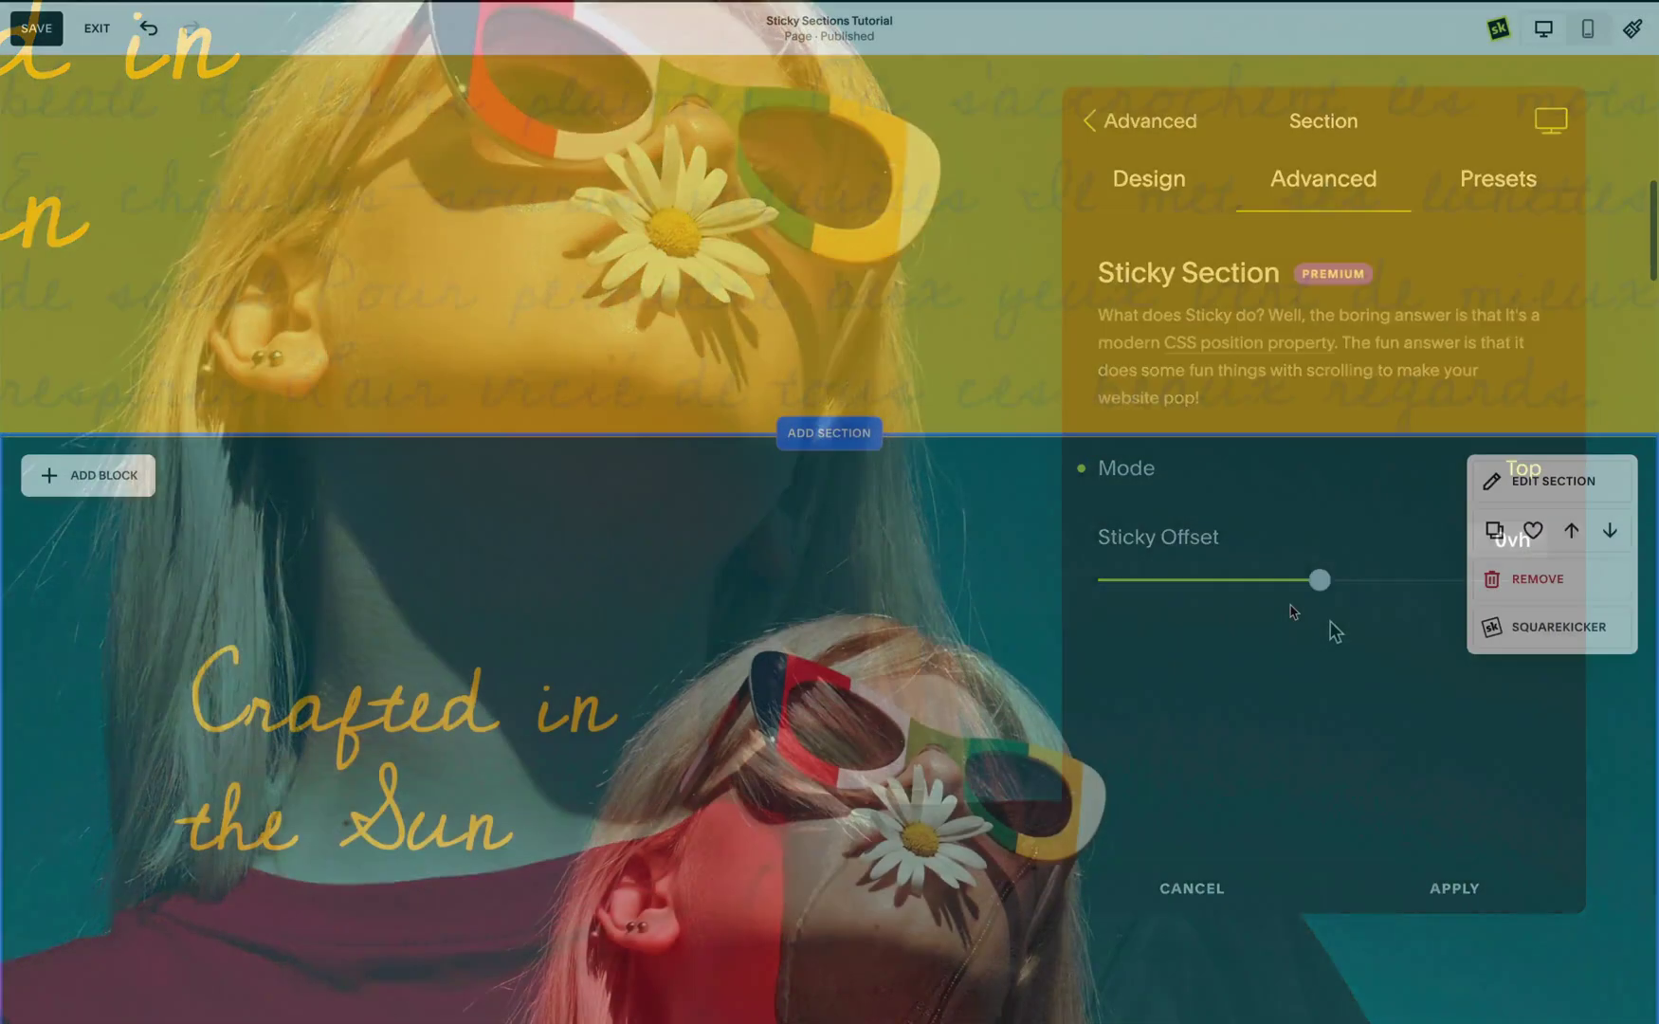
scroll(1290, 609, down, 5)
scroll(1289, 609, down, 5)
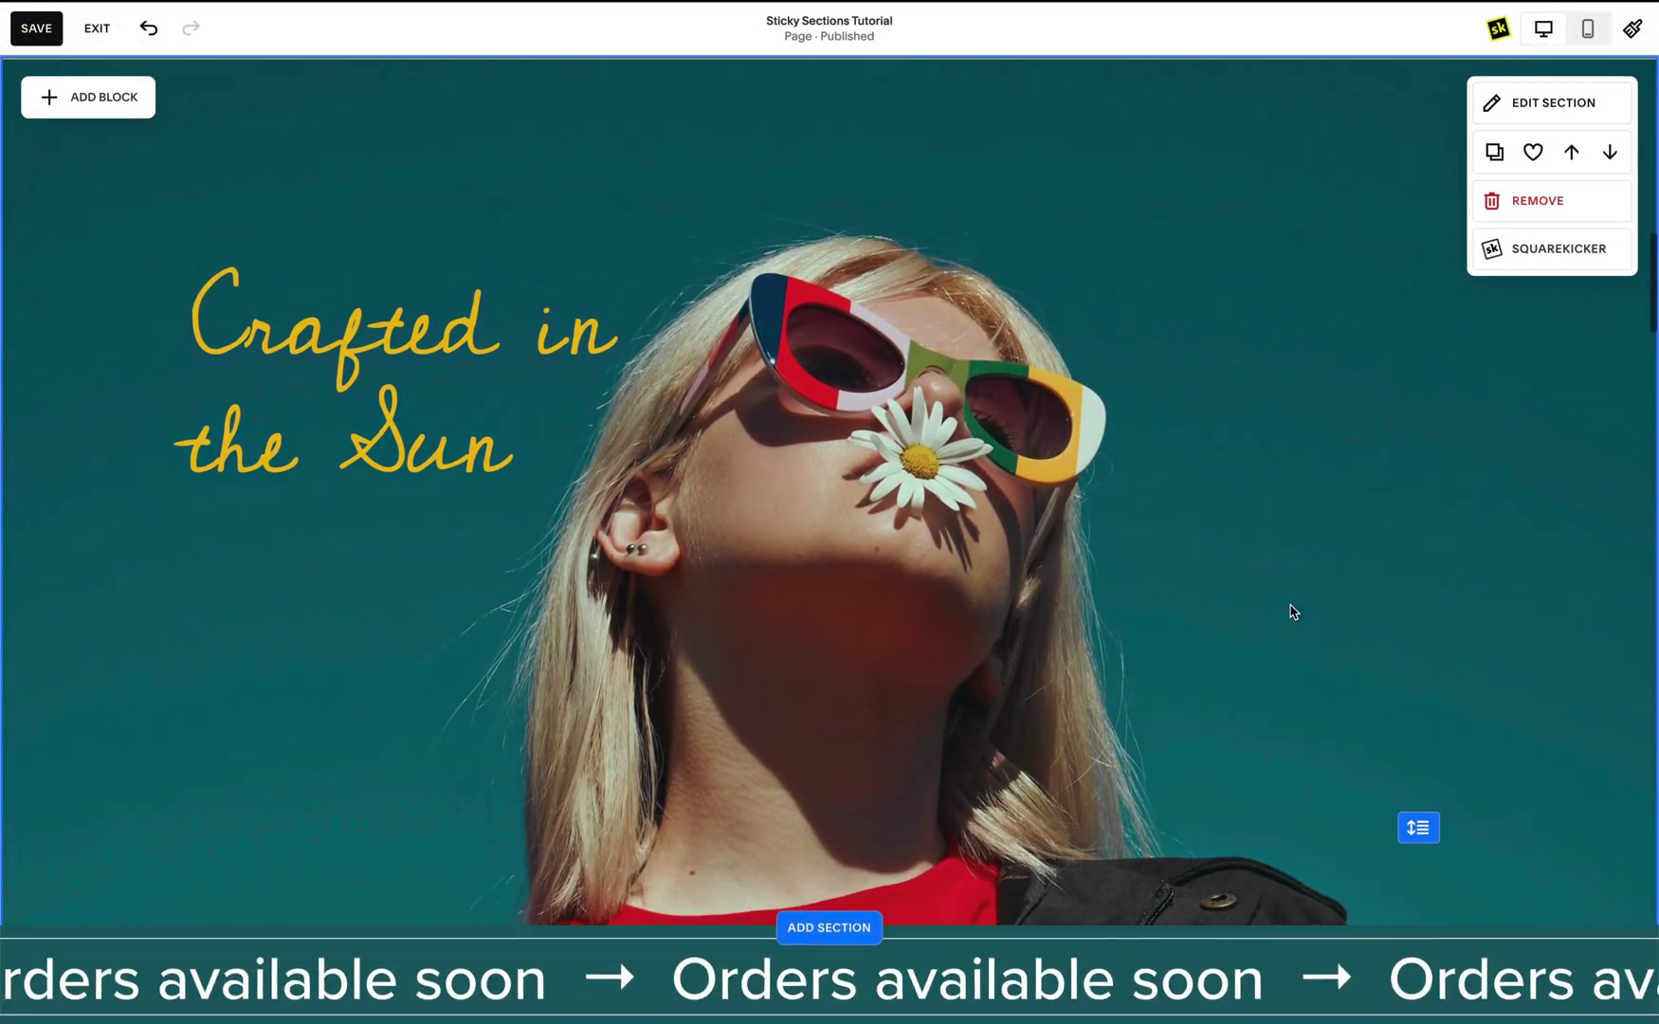
scroll(1293, 645, down, 2)
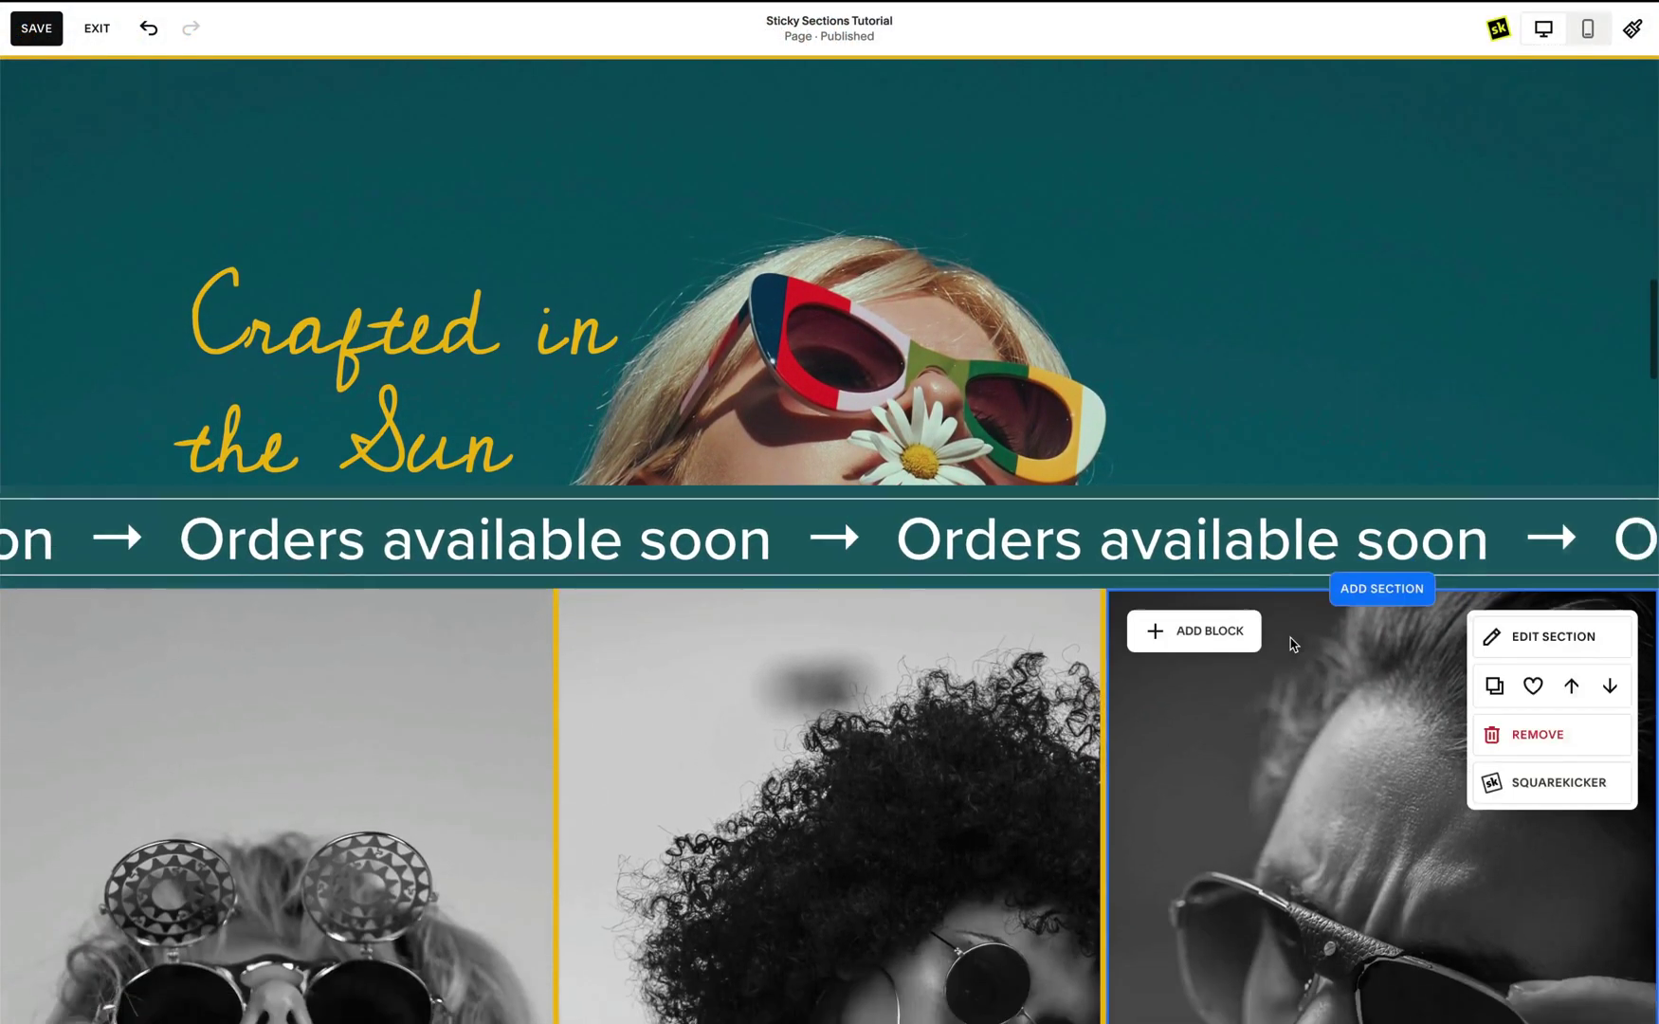
- Change the hero's sticky offset from 13vh to 170px
scroll(1293, 645, up, 7)
mouse_move(1322, 583)
mouse_down()
mouse_move(1453, 583)
mouse_move(1354, 583)
mouse_up()
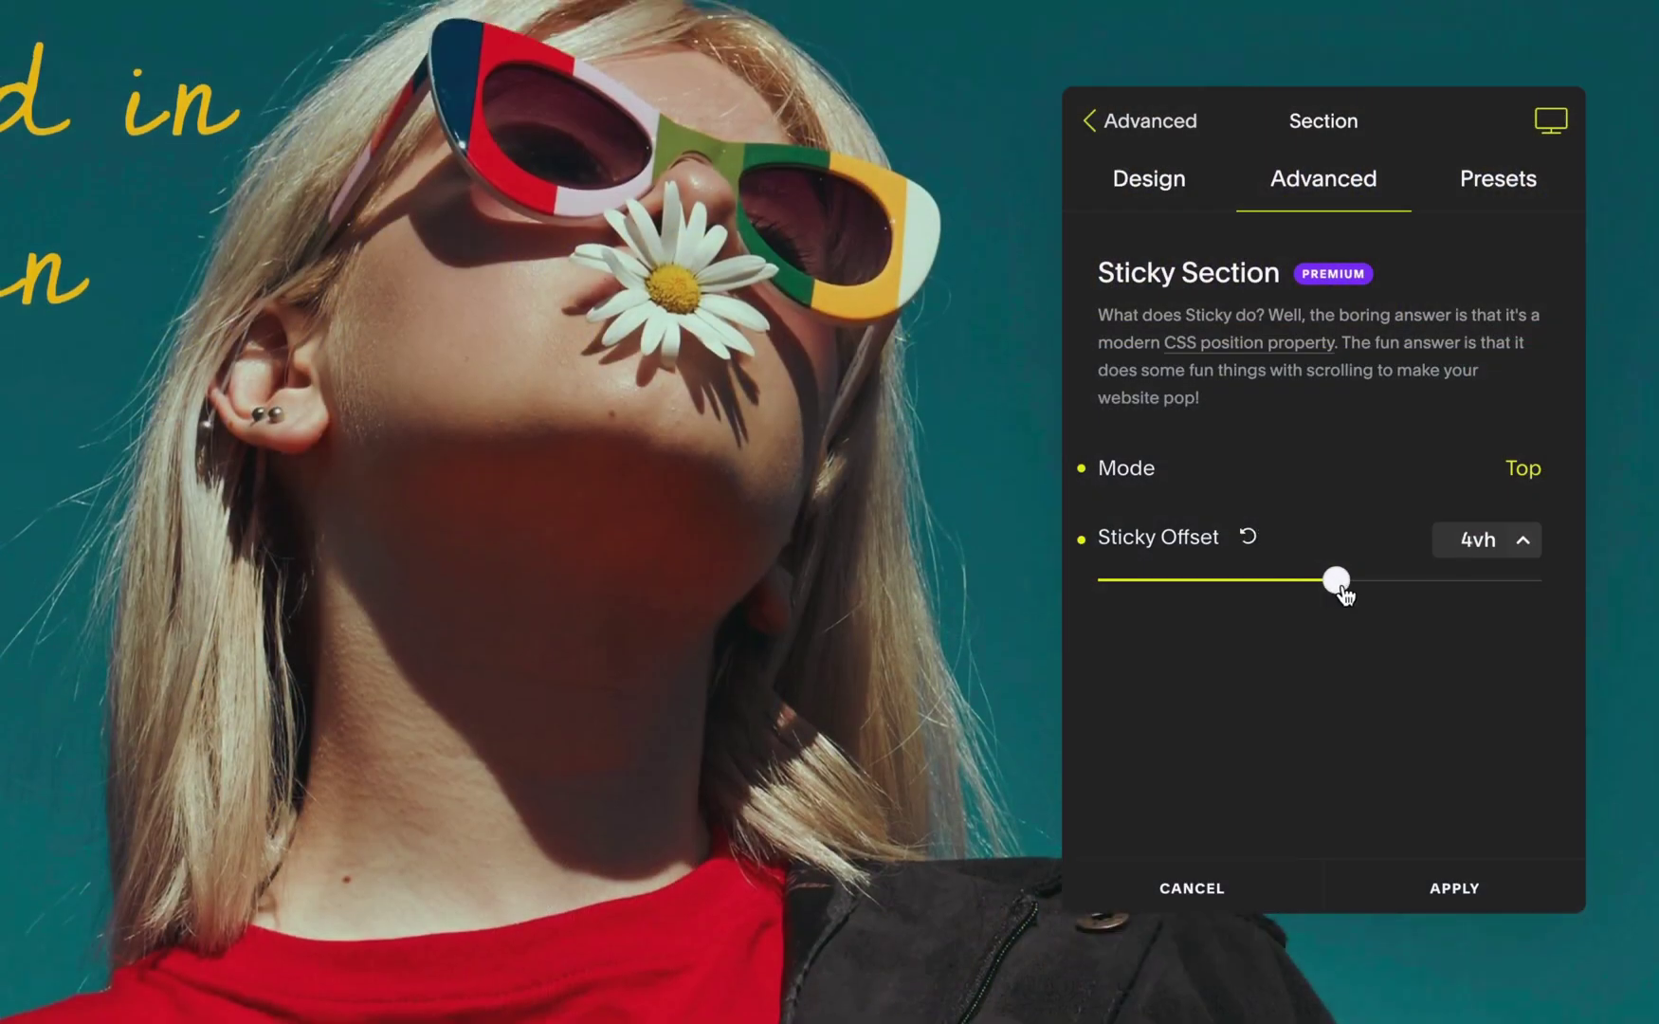
drag(1393, 713, 1435, 703)
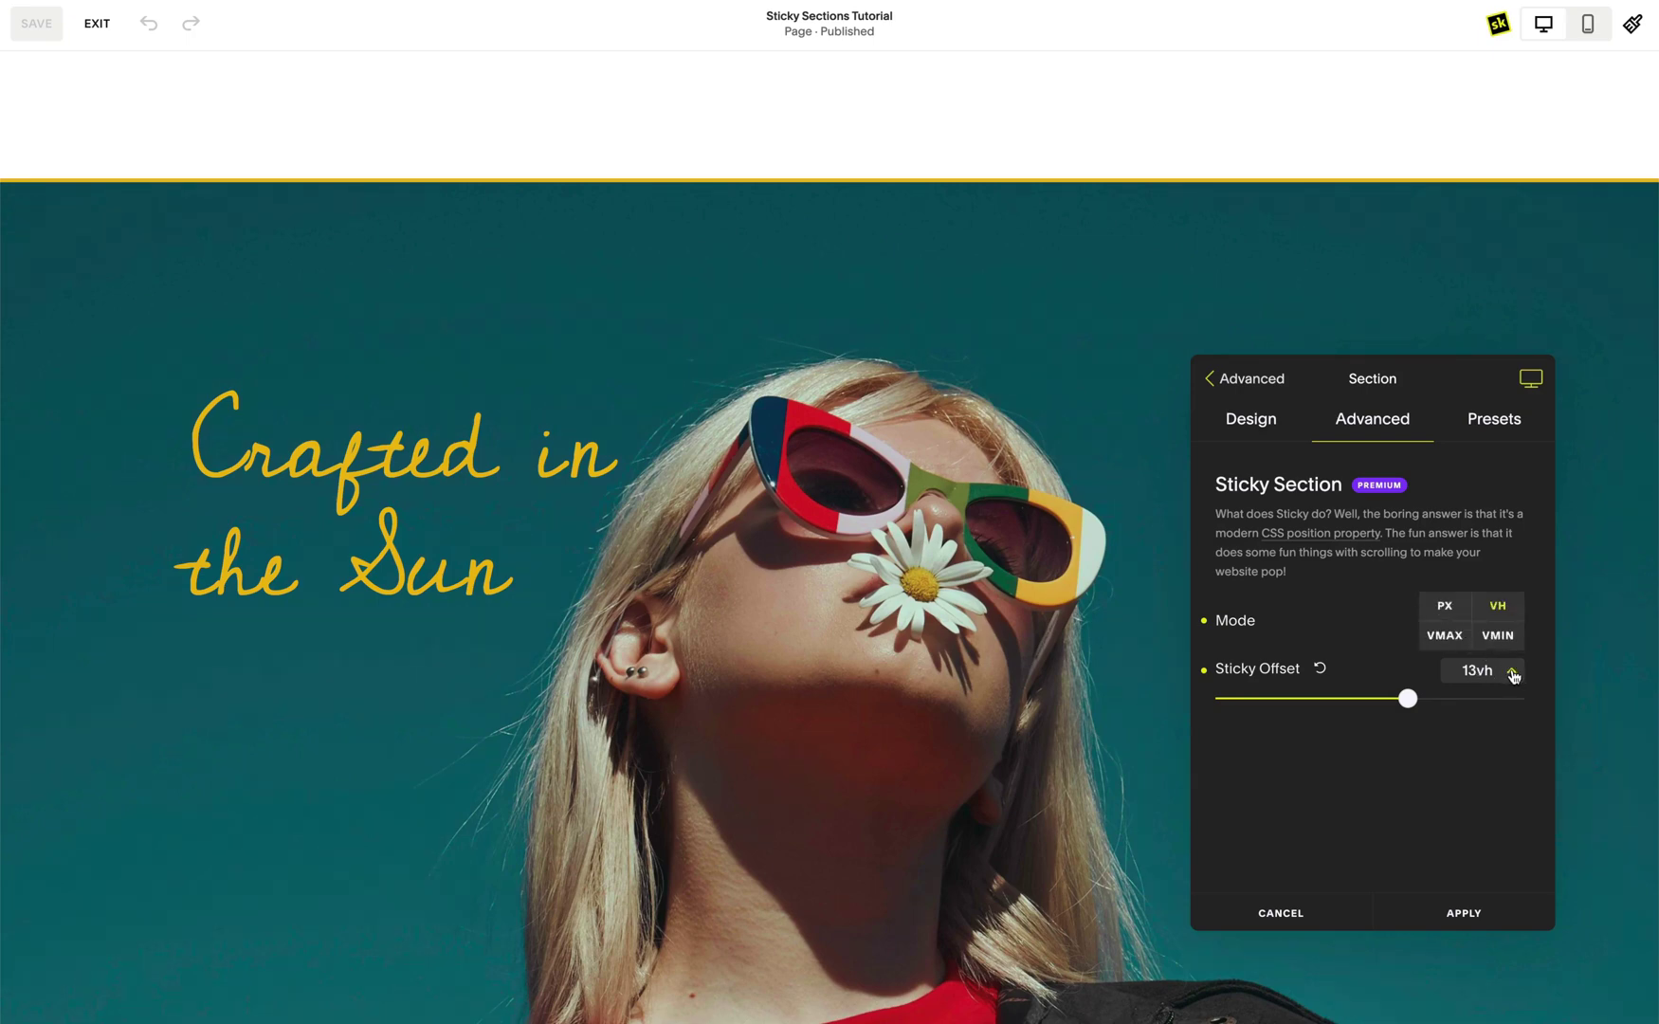
click(1451, 607)
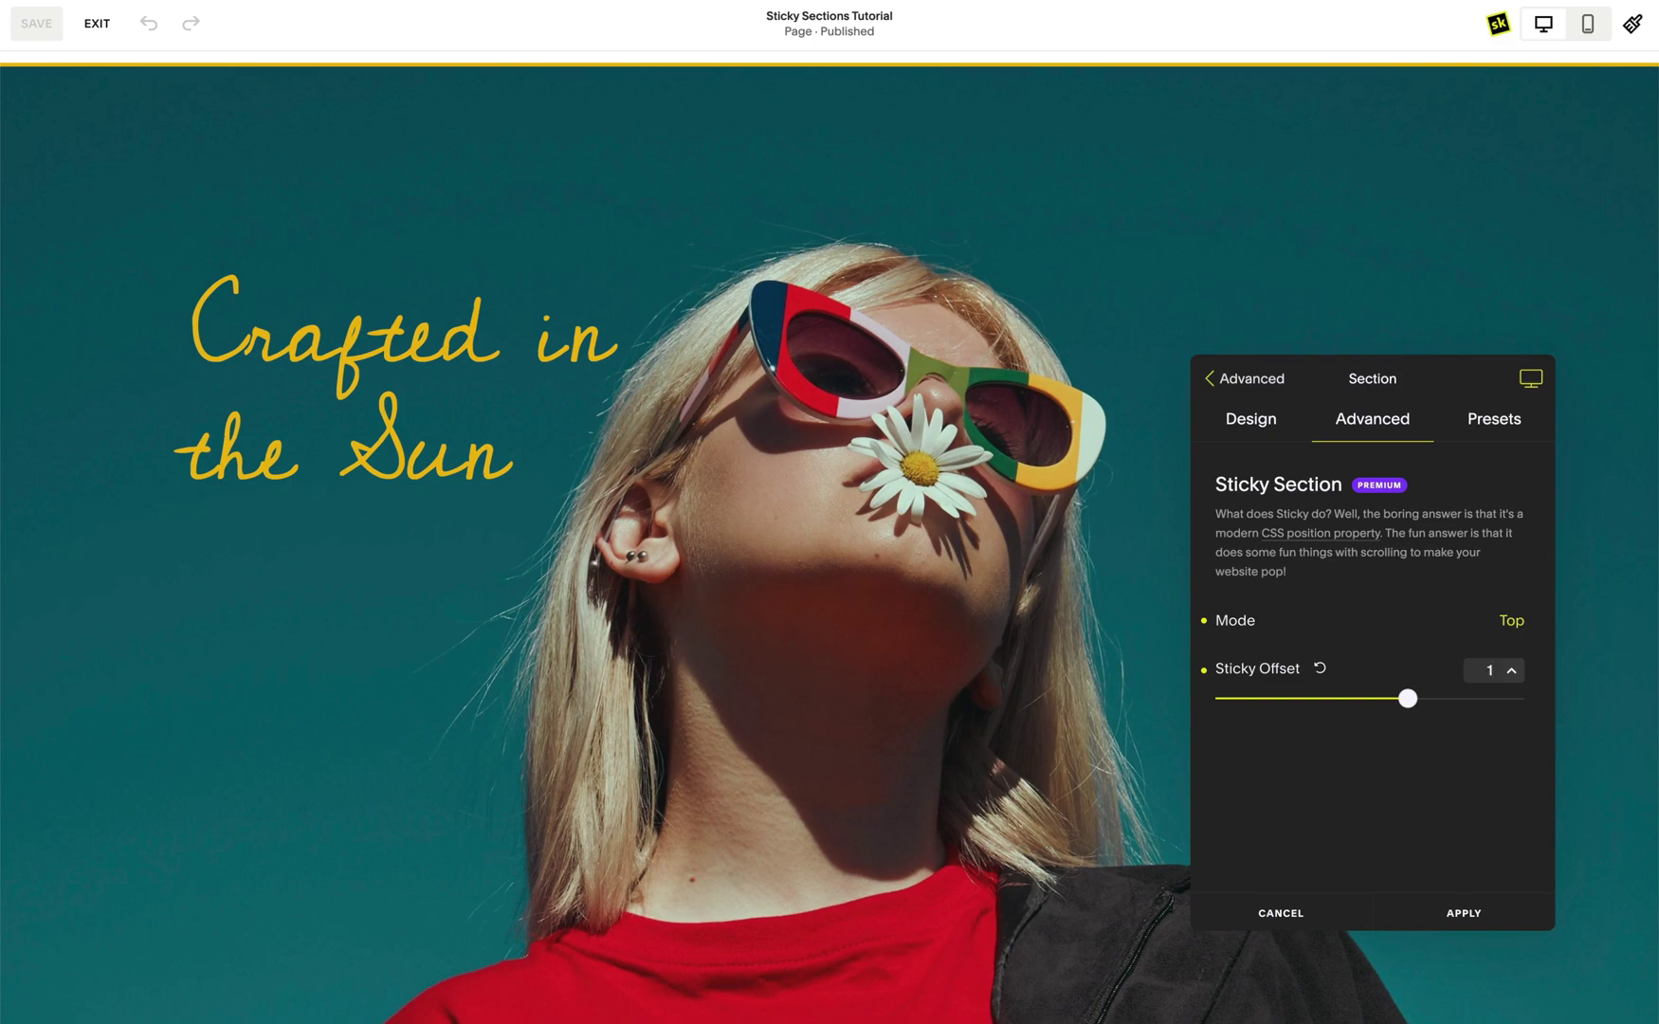
text(0)
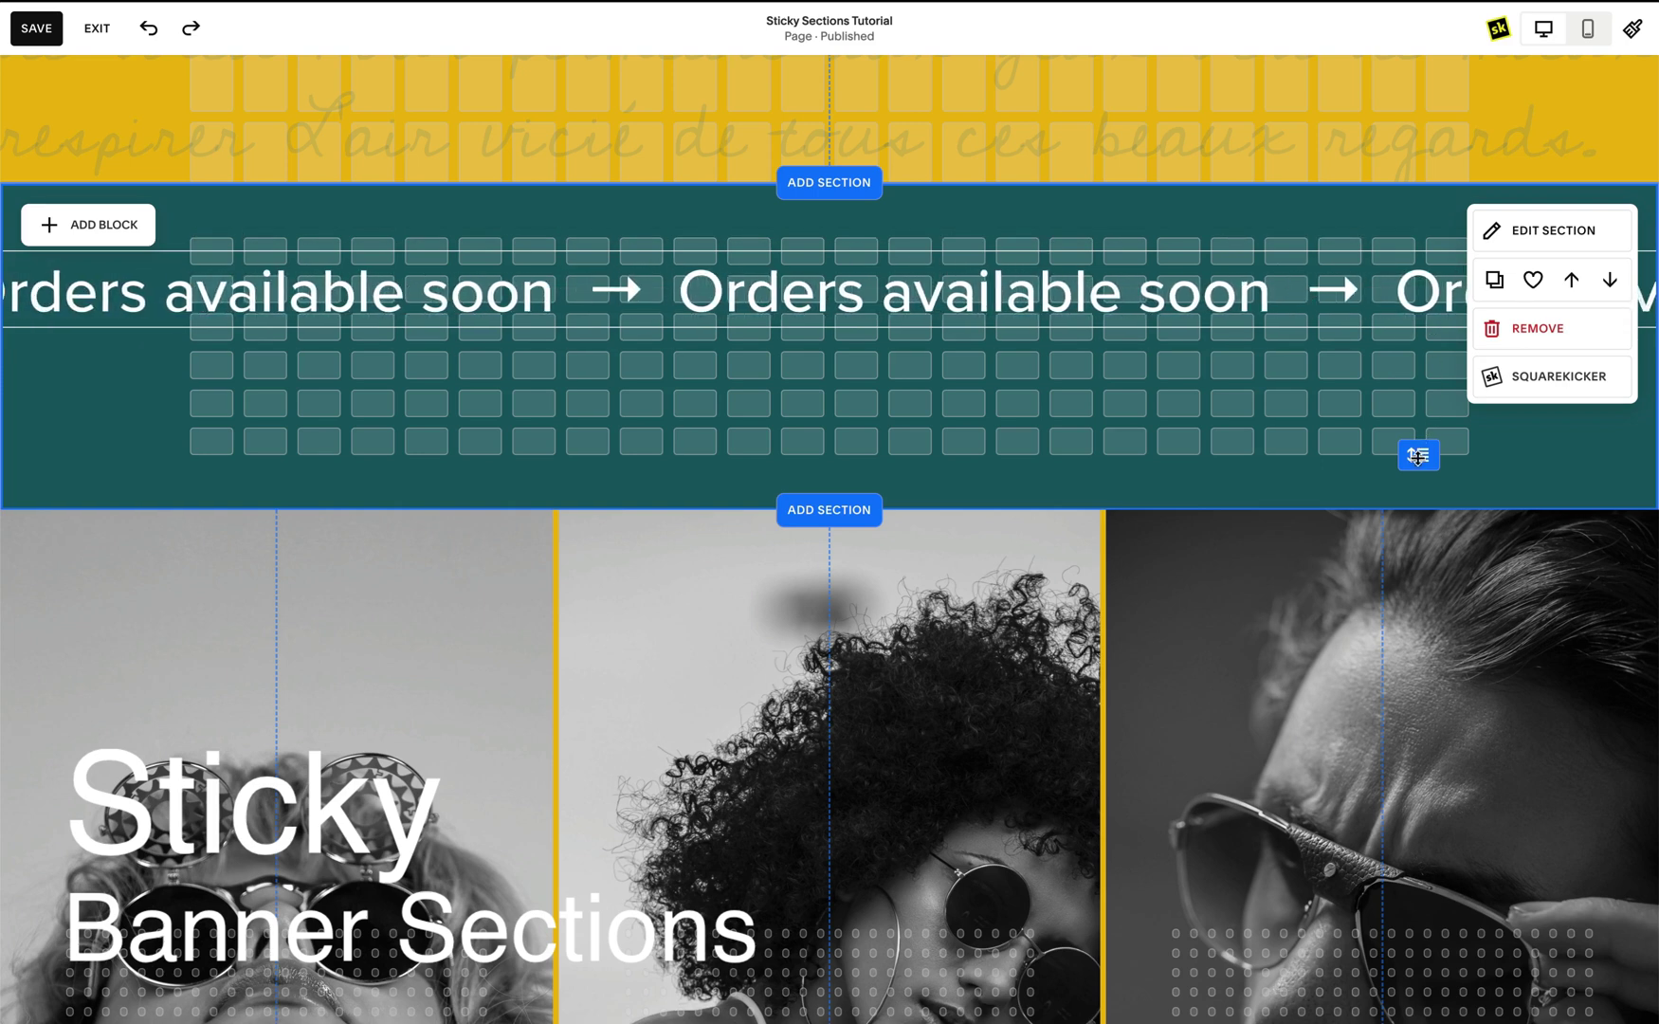
- Shorten the Orders available soon marquee block and turn off Fill Screen for its section
drag(1418, 456, 1415, 336)
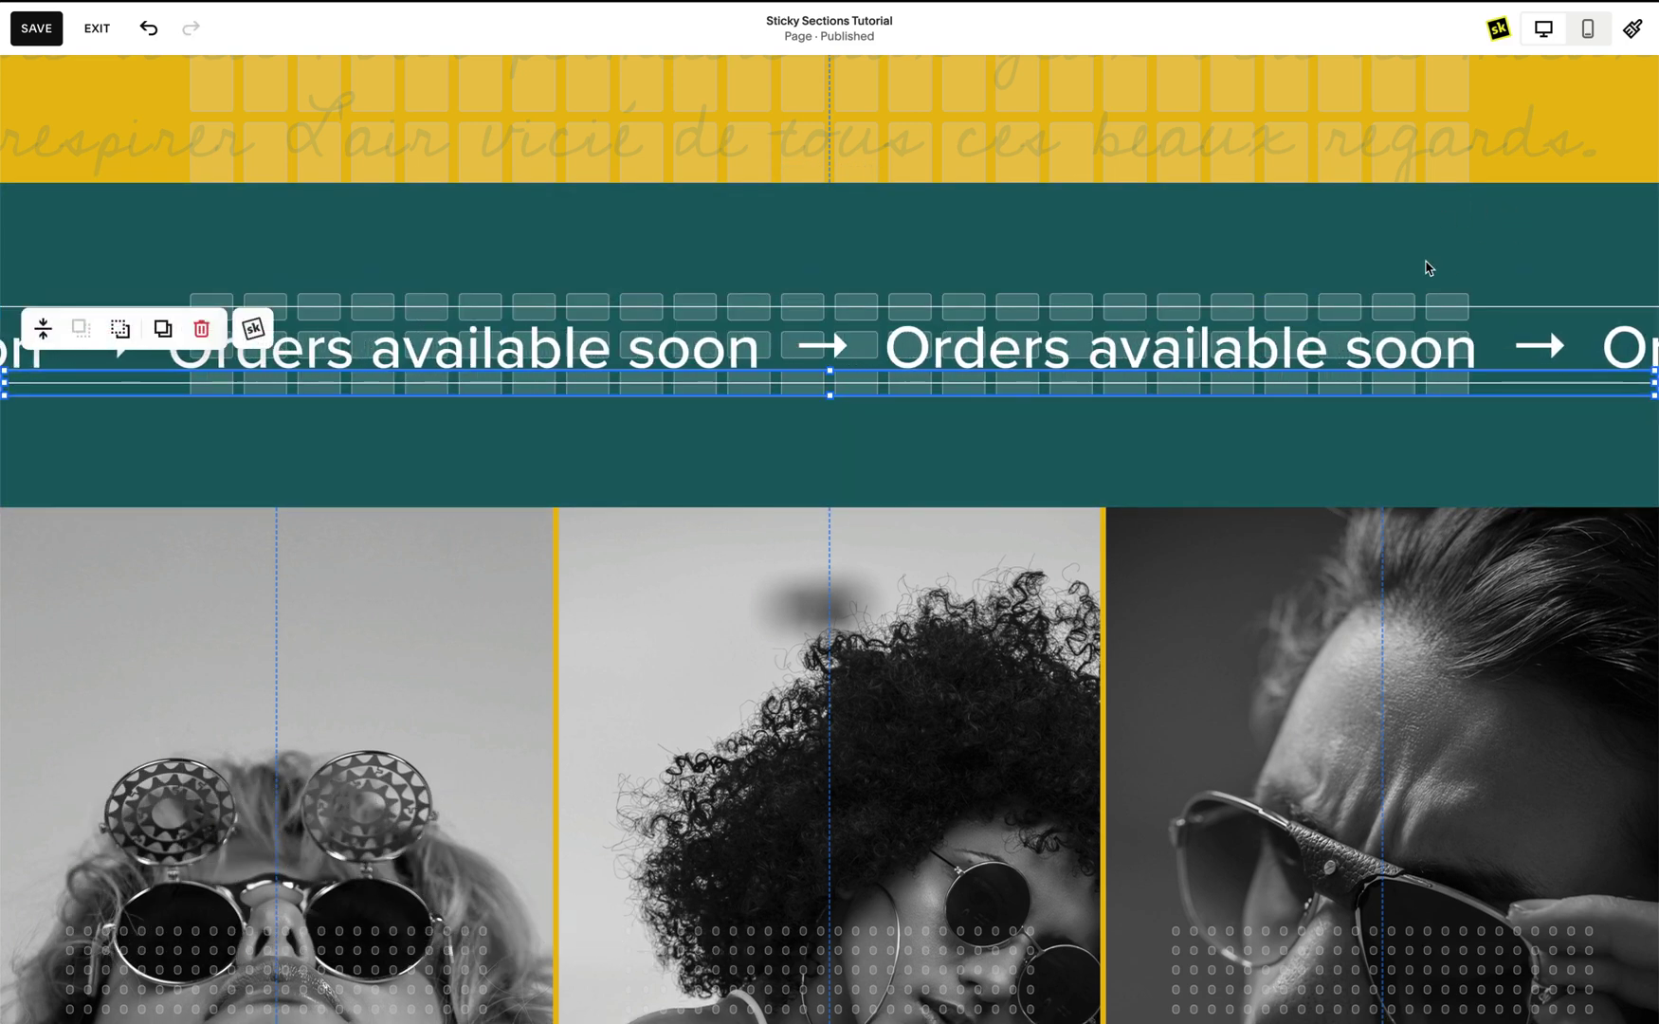
click(1429, 268)
click(1503, 240)
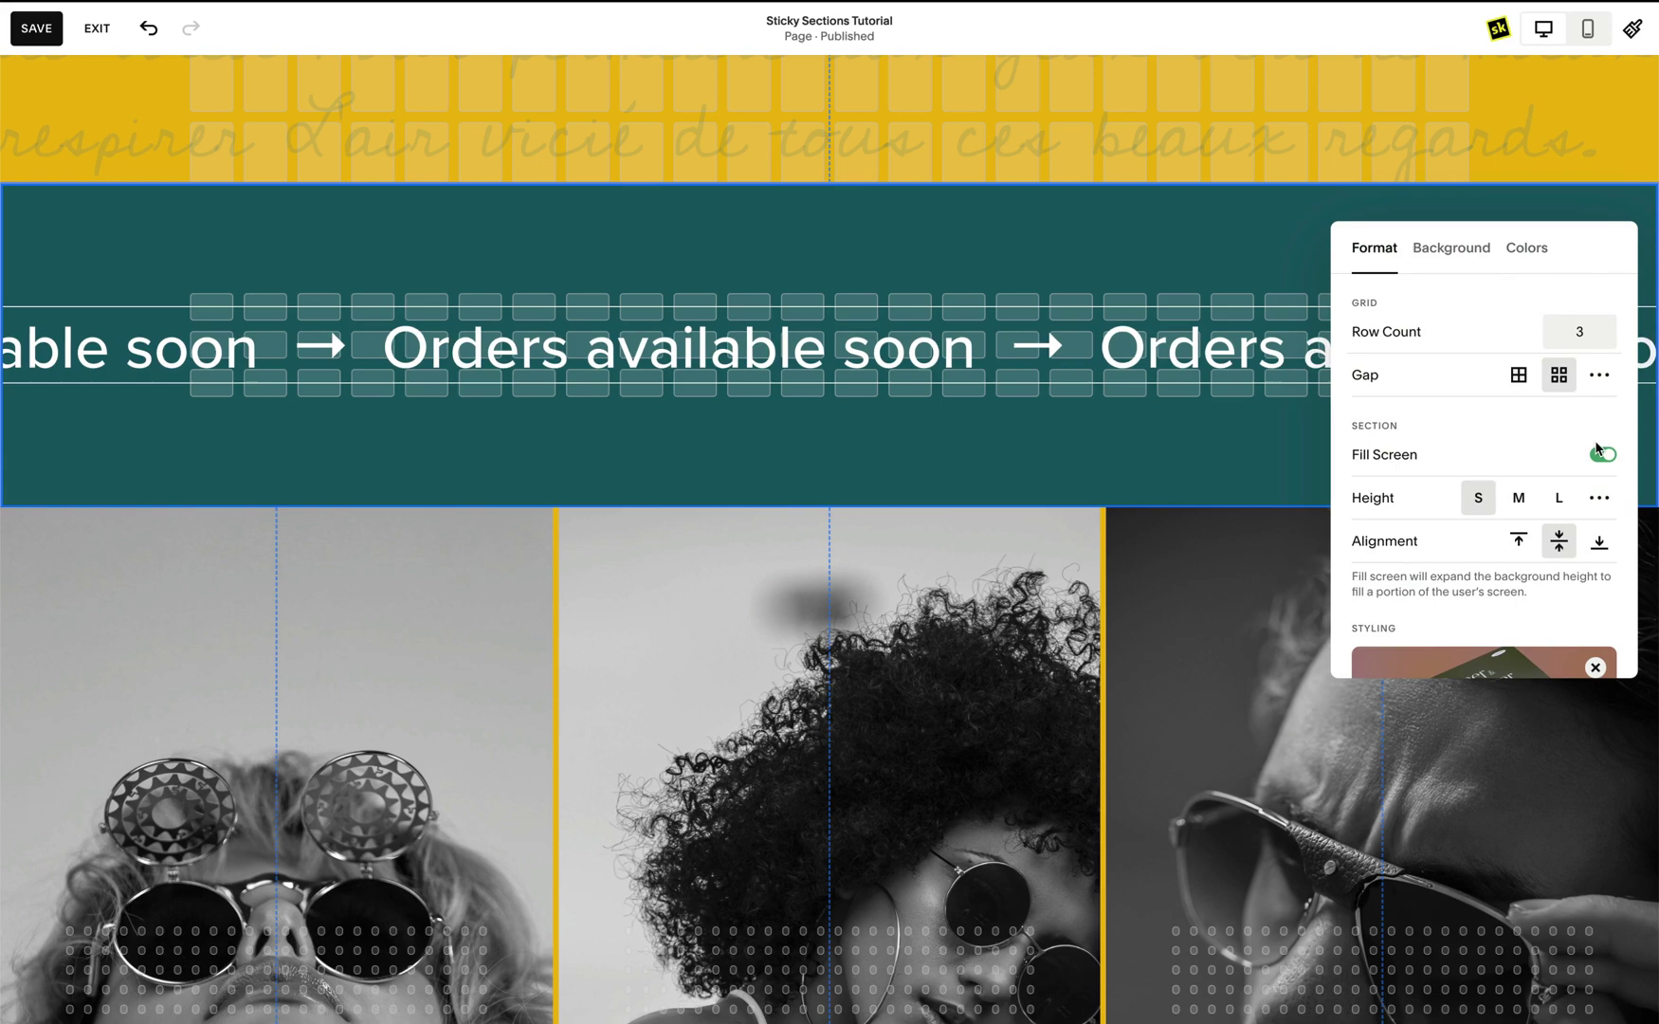
click(1598, 453)
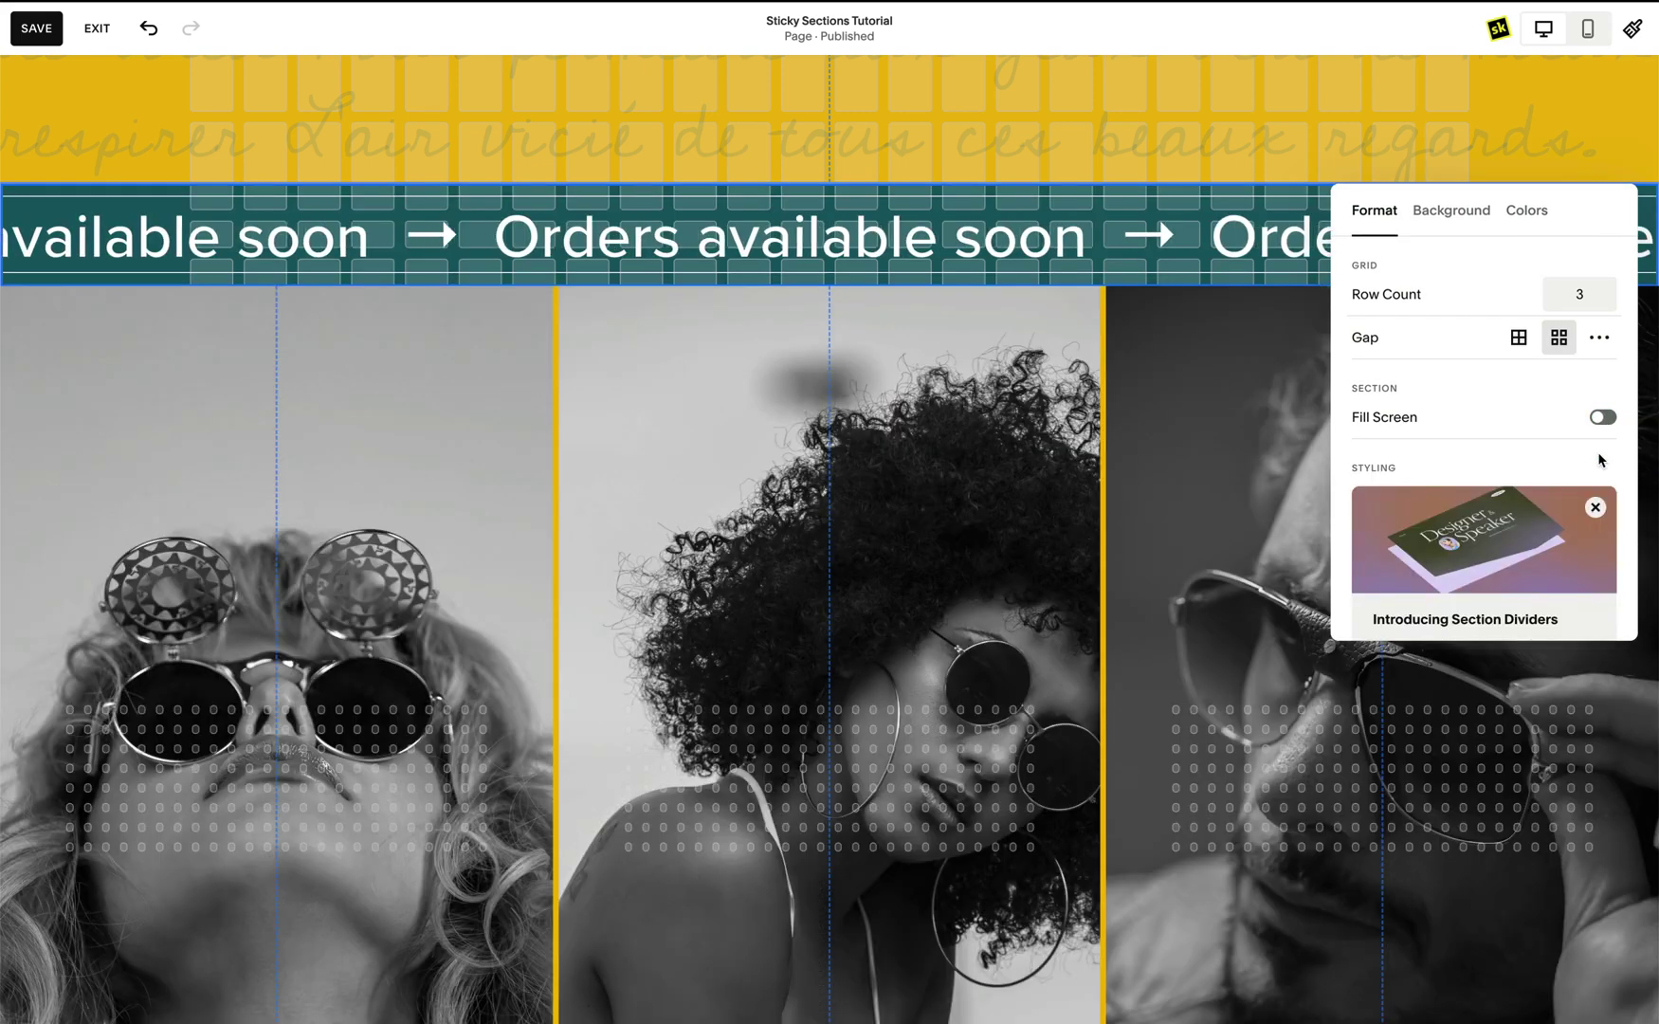
click(1209, 416)
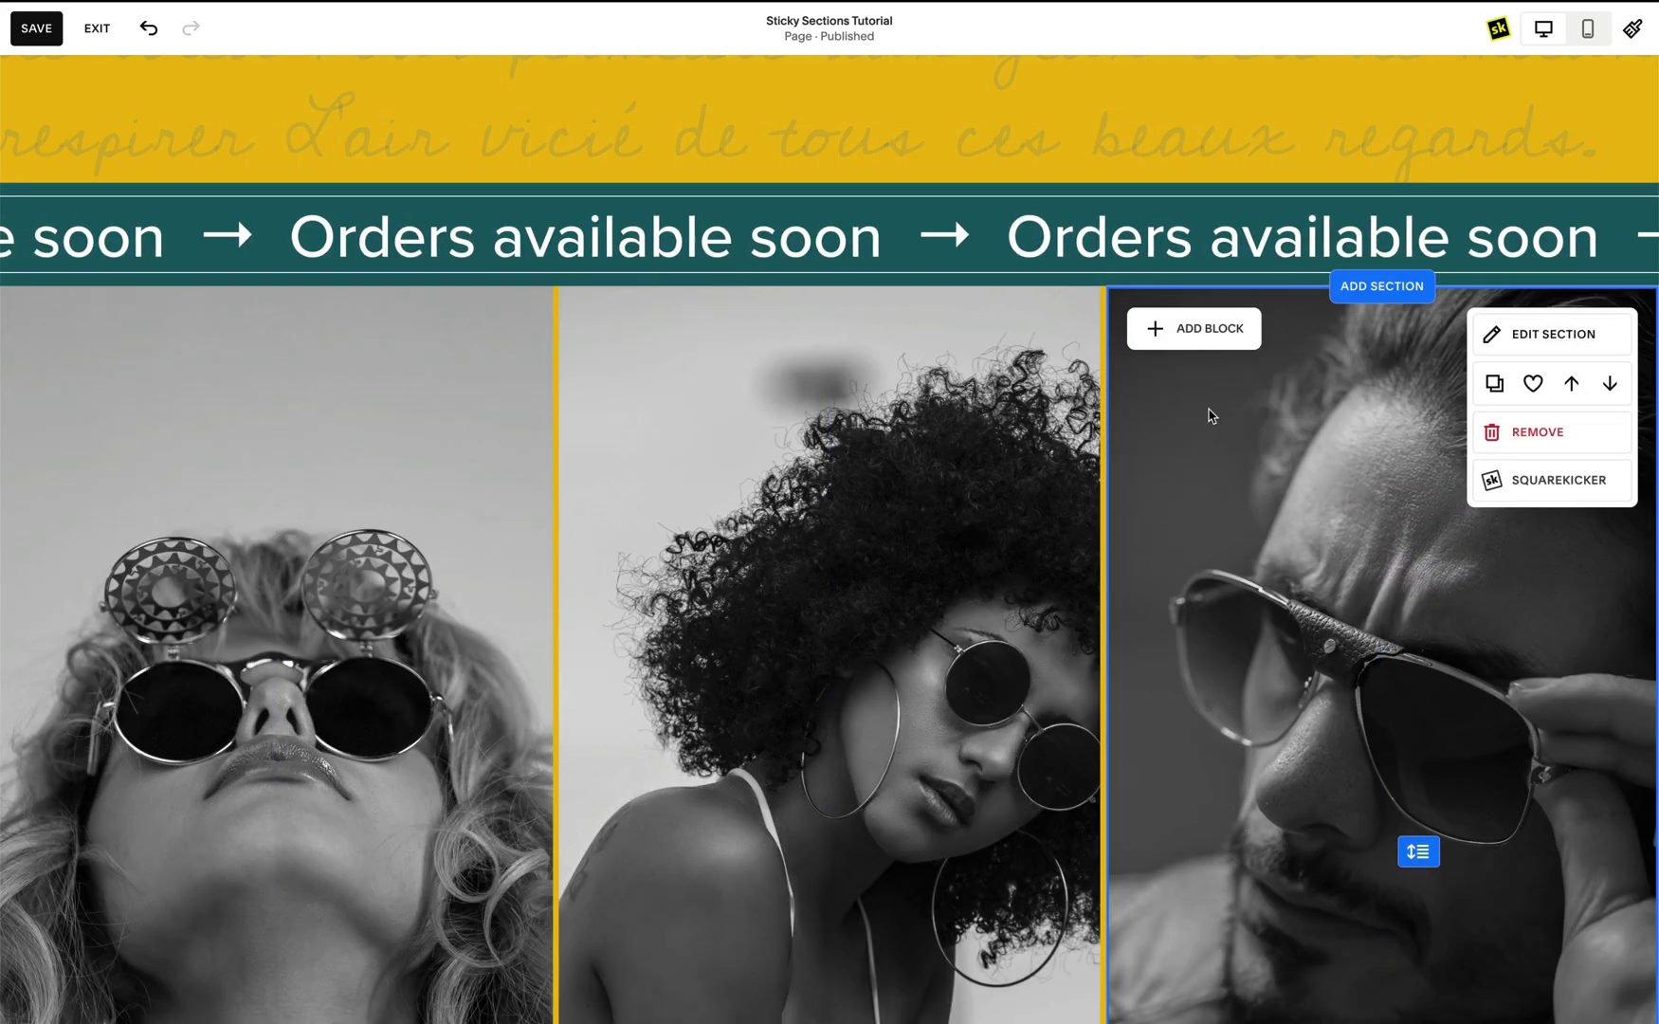
scroll(1209, 413, up, 3)
scroll(1209, 407, up, 1)
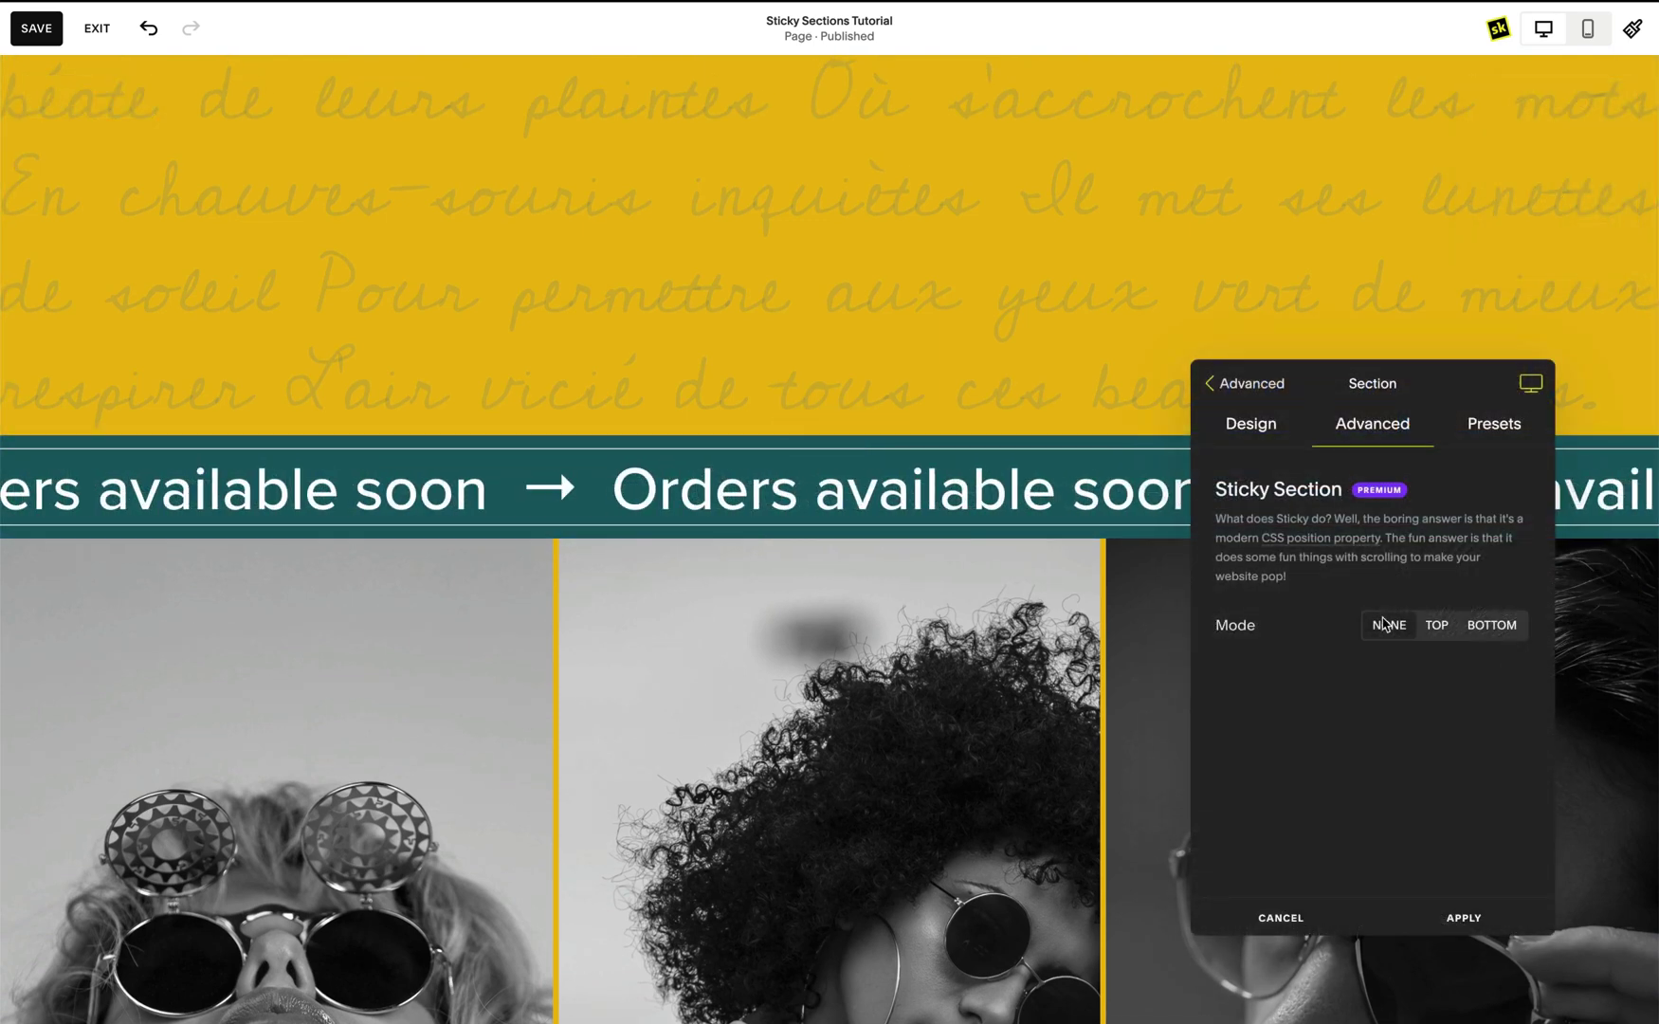
- Set the banner section's Sticky Section mode to Top with 0vh offset and scroll to test it
click(1436, 626)
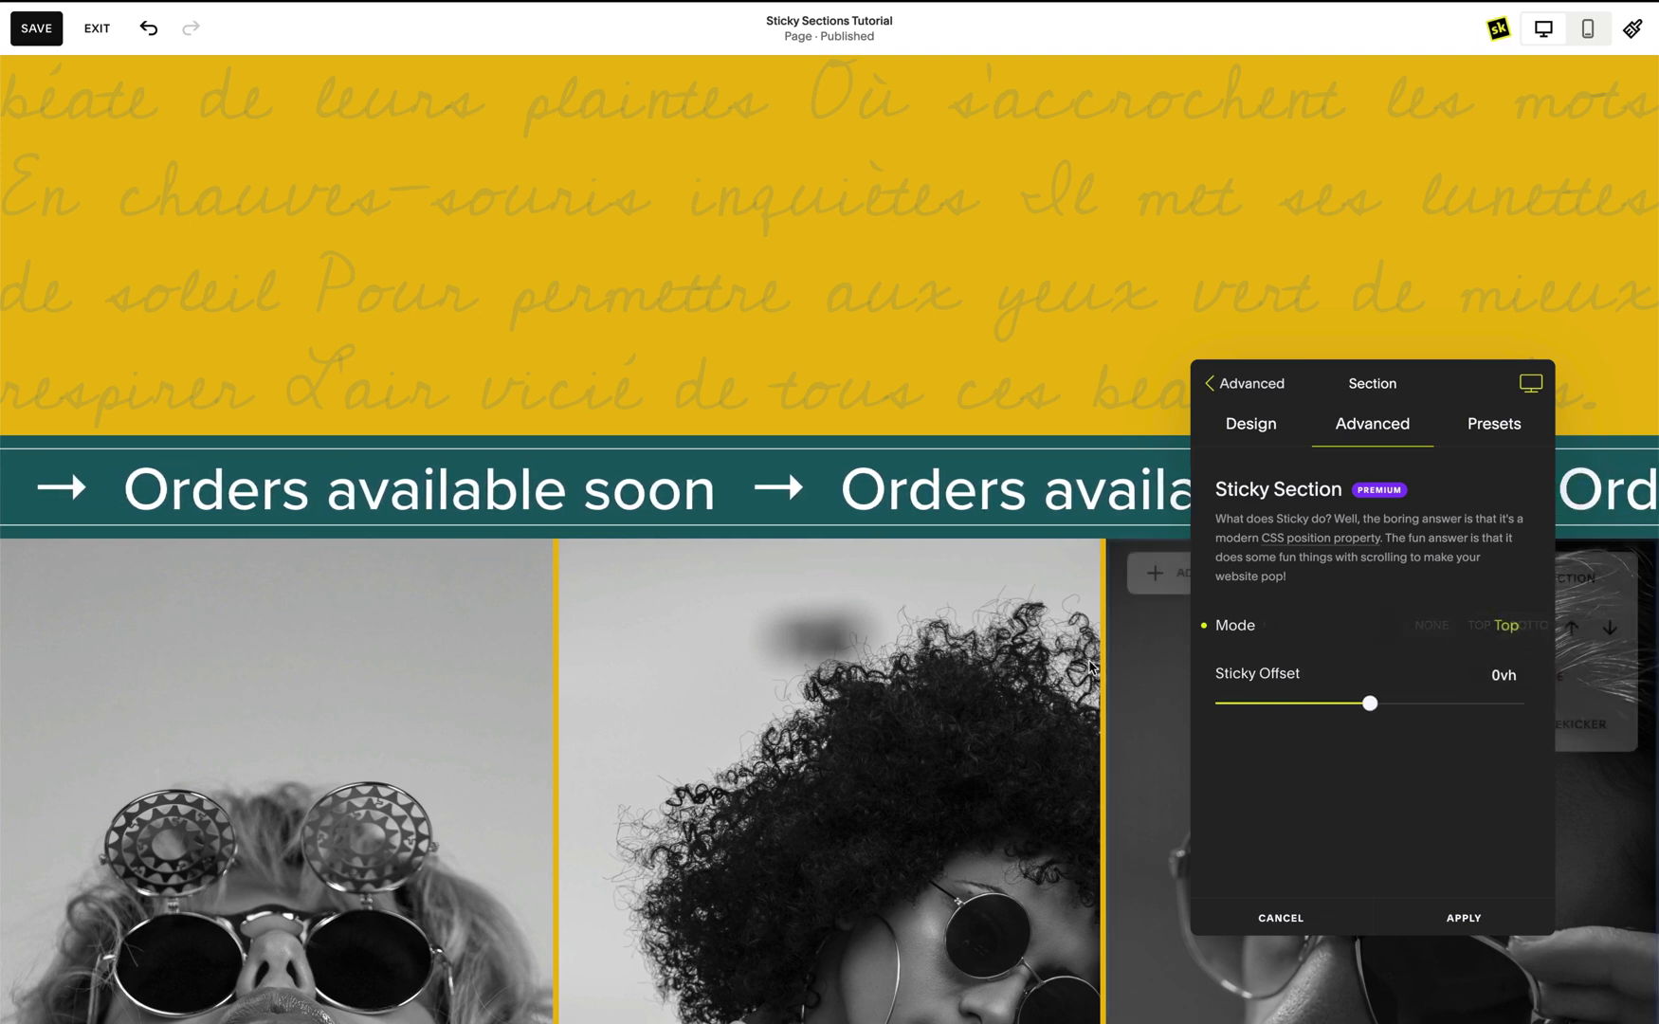
mouse_move(1081, 666)
scroll(1081, 666, down, 4)
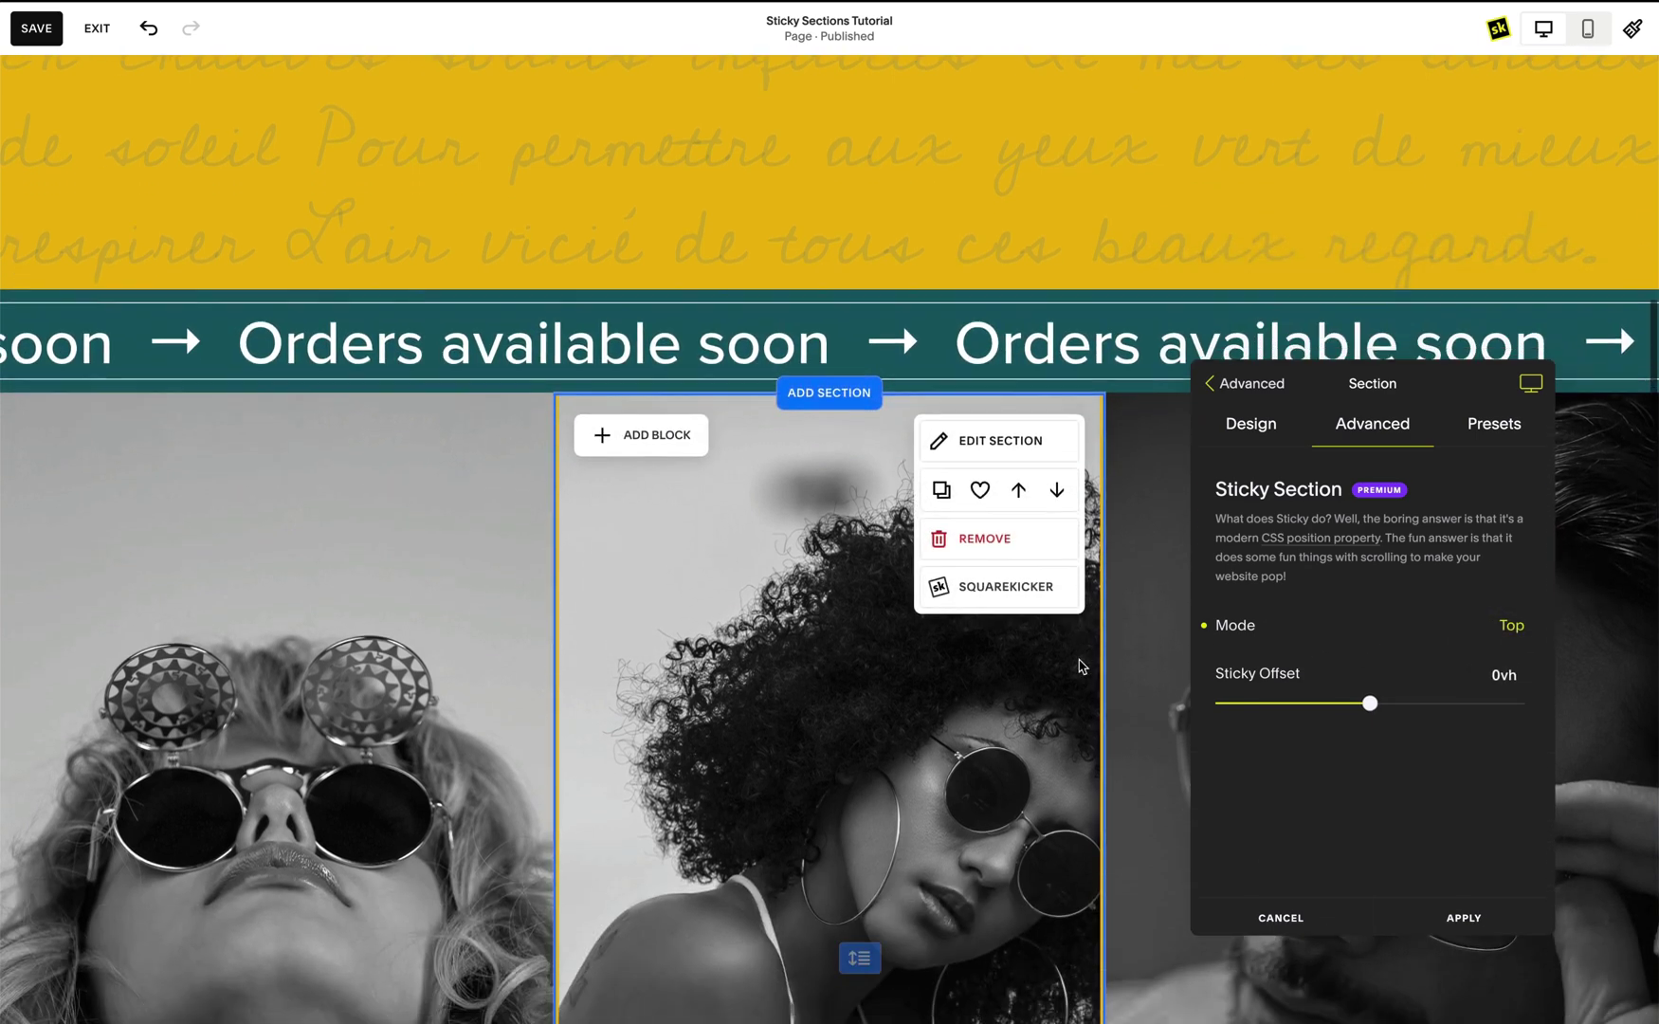
scroll(1081, 667, down, 1)
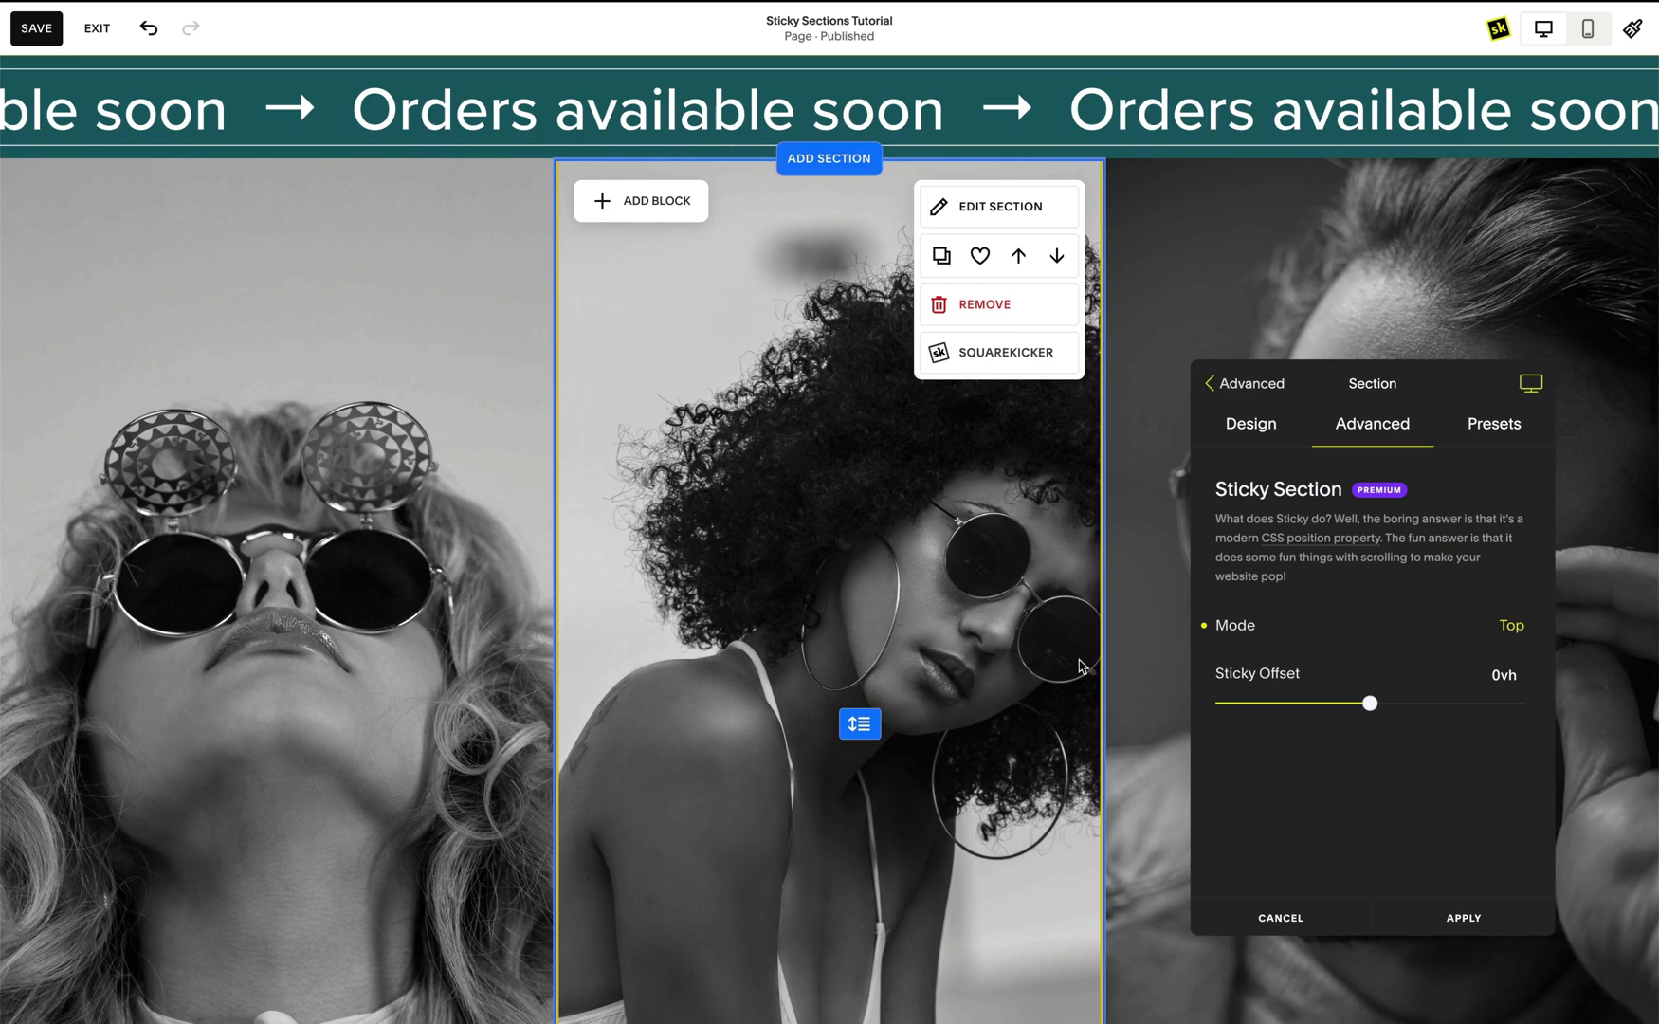
scroll(1081, 666, down, 1)
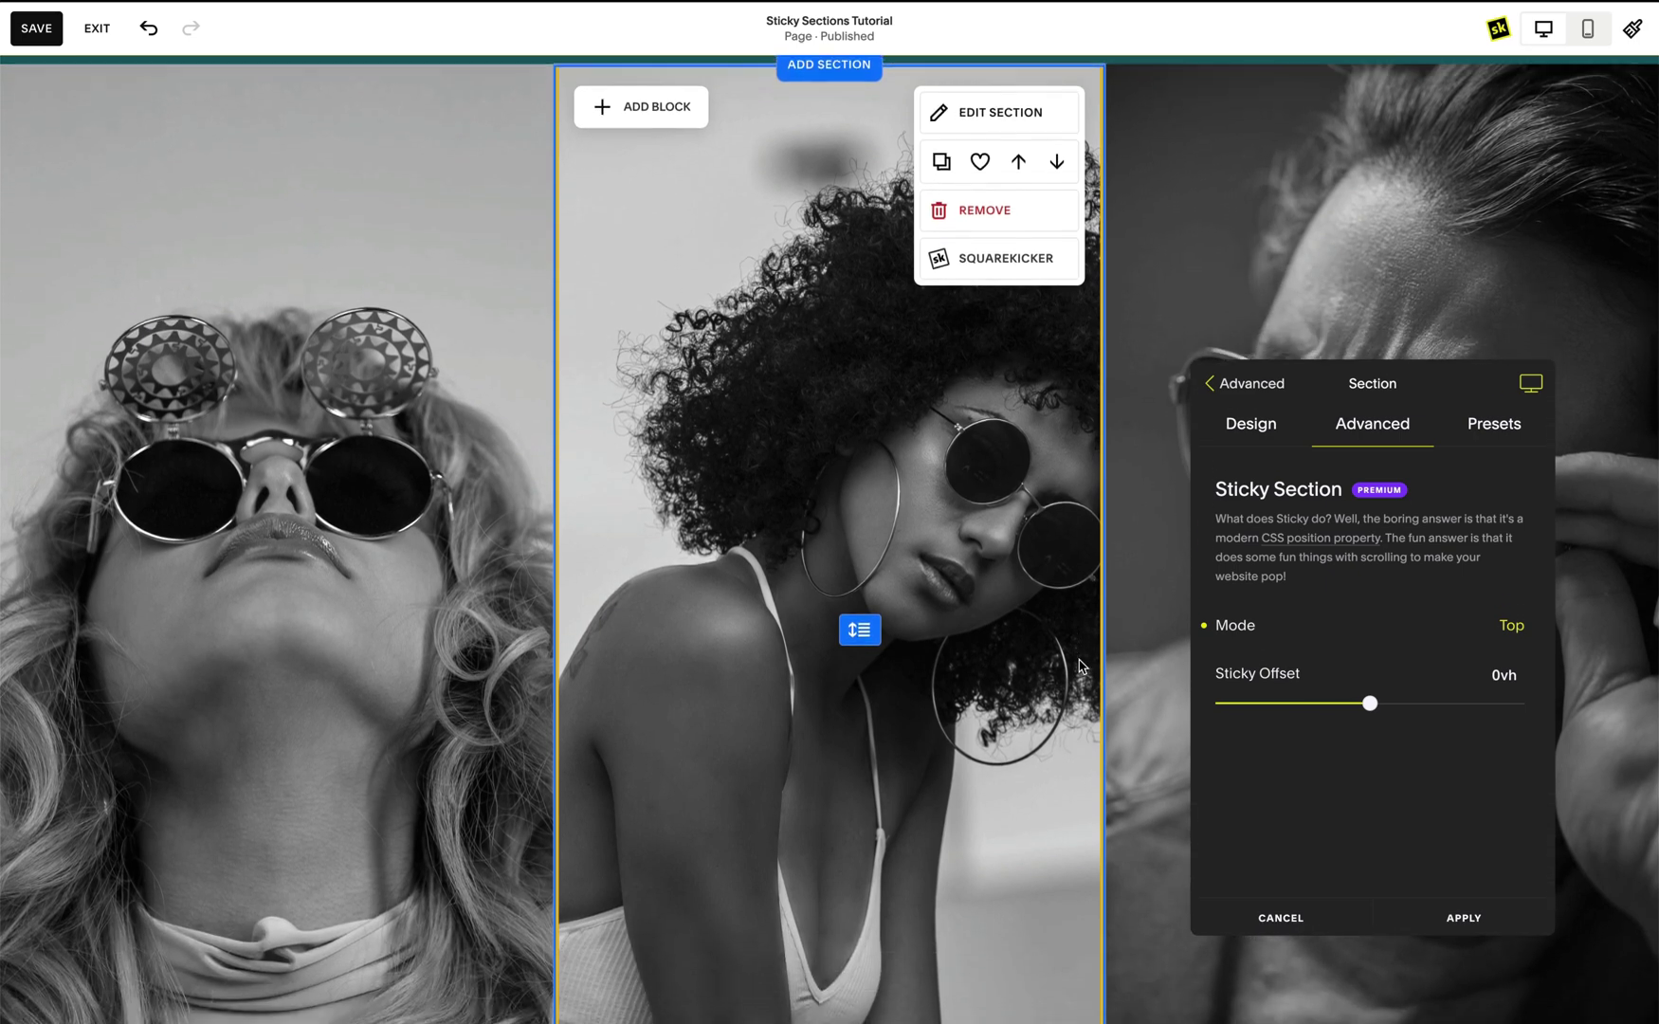
scroll(1081, 667, up, 1)
scroll(1081, 667, up, 3)
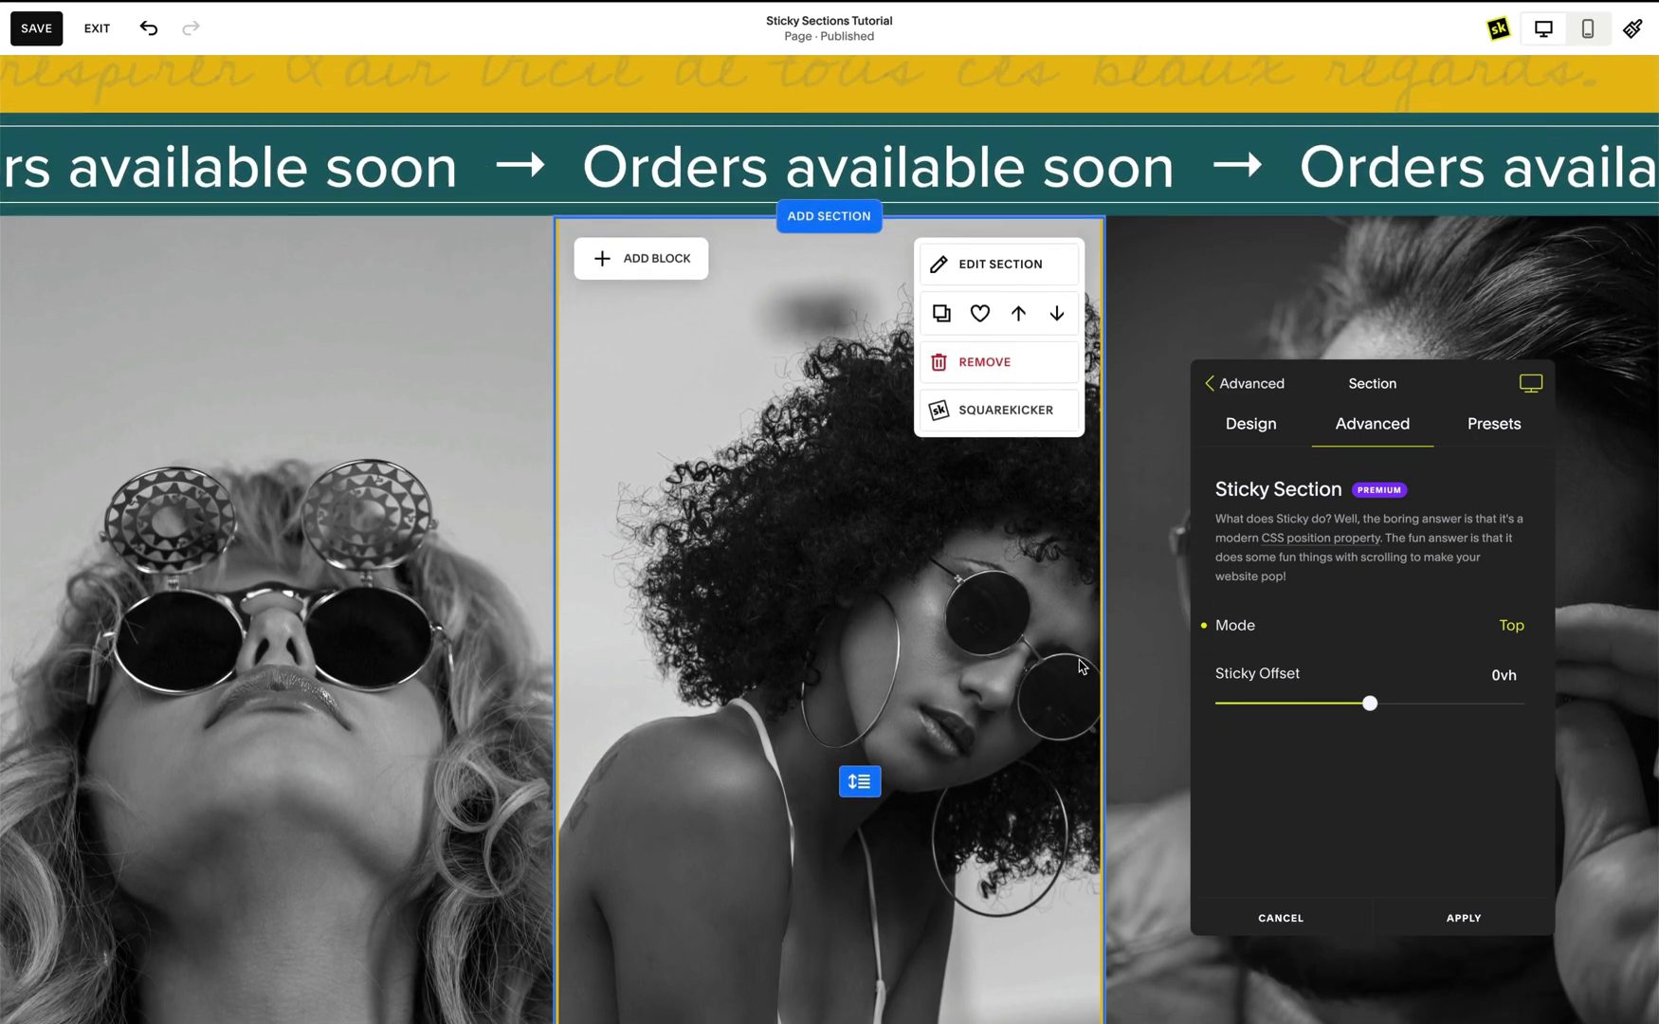
scroll(1081, 666, down, 3)
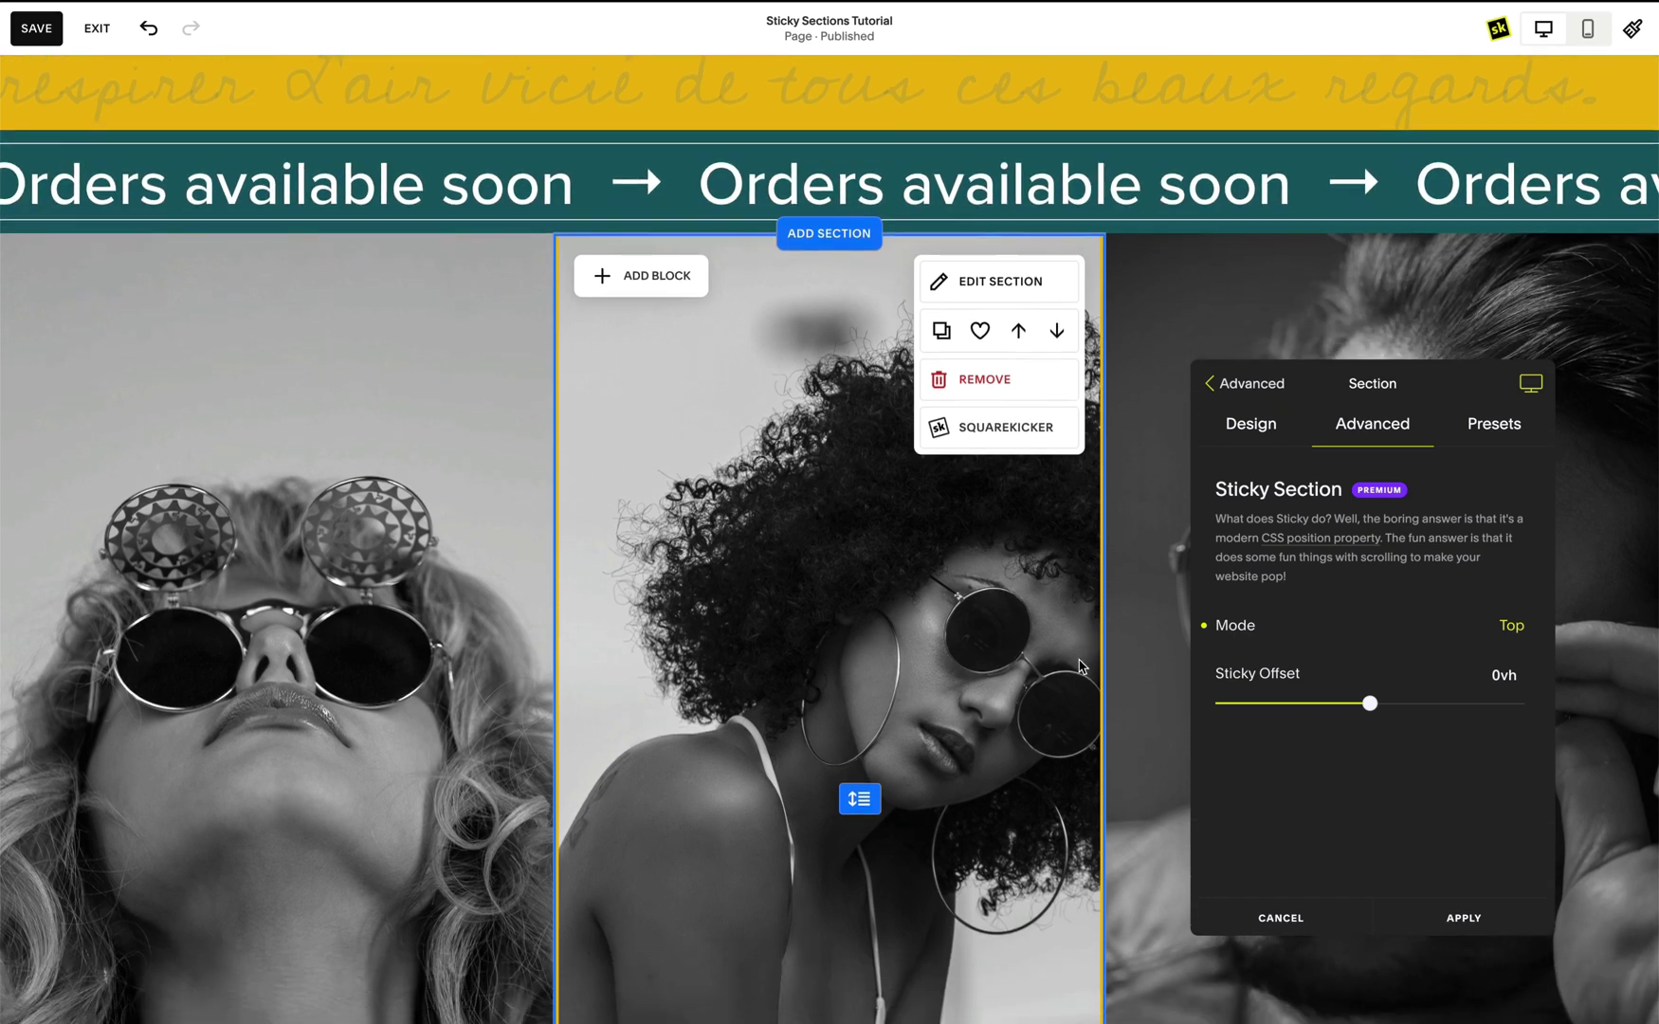
scroll(1081, 667, down, 1)
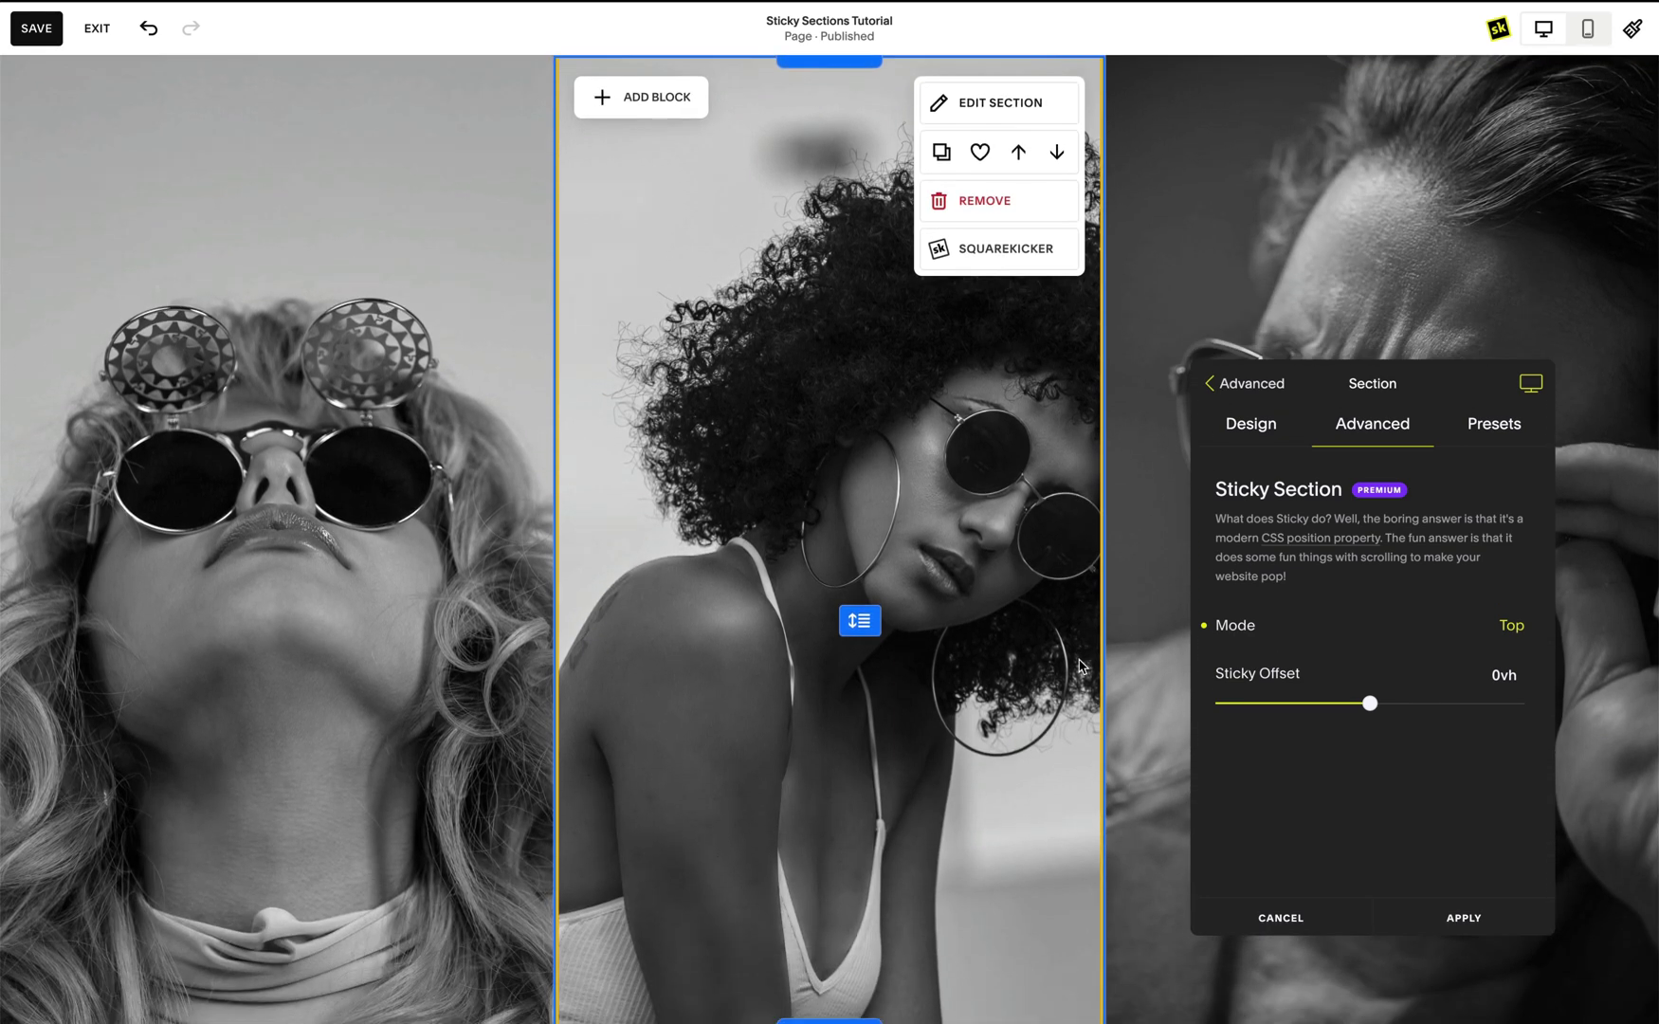
scroll(1081, 667, up, 1)
scroll(1081, 667, up, 1)
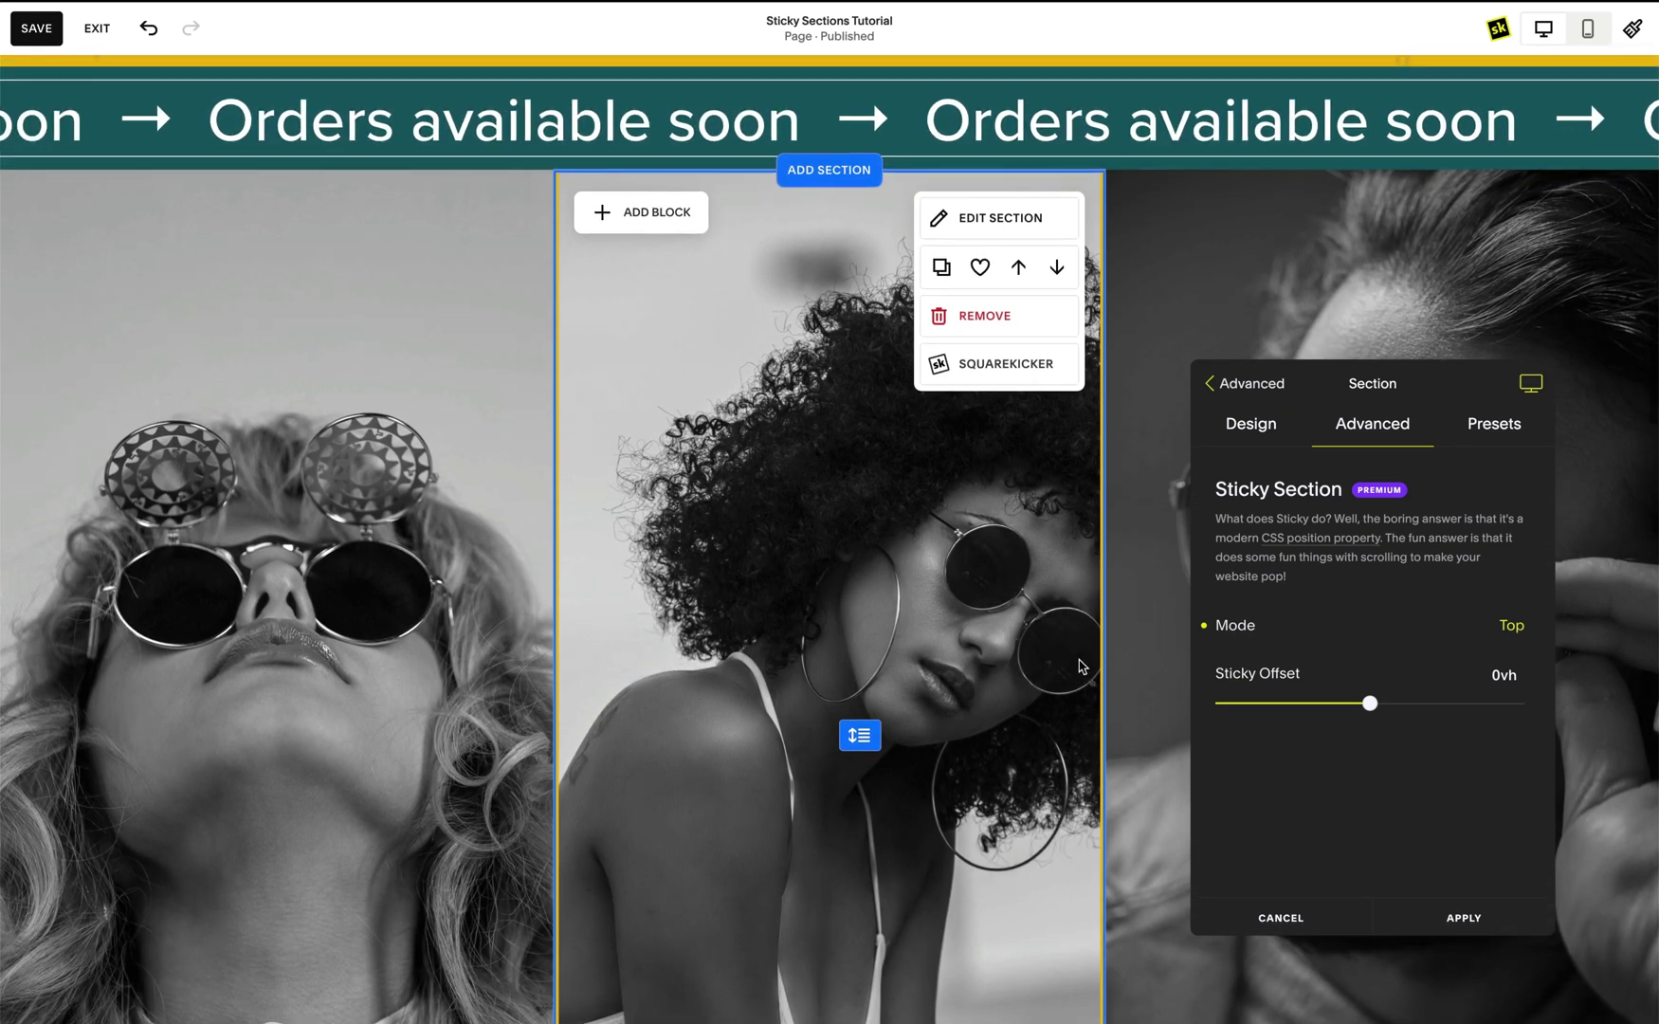
scroll(1081, 666, up, 1)
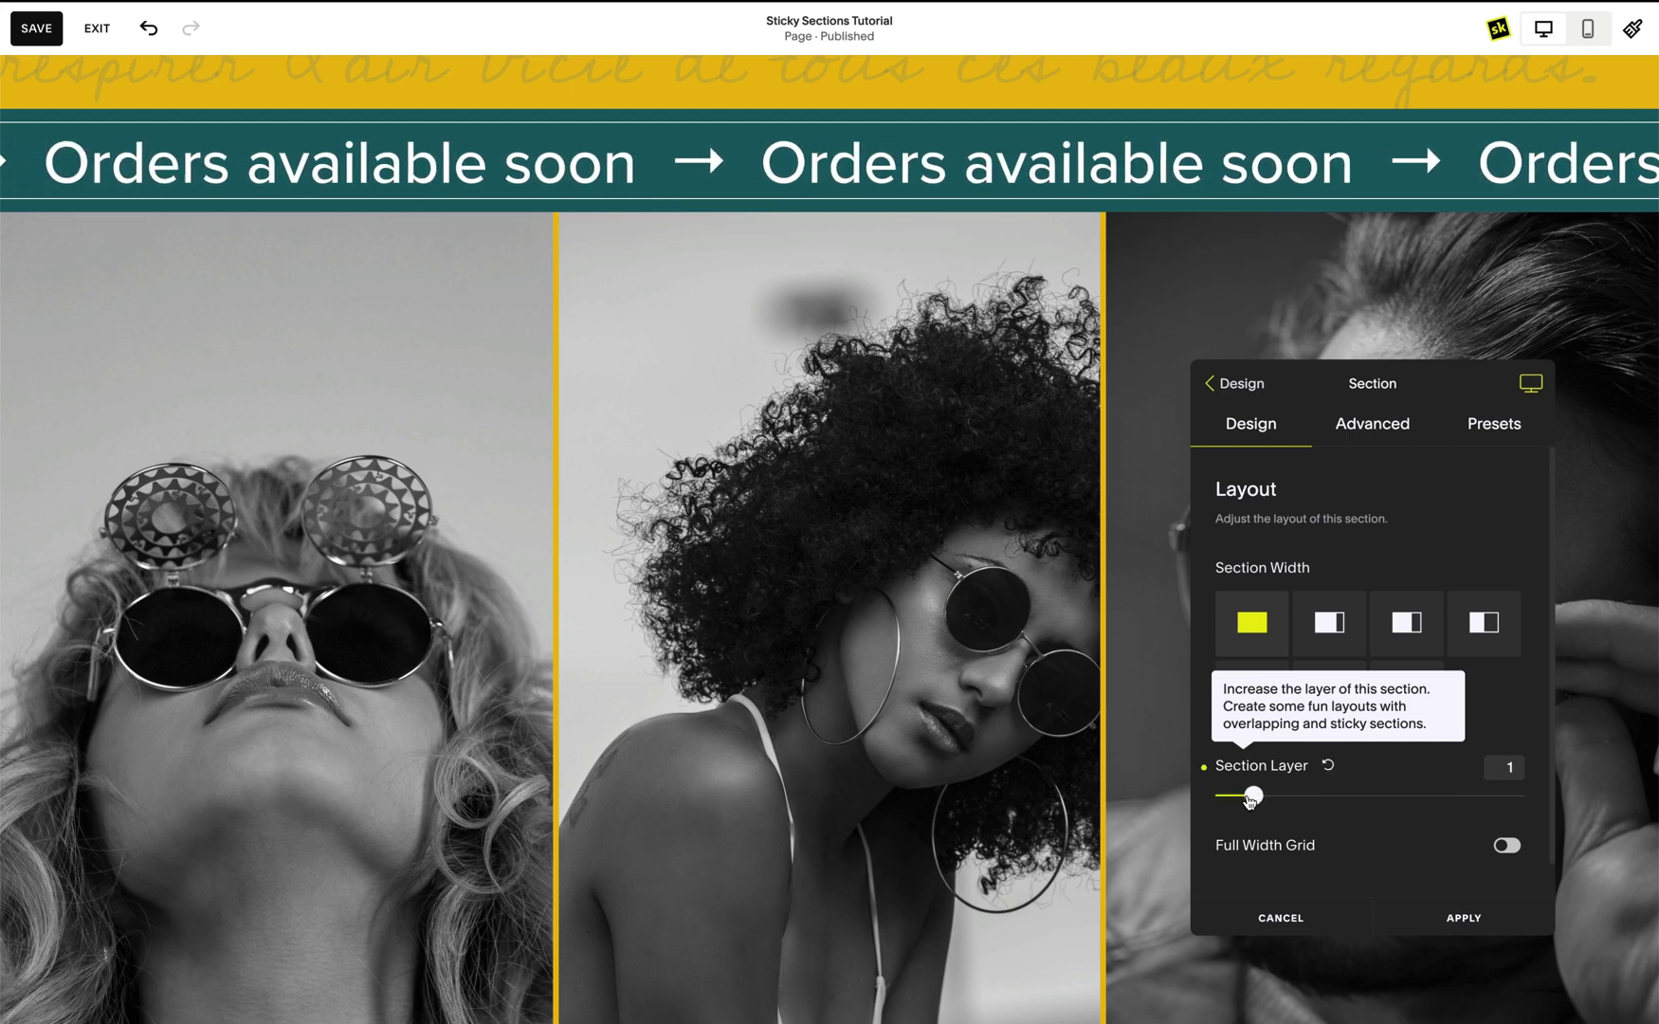
- Apply the banner's sticky settings and confirm it stays pinned down to the footer
scroll(1142, 725, down, 3)
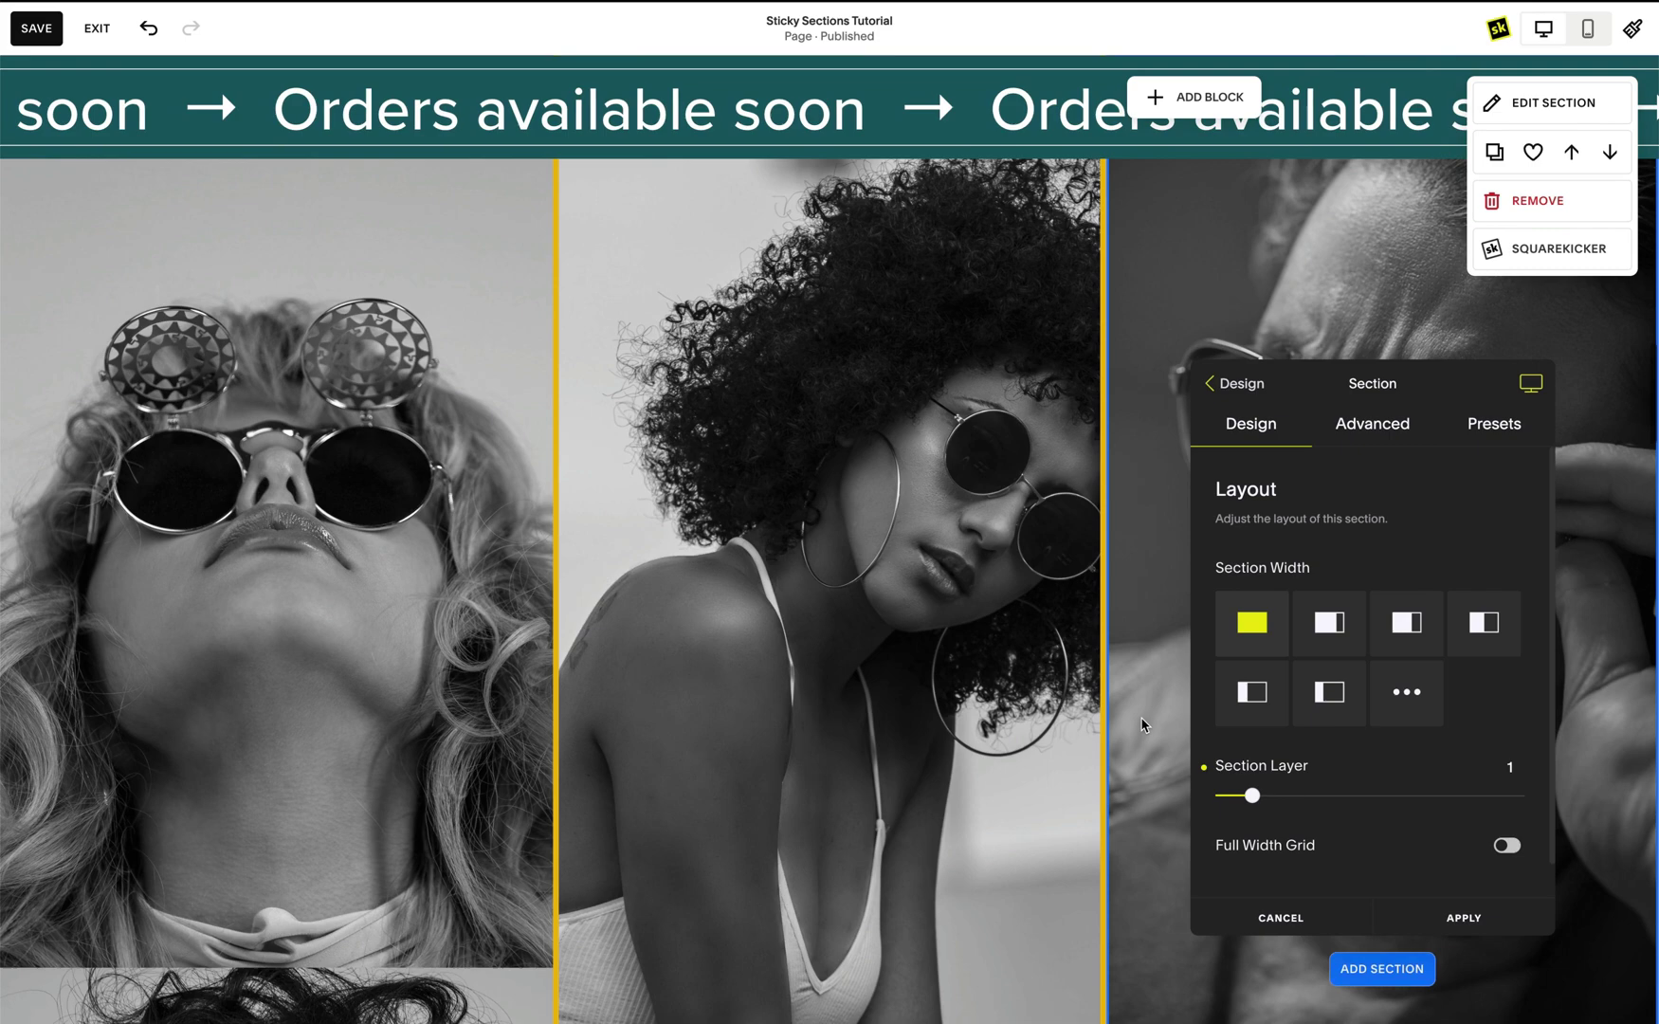
scroll(1142, 725, up, 1)
scroll(1142, 725, down, 2)
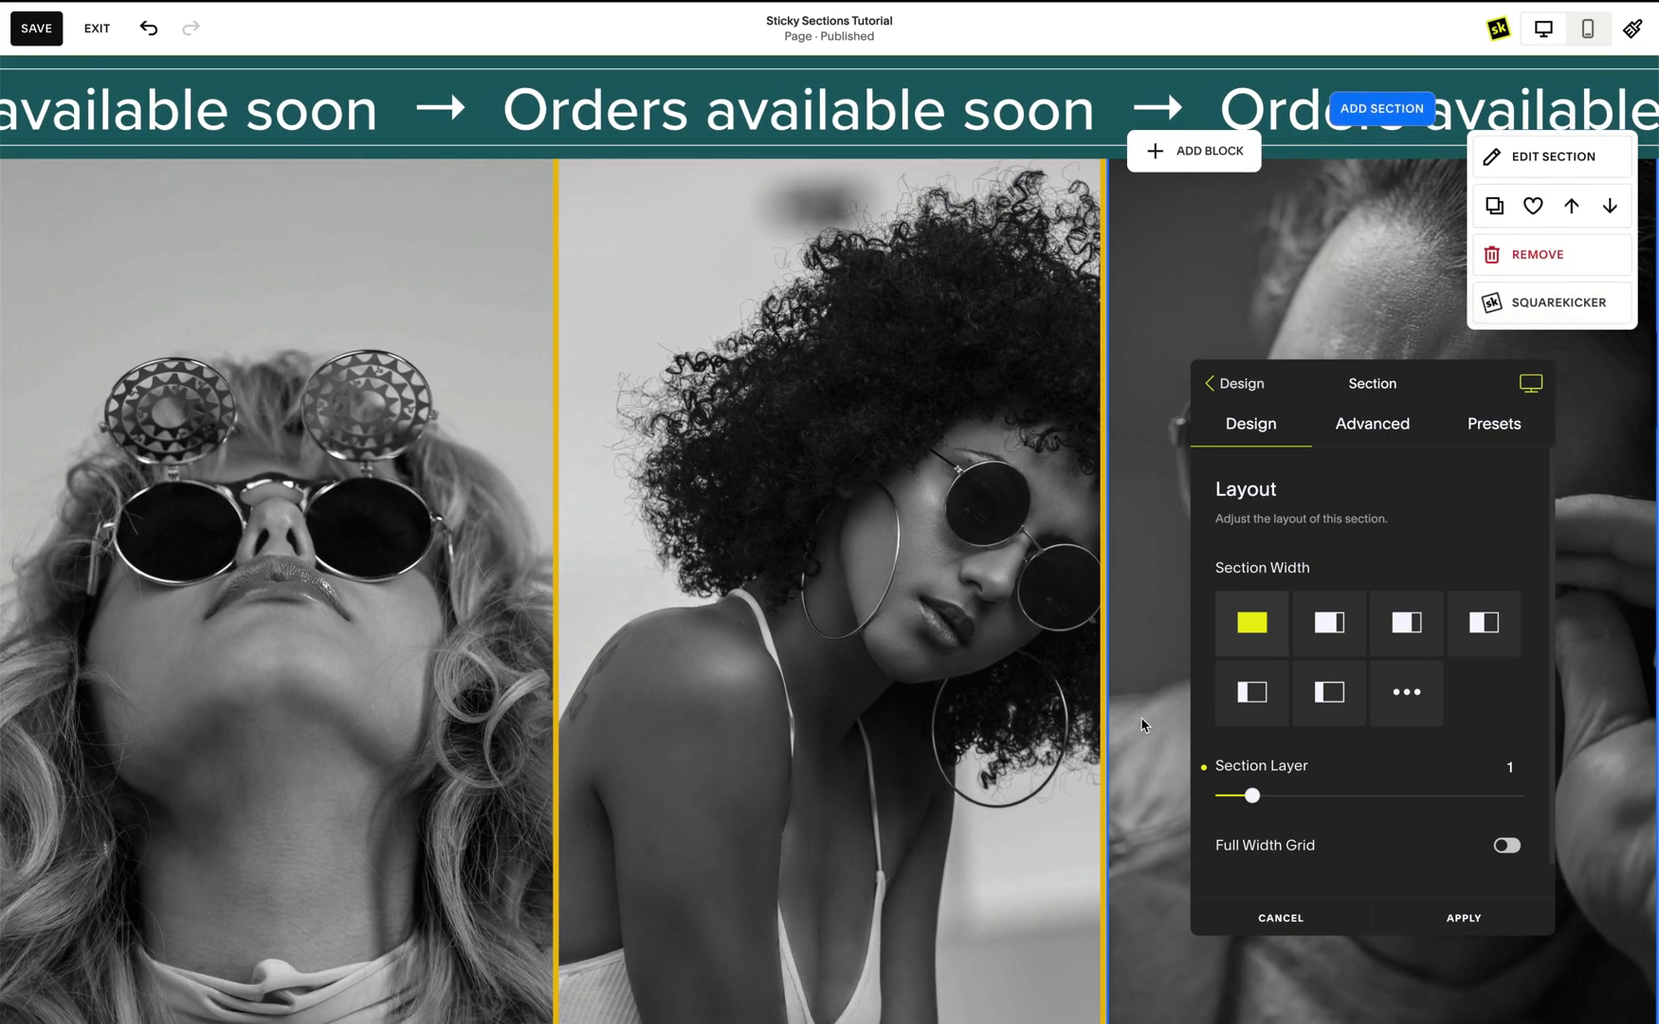
scroll(1141, 725, up, 2)
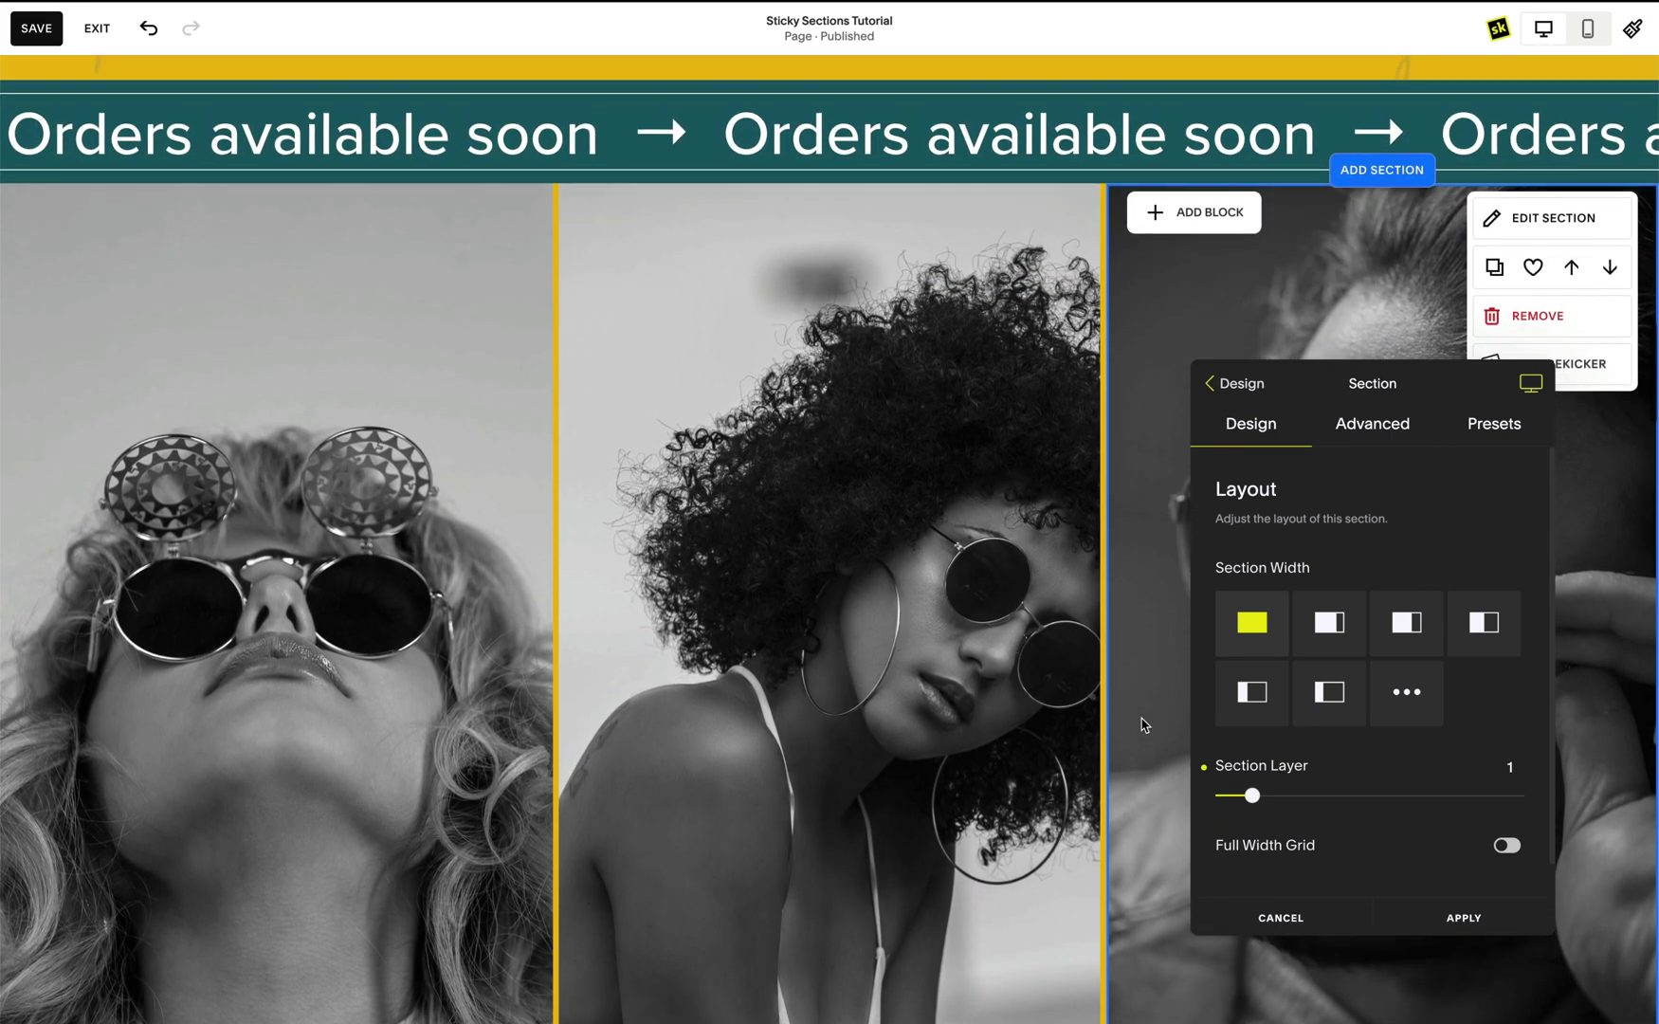
click(1451, 918)
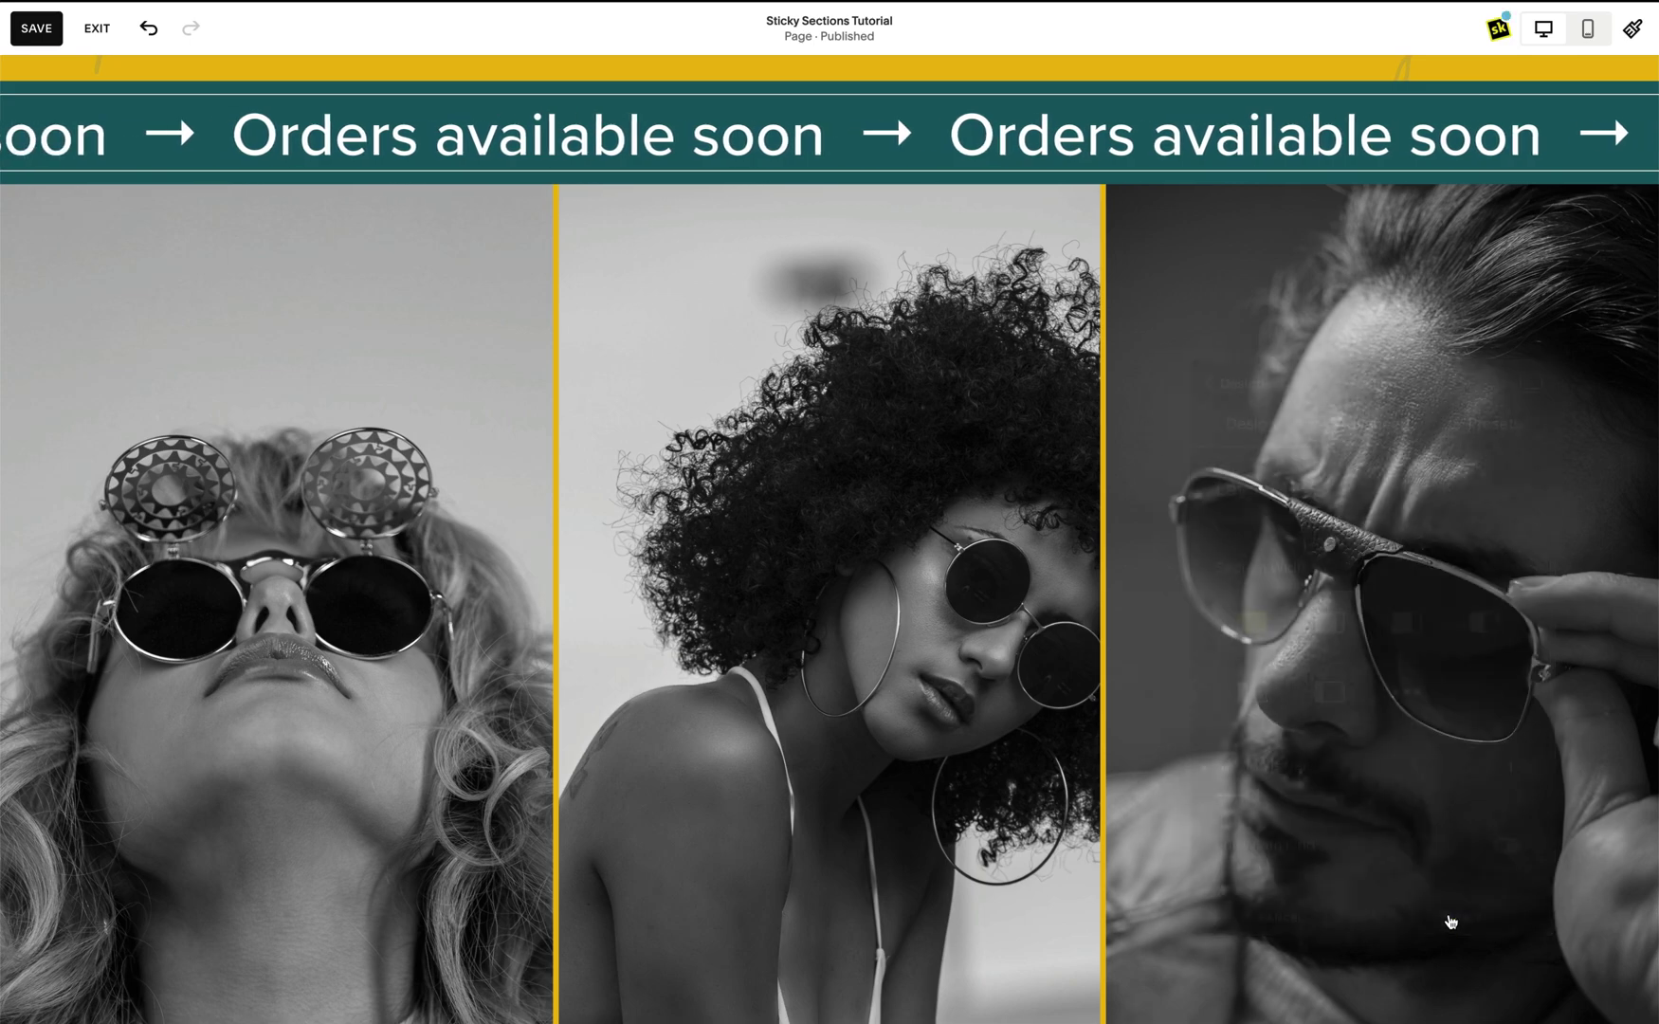
scroll(1451, 919, down, 10)
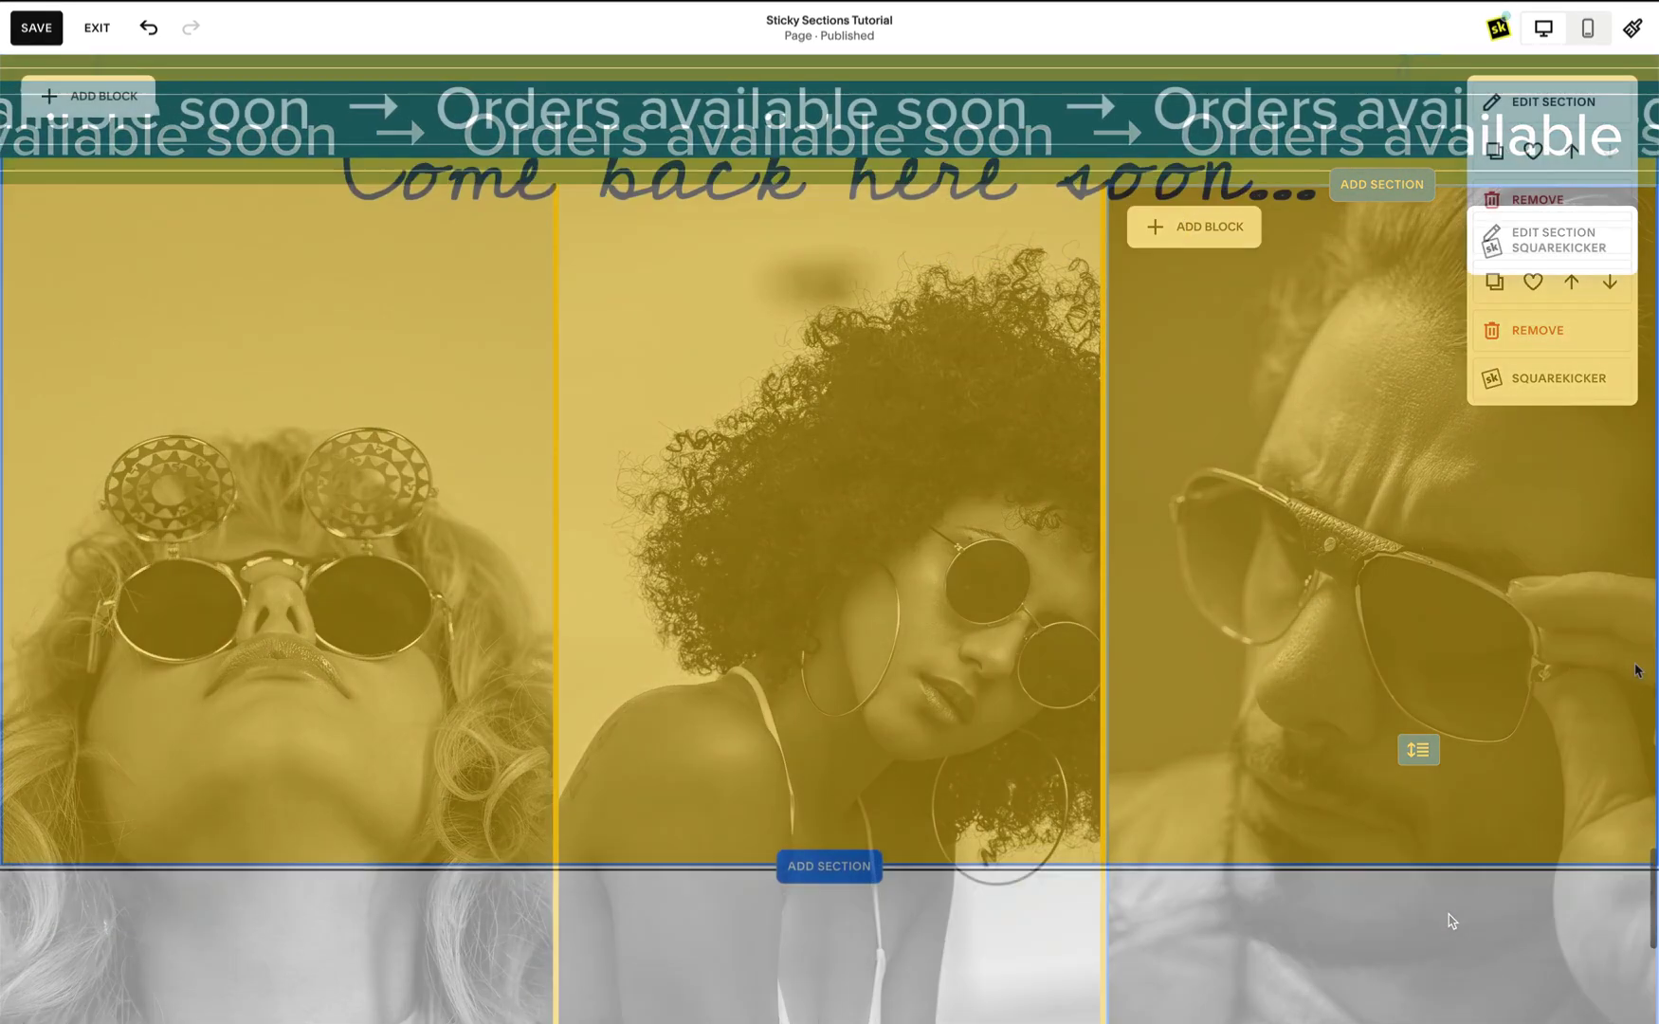
scroll(1638, 677, down, 5)
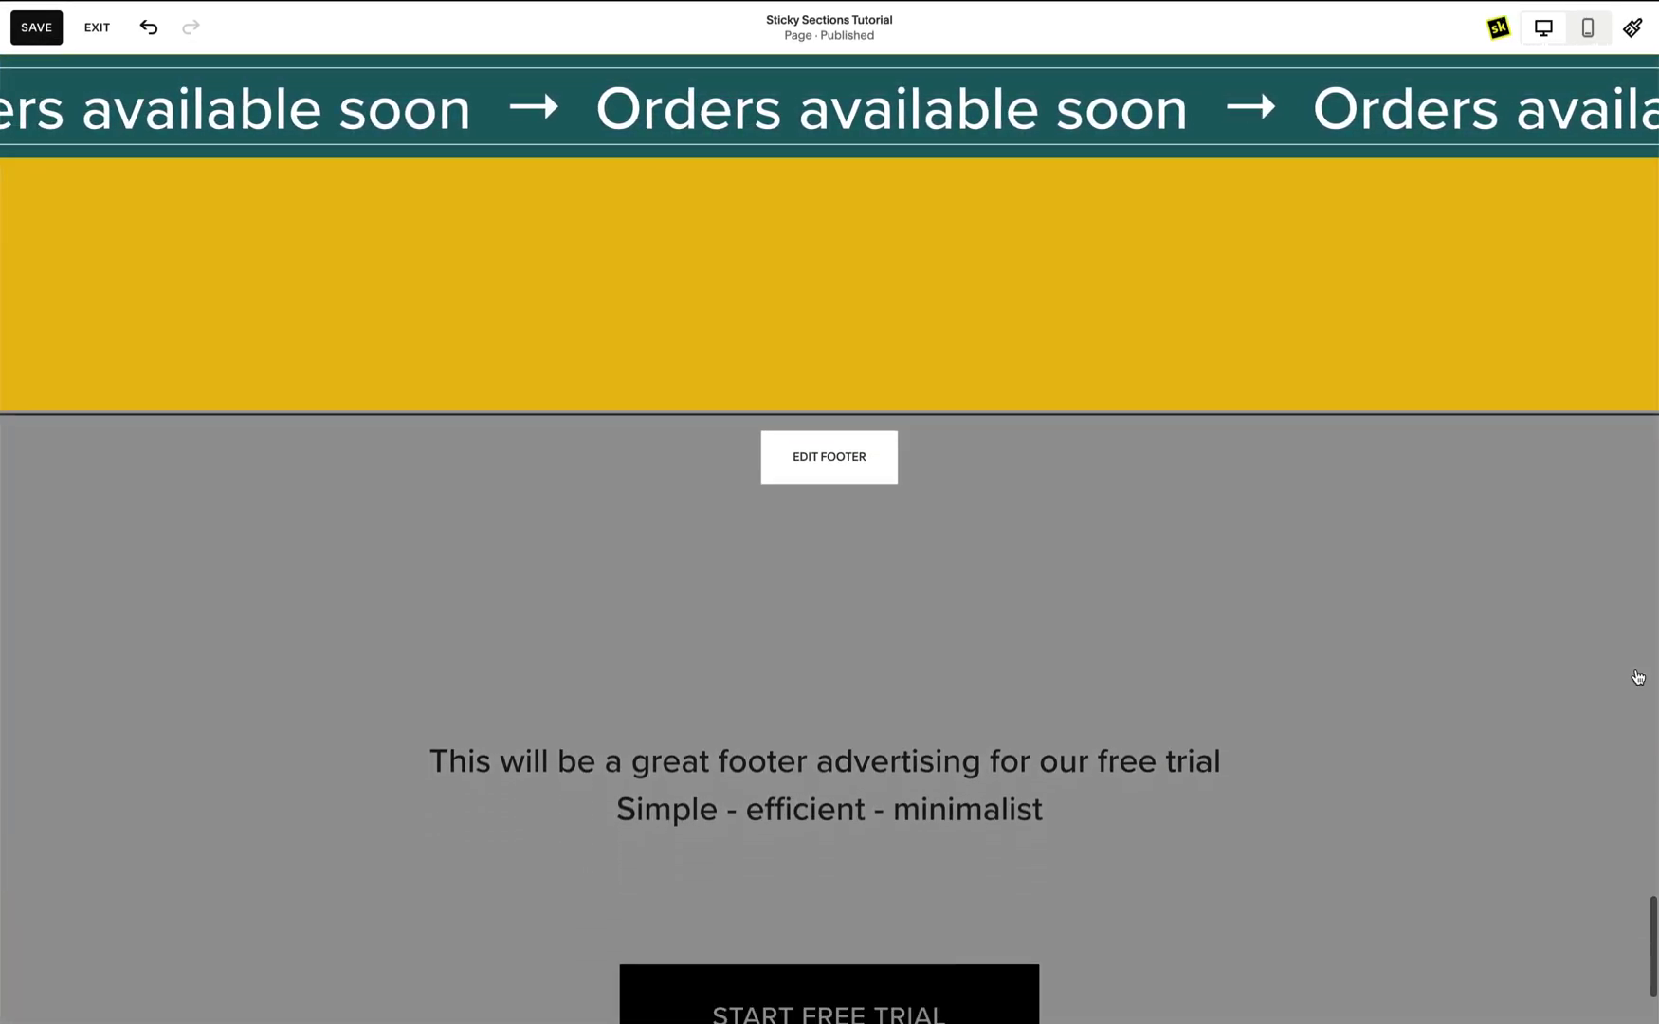
scroll(1637, 677, down, 1)
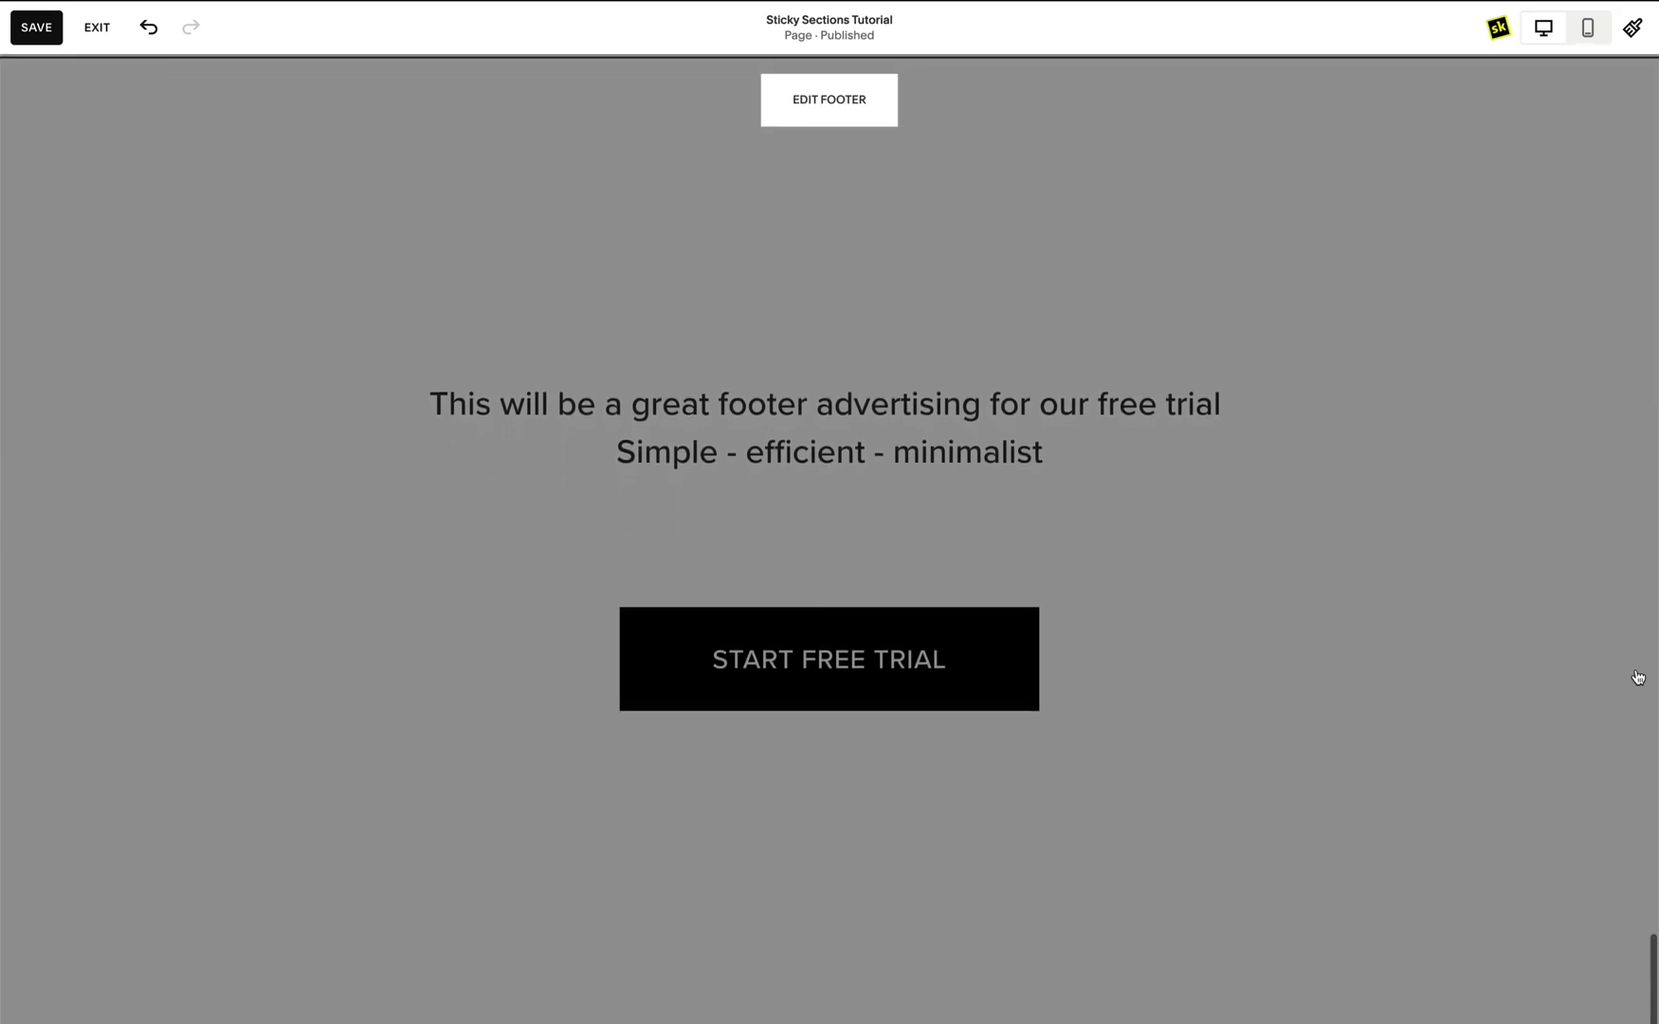
scroll(1638, 678, up, 2)
scroll(1638, 677, up, 4)
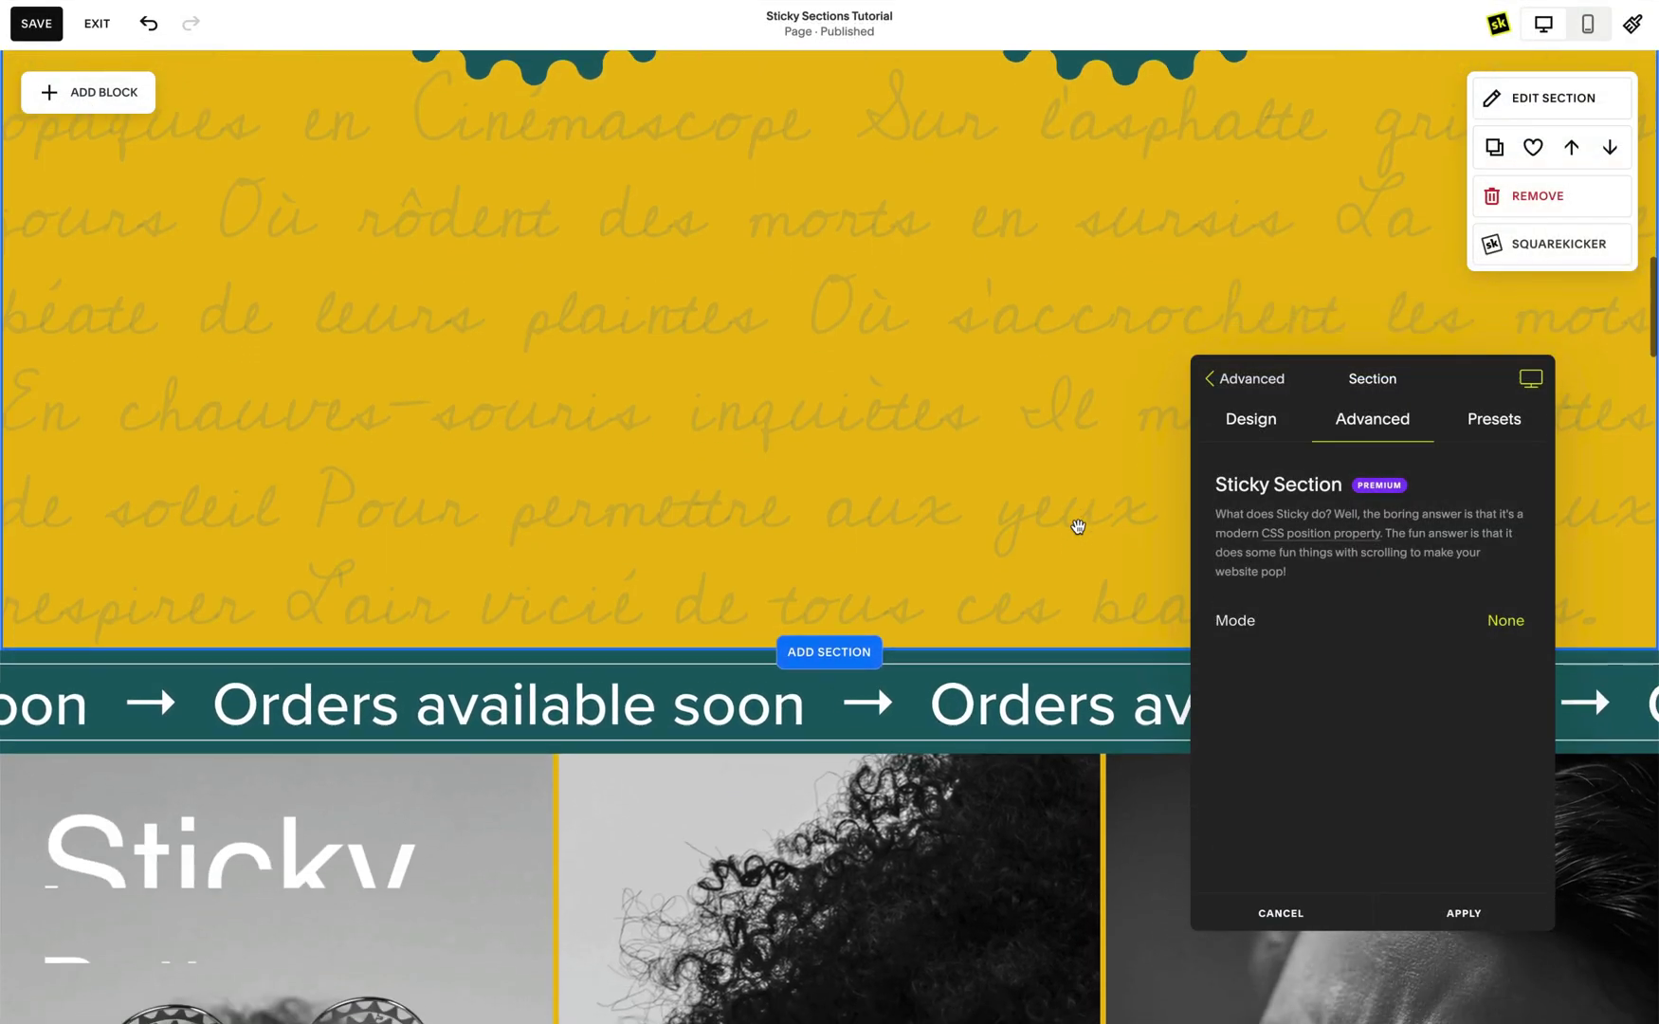
- Scroll the page to preview the banner sticking to the bottom with 0vh offset
scroll(1078, 526, down, 2)
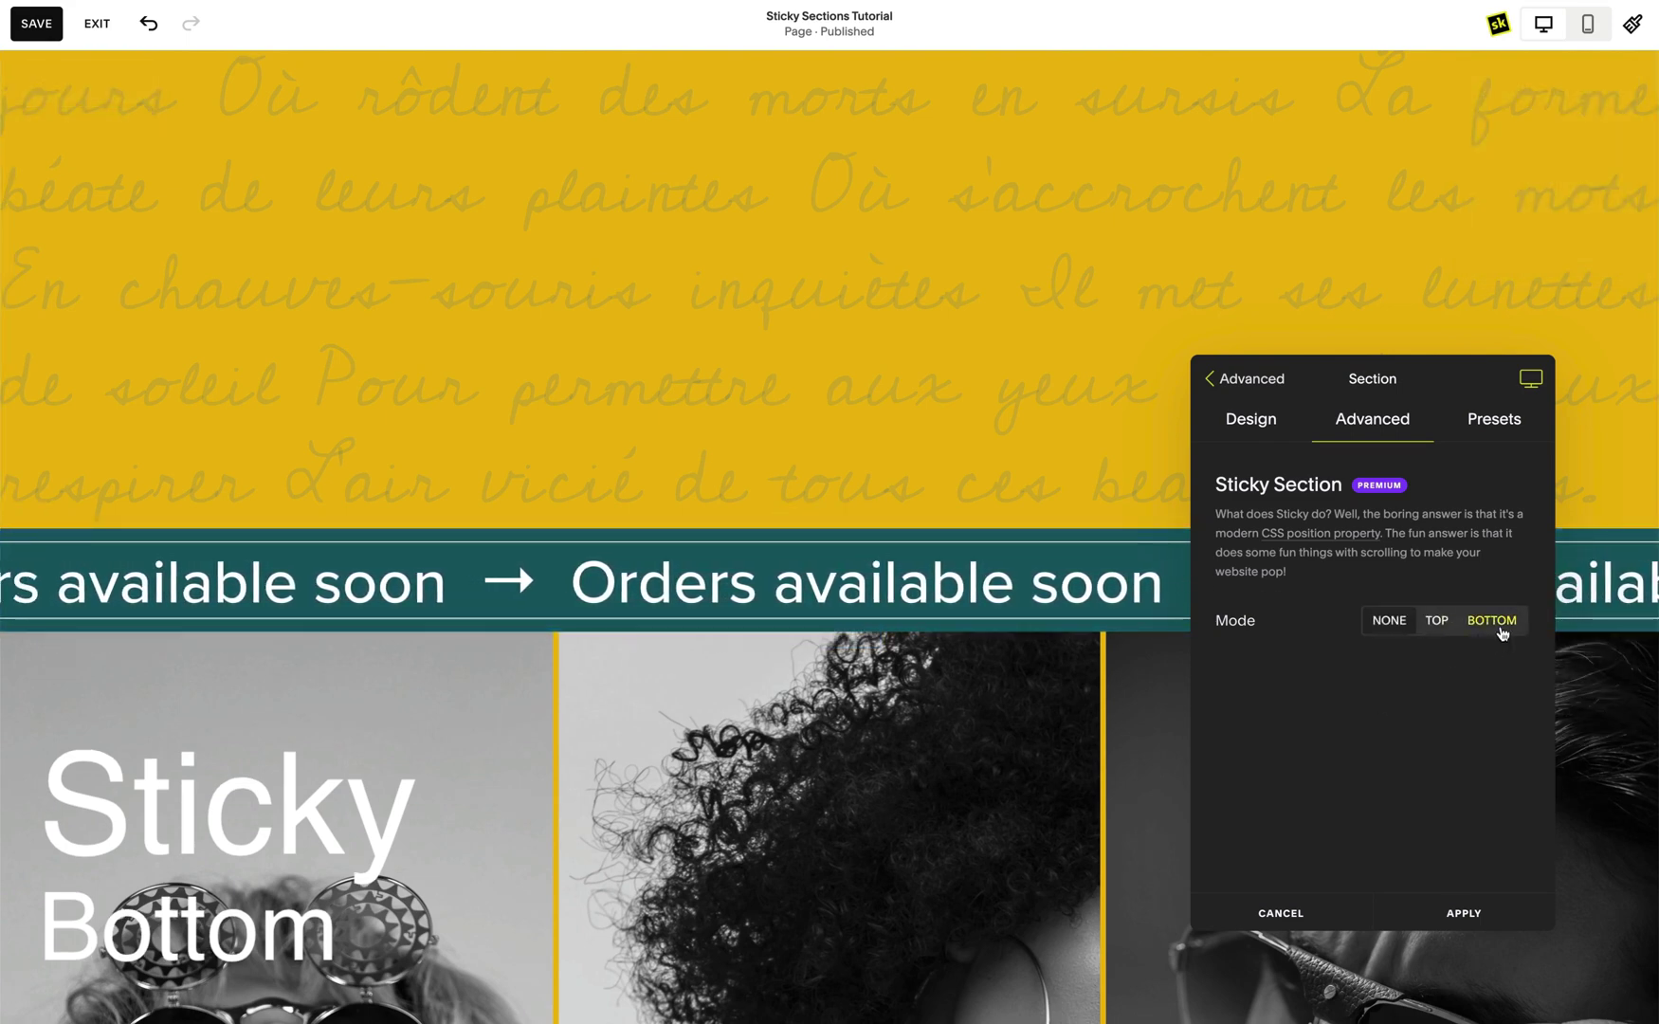
scroll(1074, 777, up, 8)
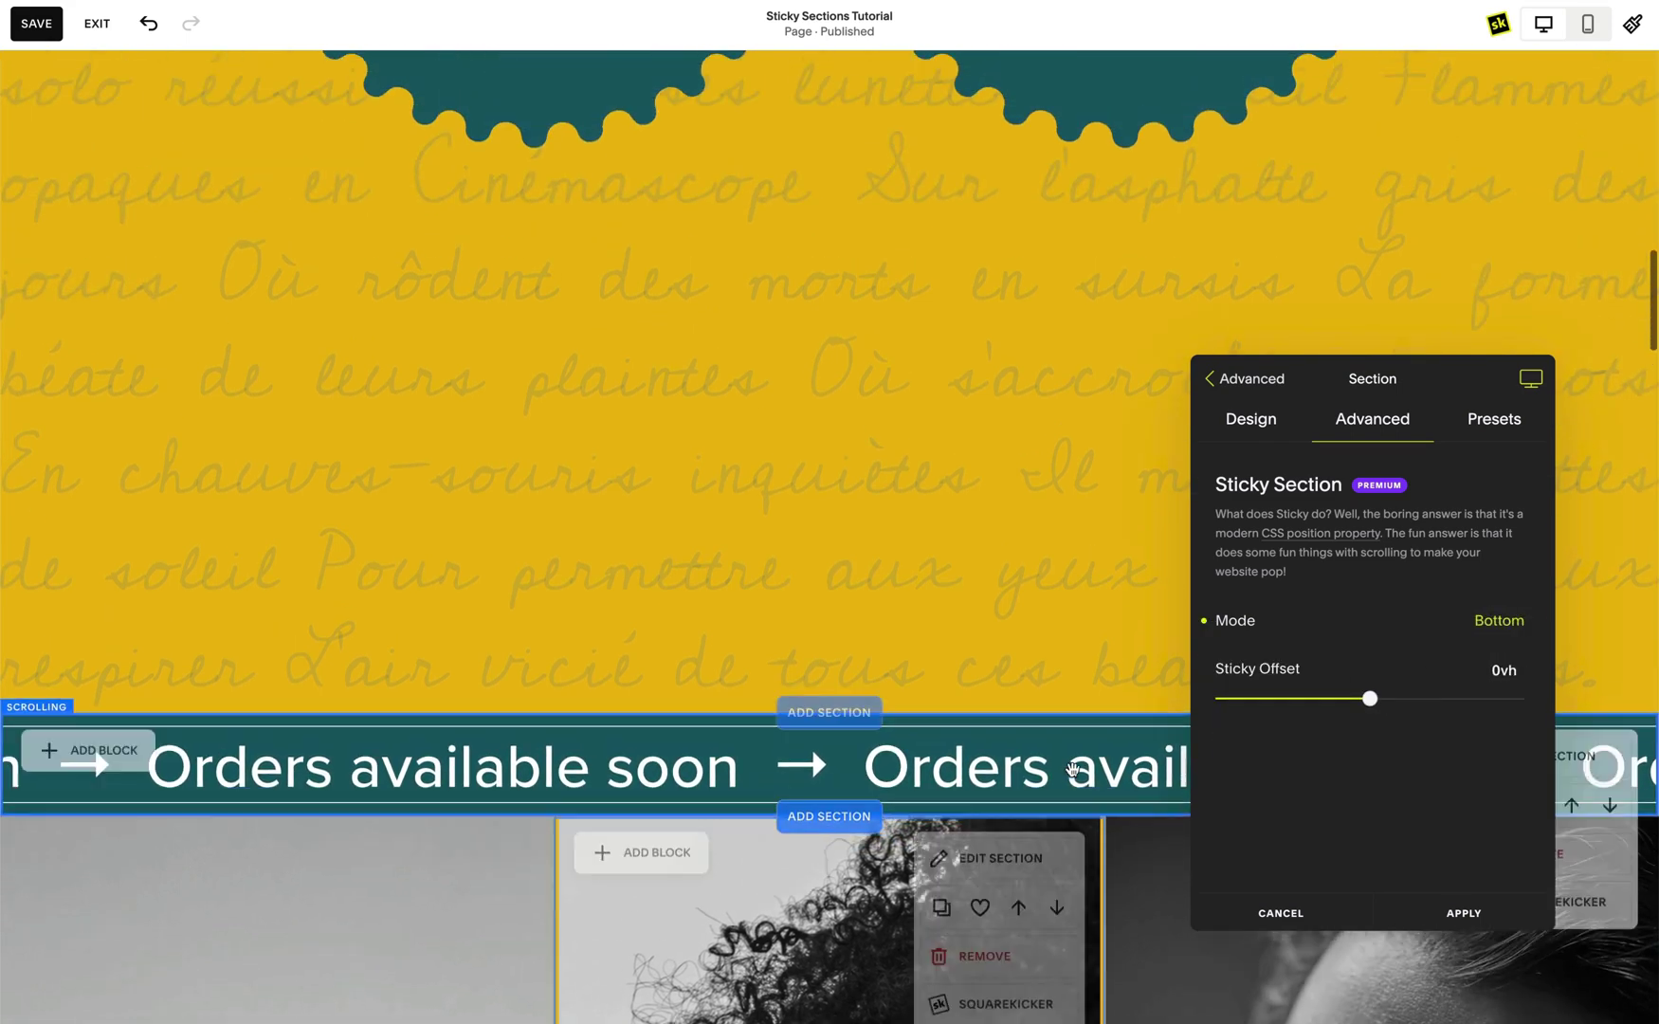
scroll(1072, 769, up, 5)
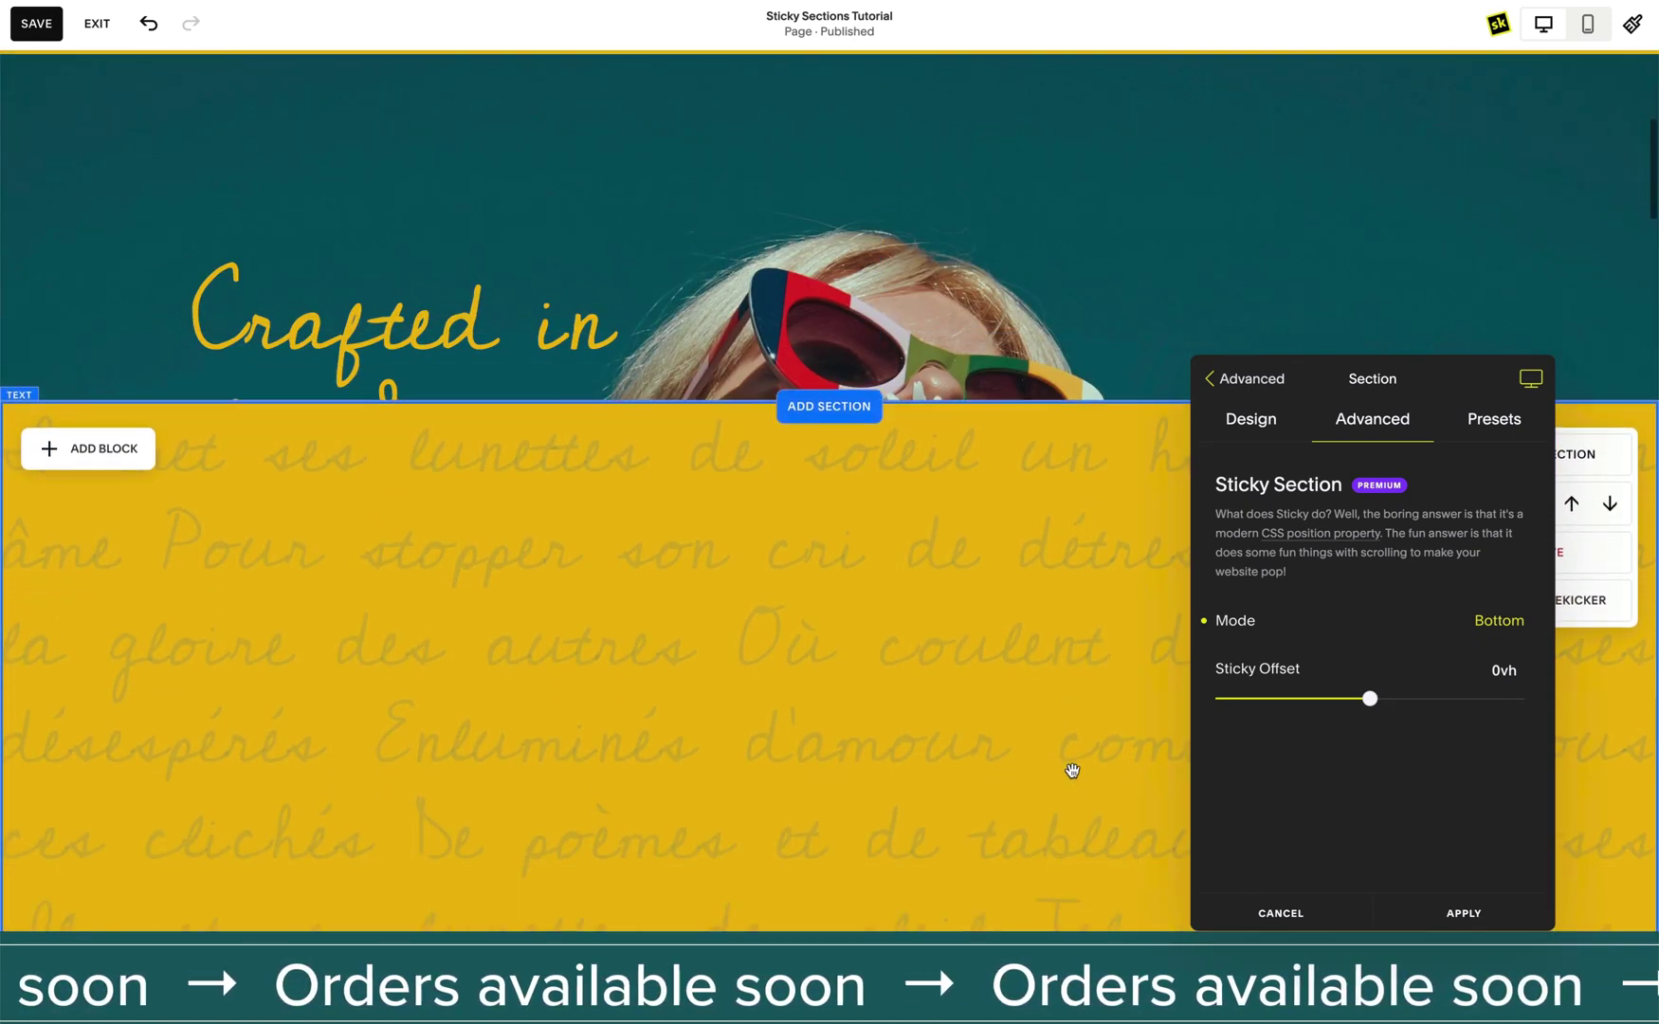
scroll(1072, 770, down, 10)
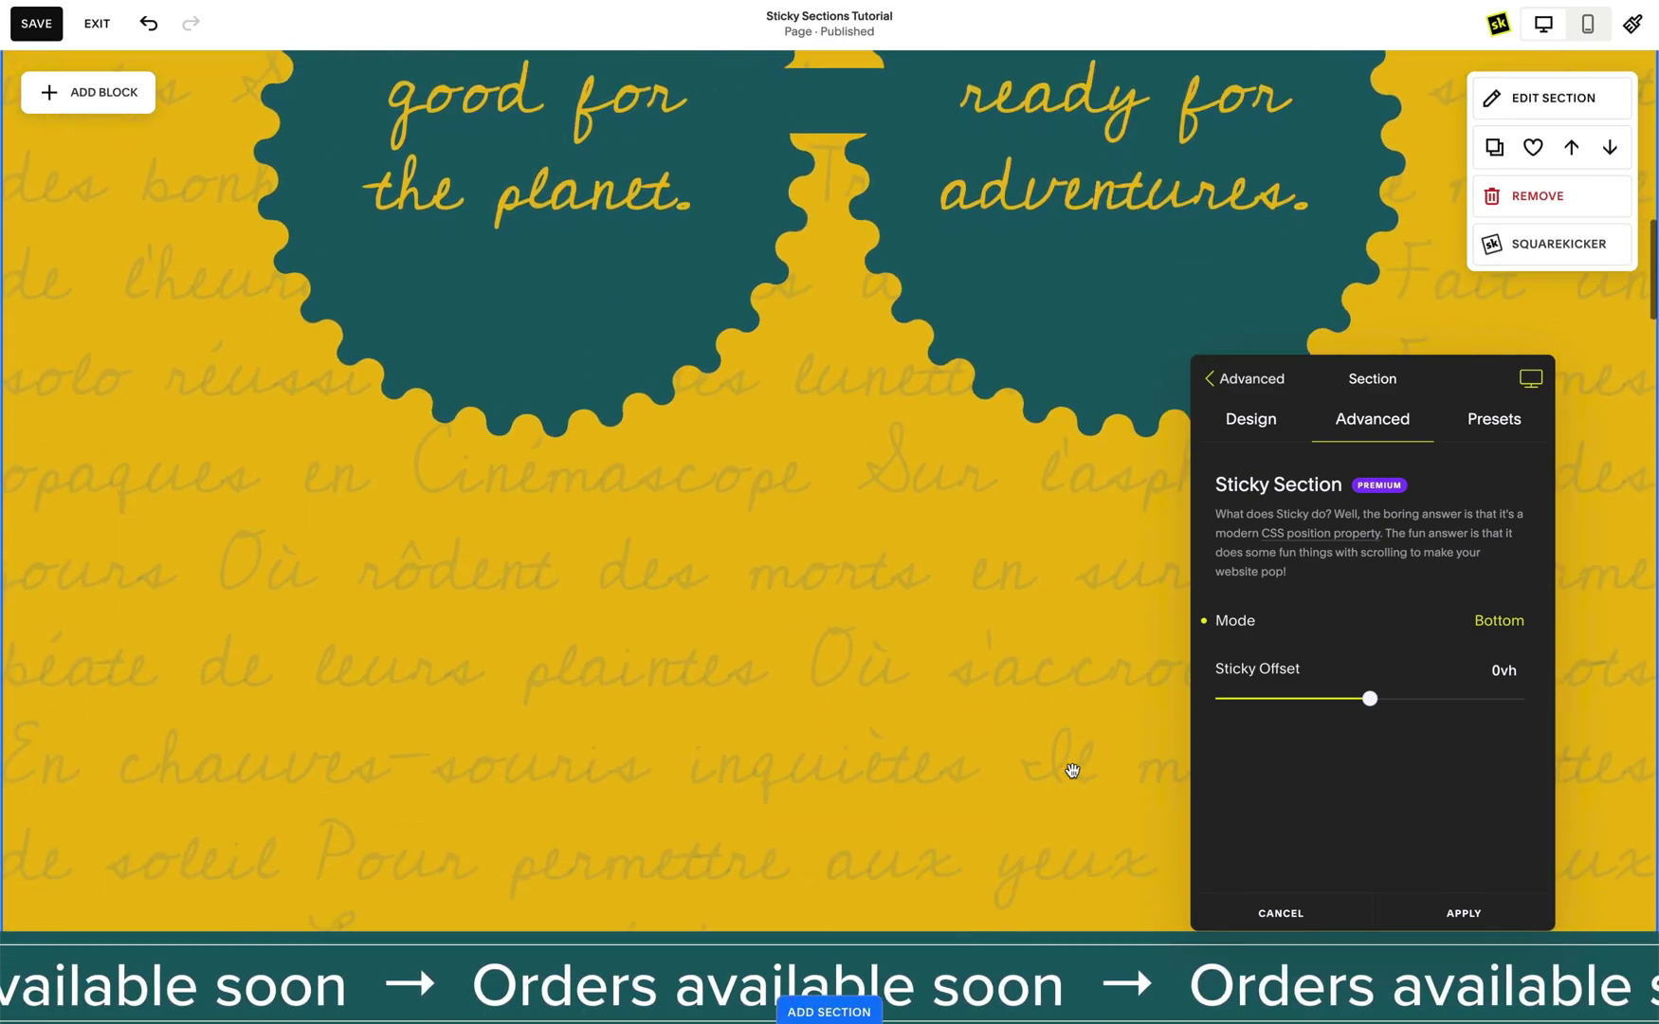
scroll(1075, 777, down, 5)
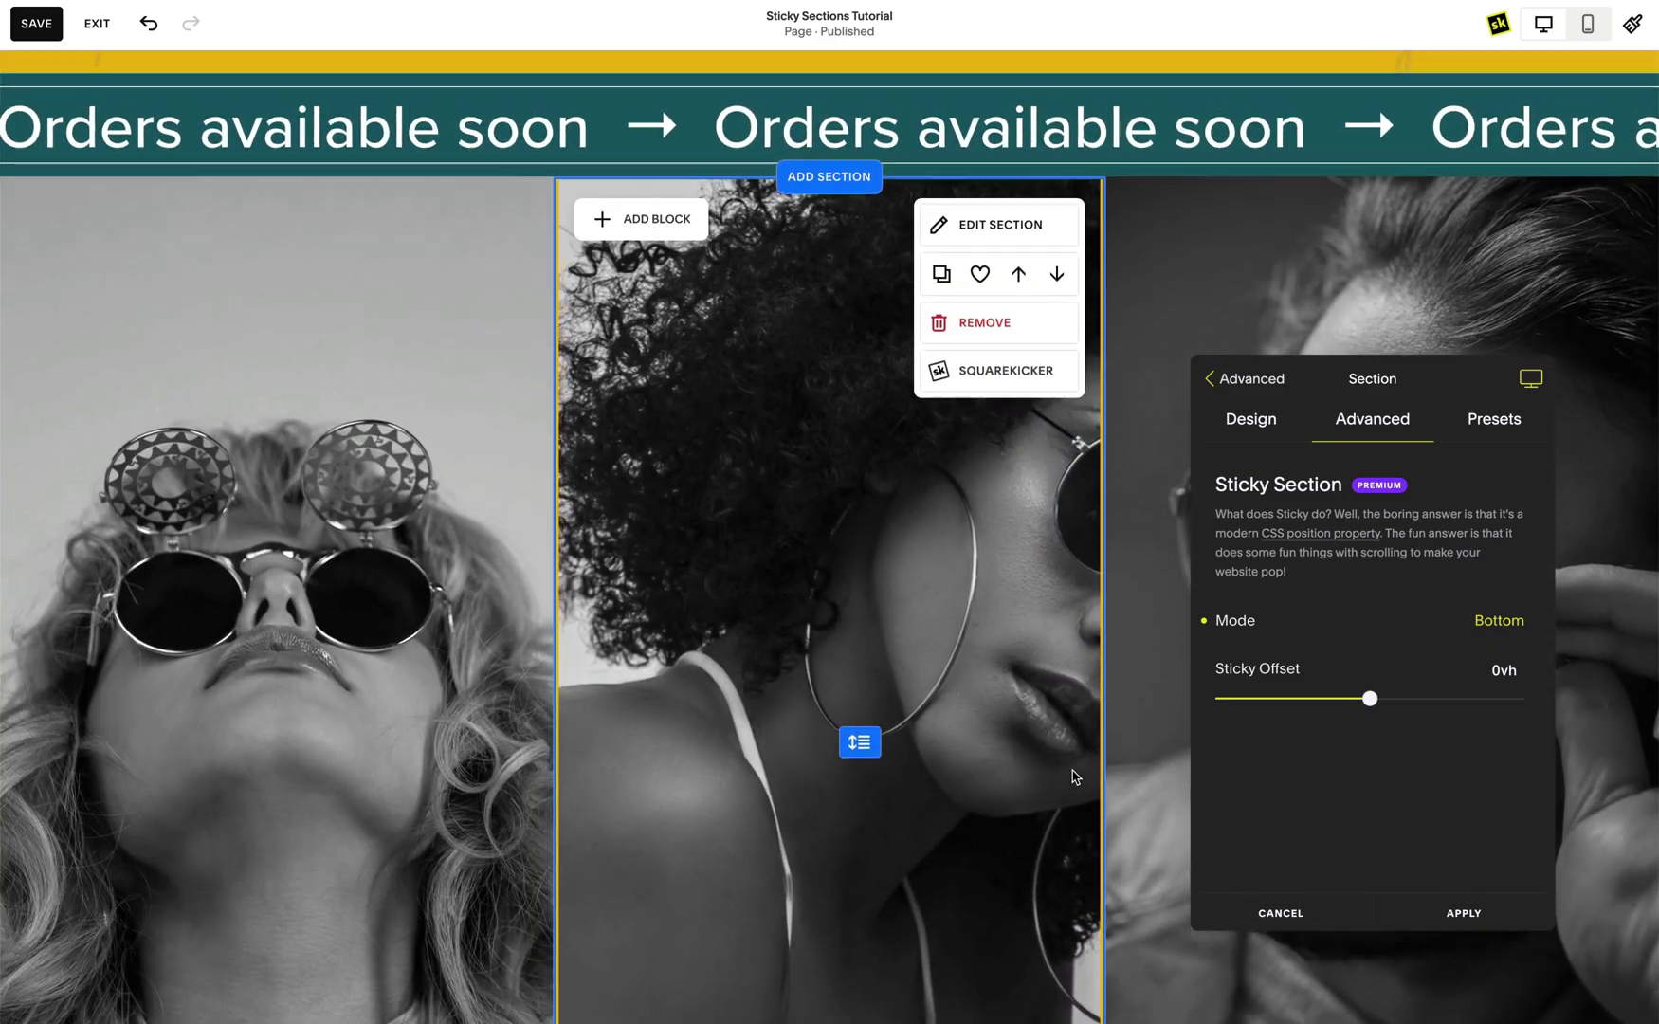
scroll(1074, 777, up, 5)
scroll(1075, 778, up, 1)
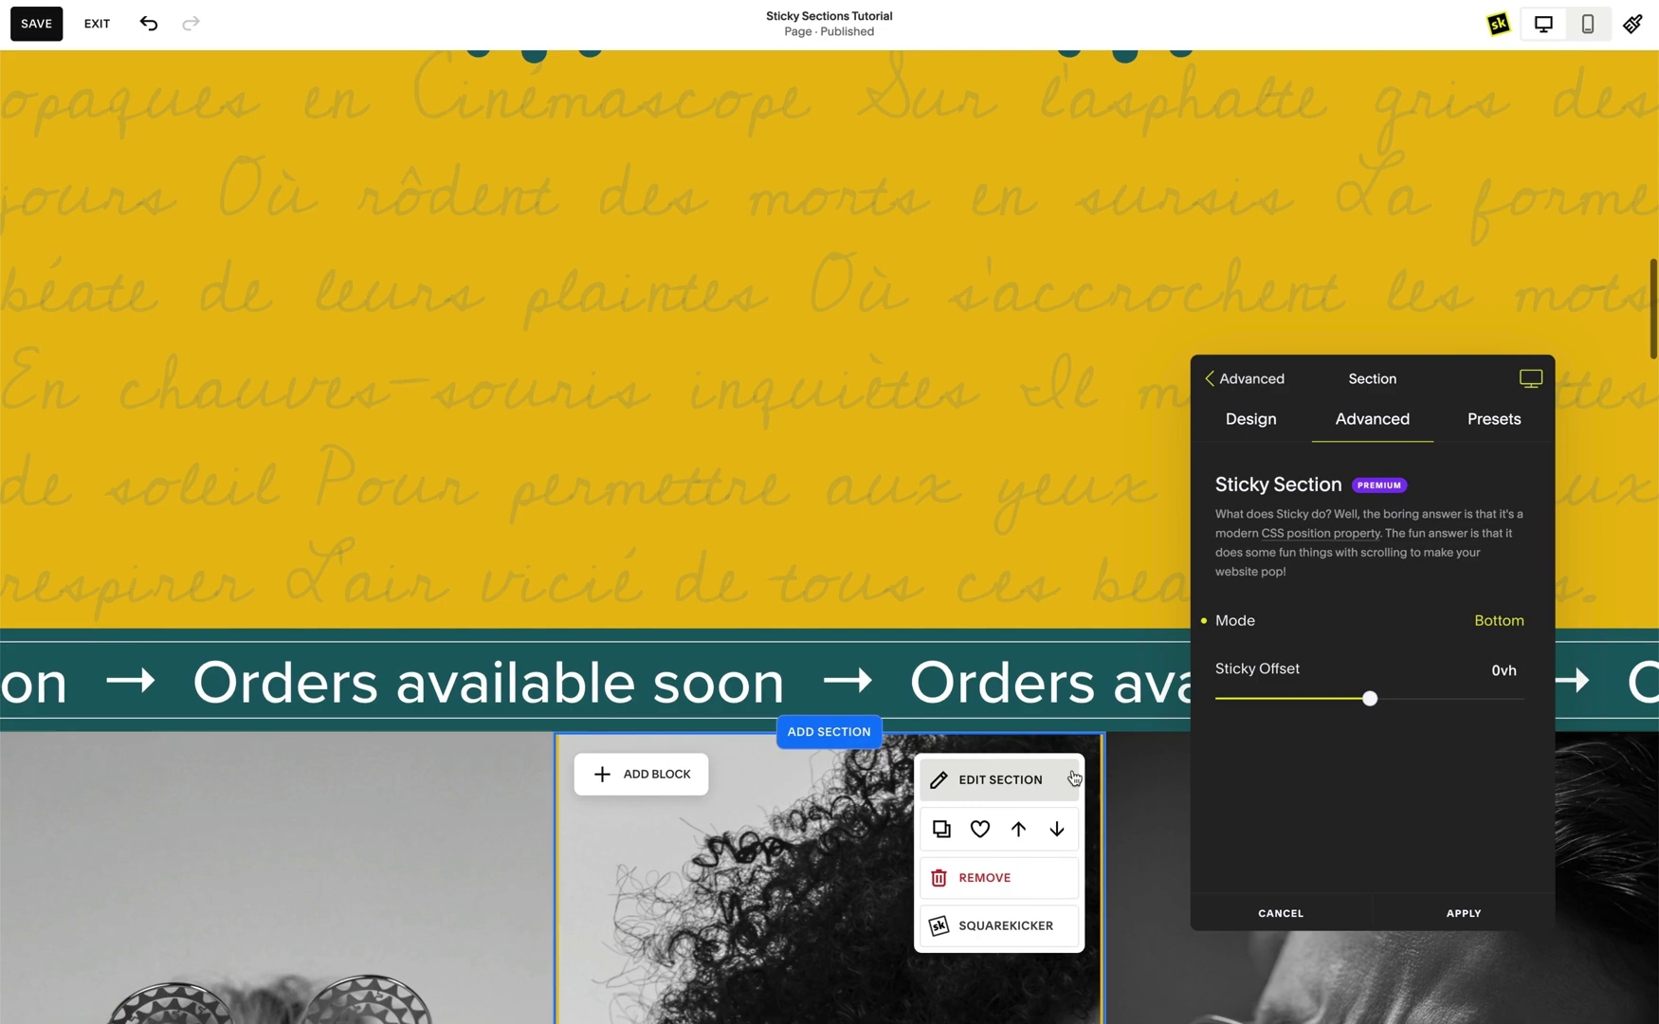
scroll(1075, 777, up, 7)
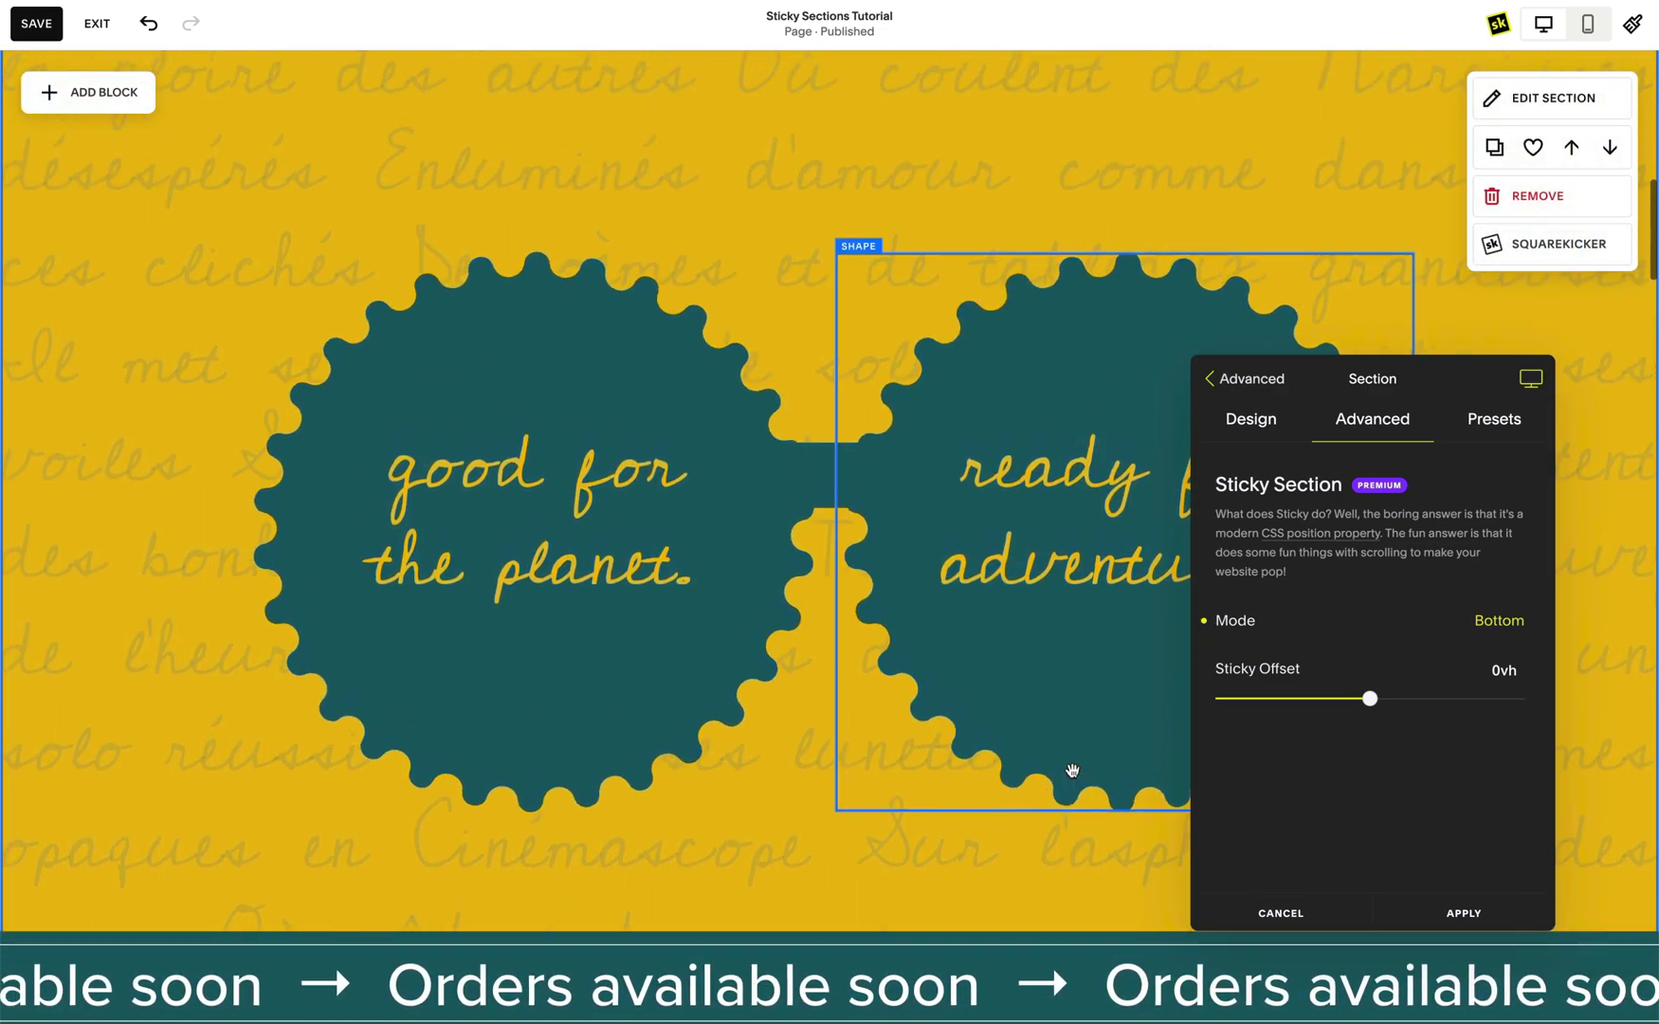
scroll(1072, 770, up, 2)
scroll(1073, 770, up, 5)
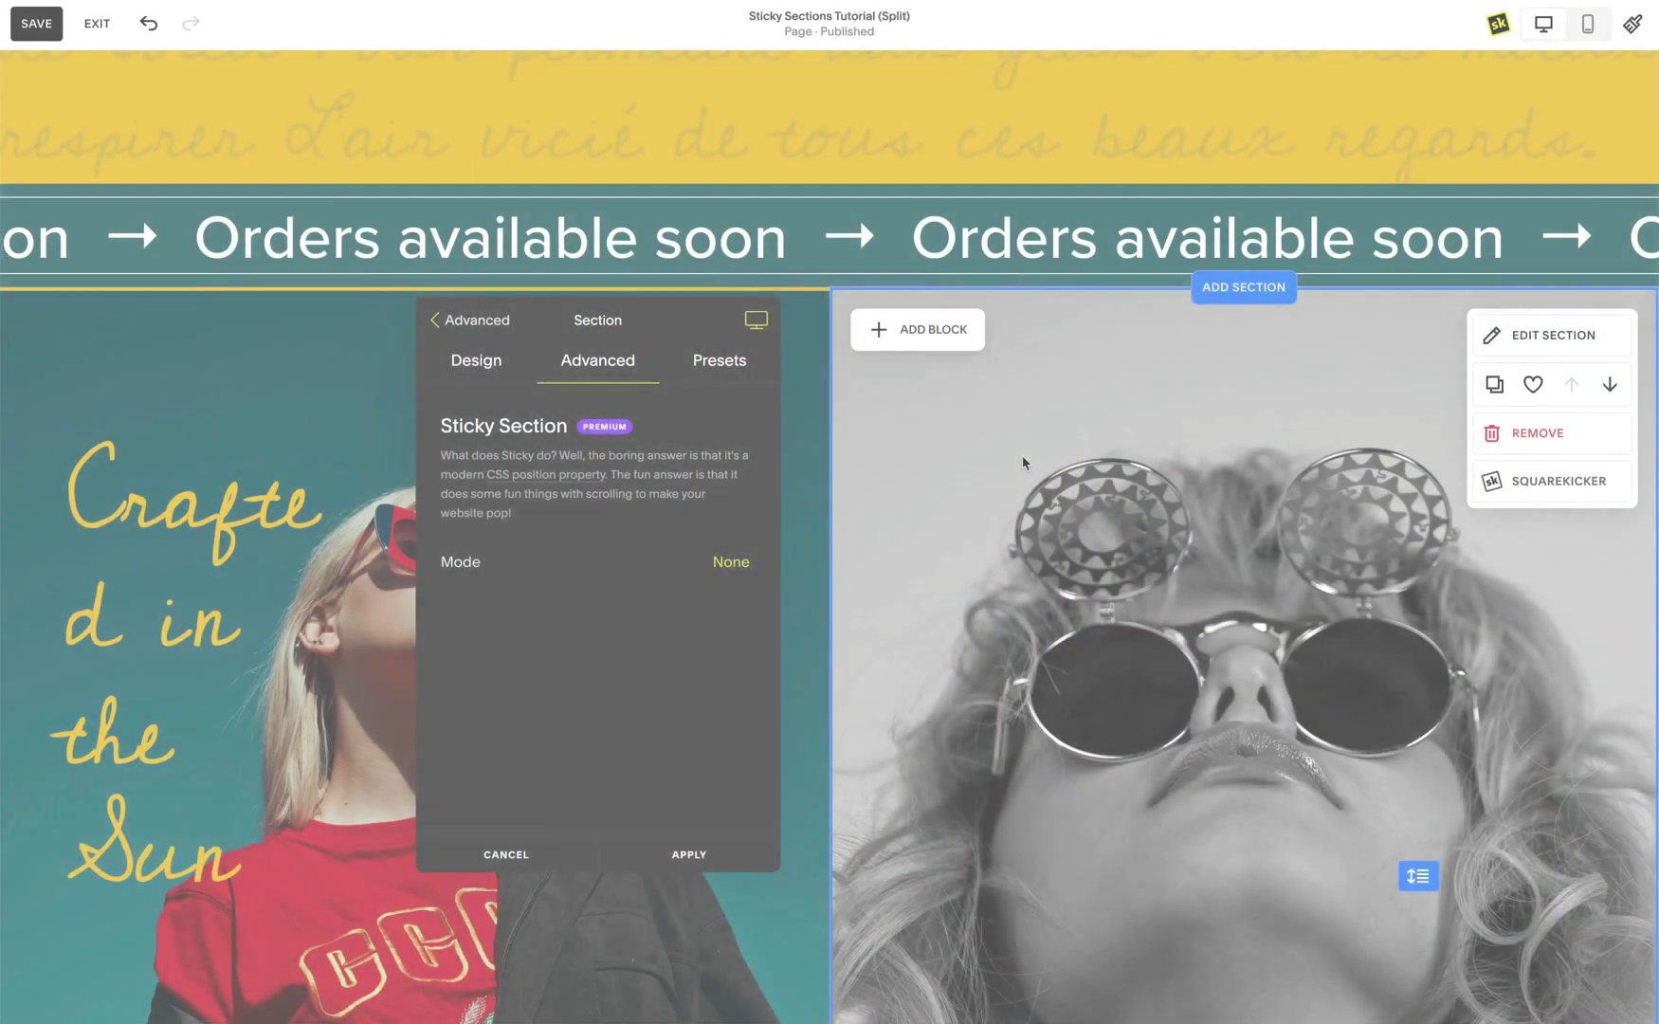
- Scroll the Split page to preview the Crafted in the Sun column sticking at Top with 0vh
scroll(1022, 460, down, 3)
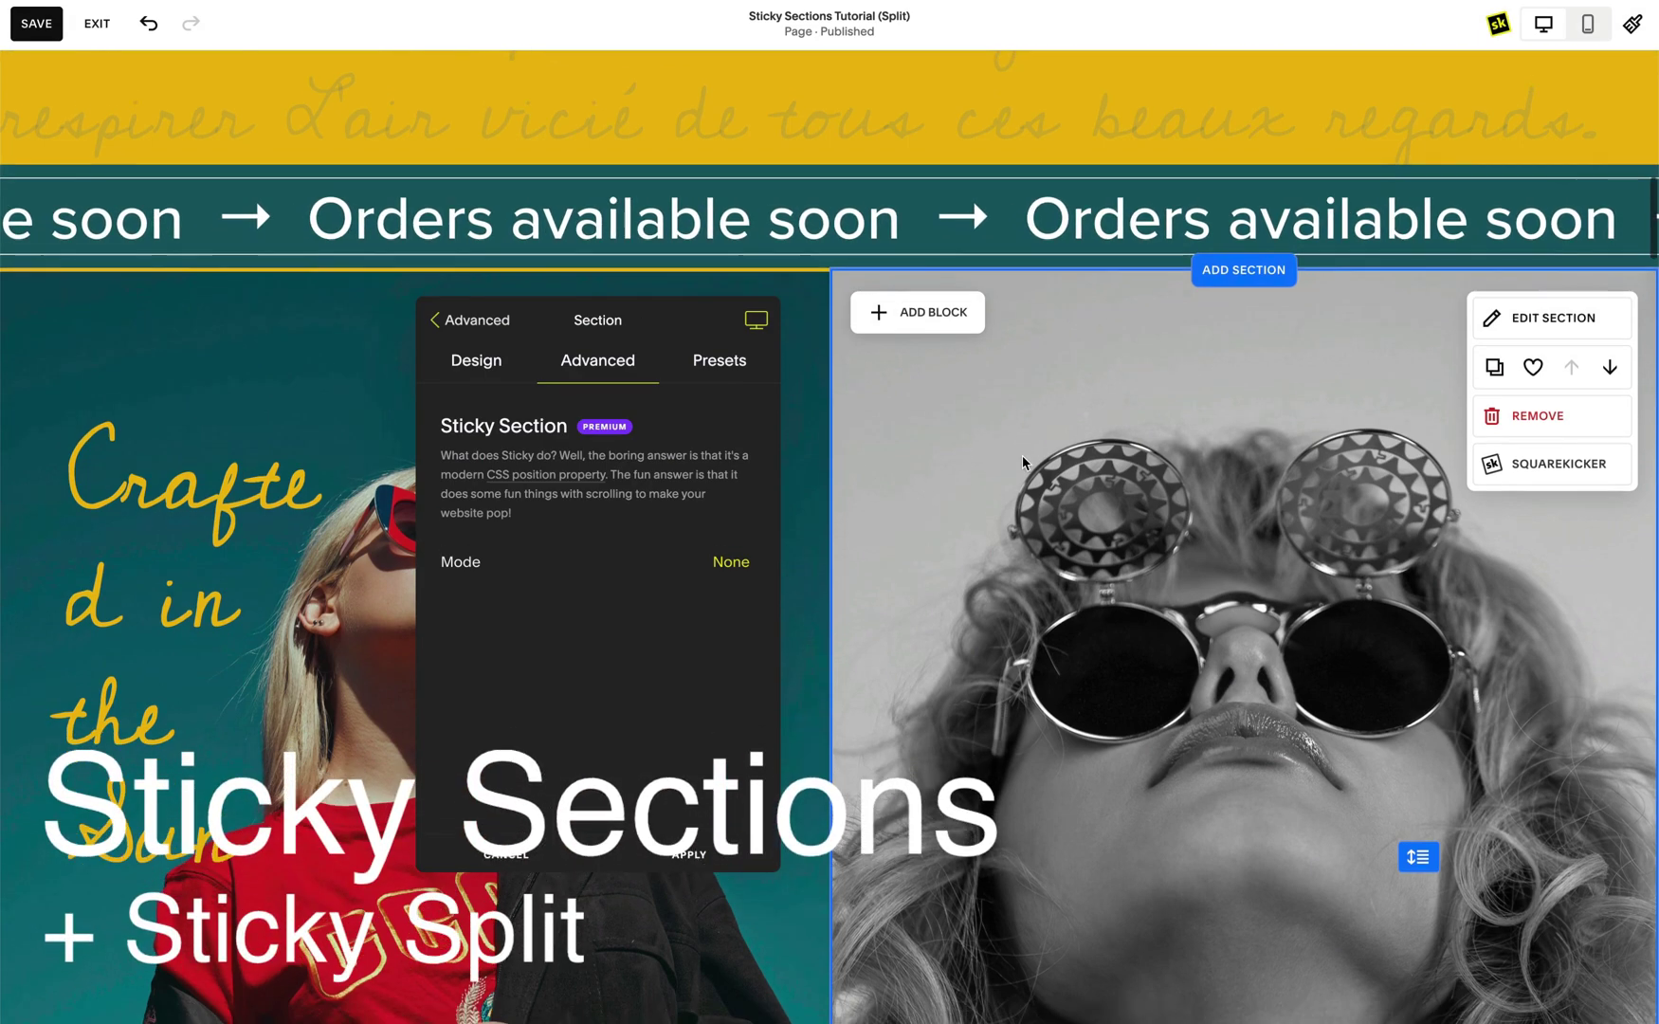
scroll(1022, 462, down, 4)
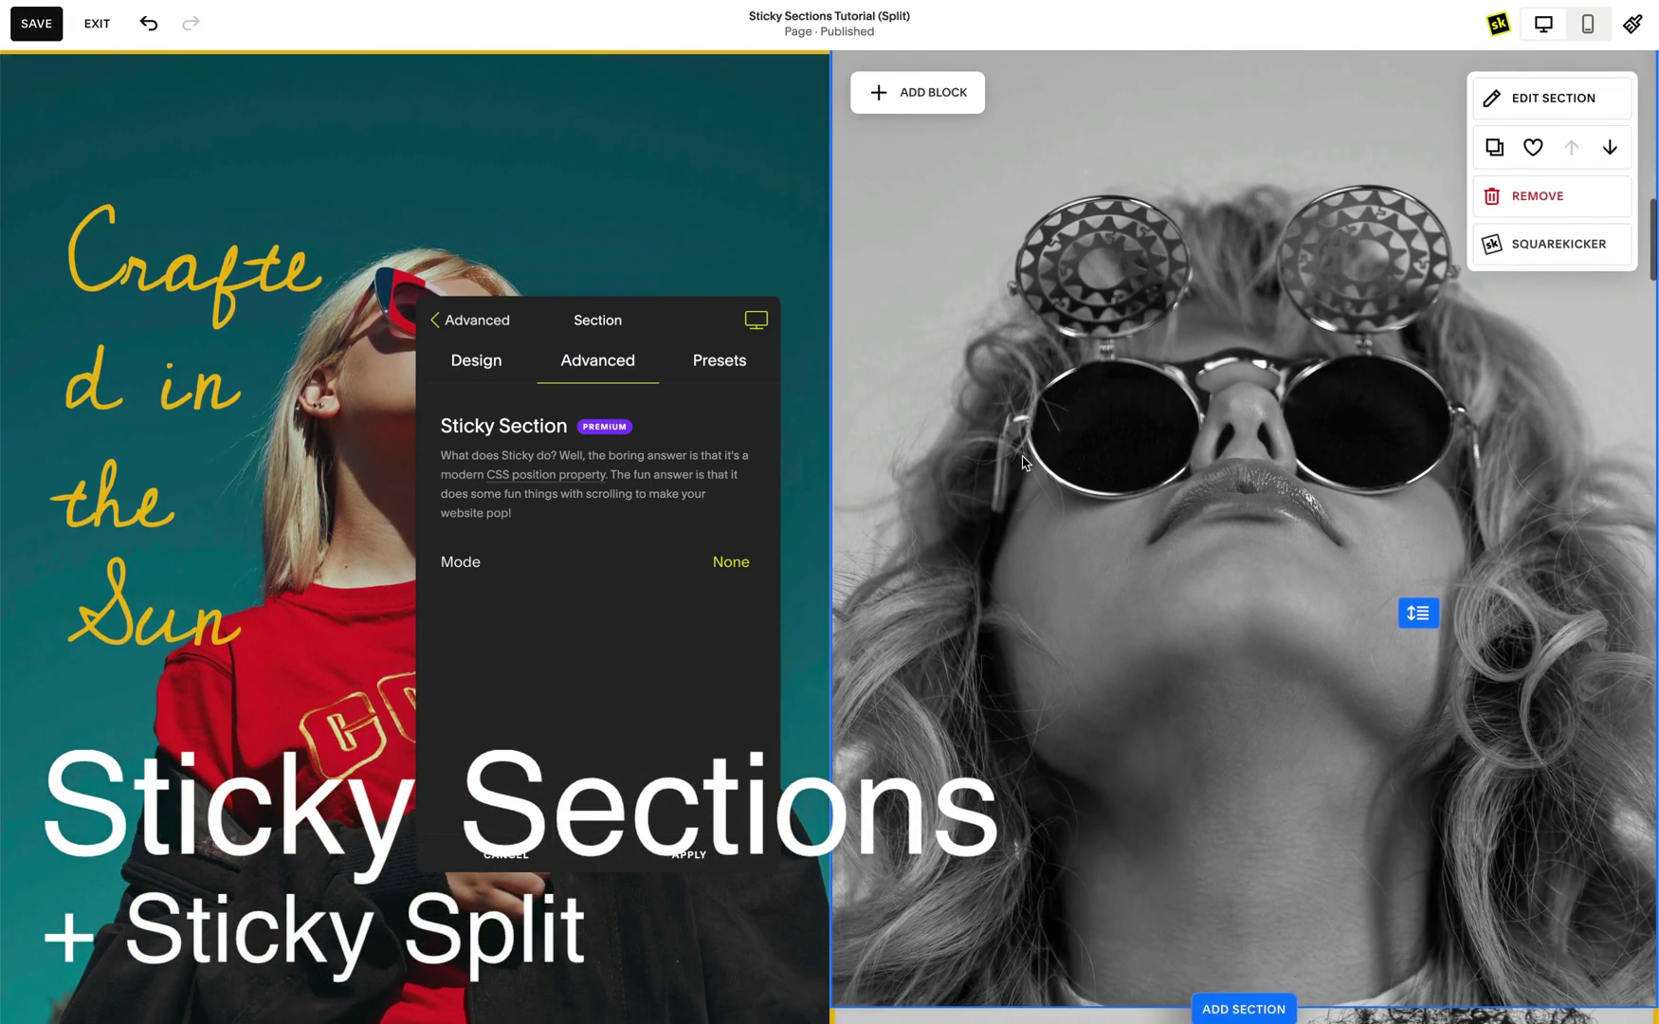
scroll(1022, 462, up, 3)
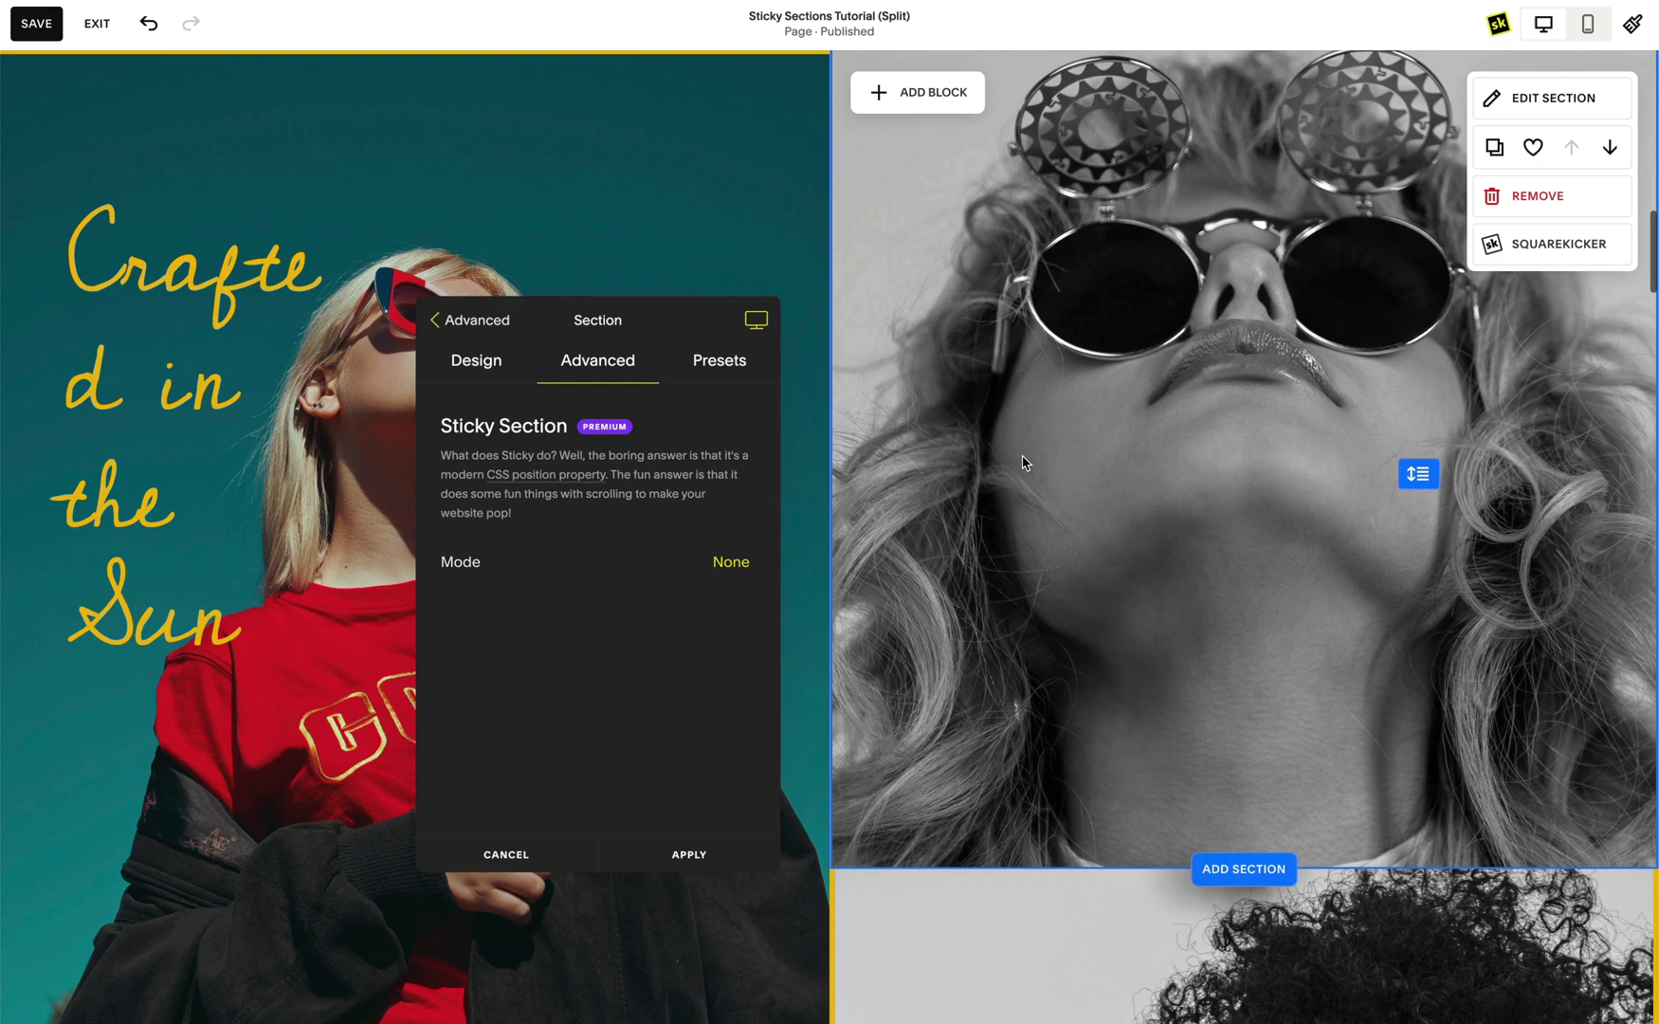
scroll(1022, 462, up, 3)
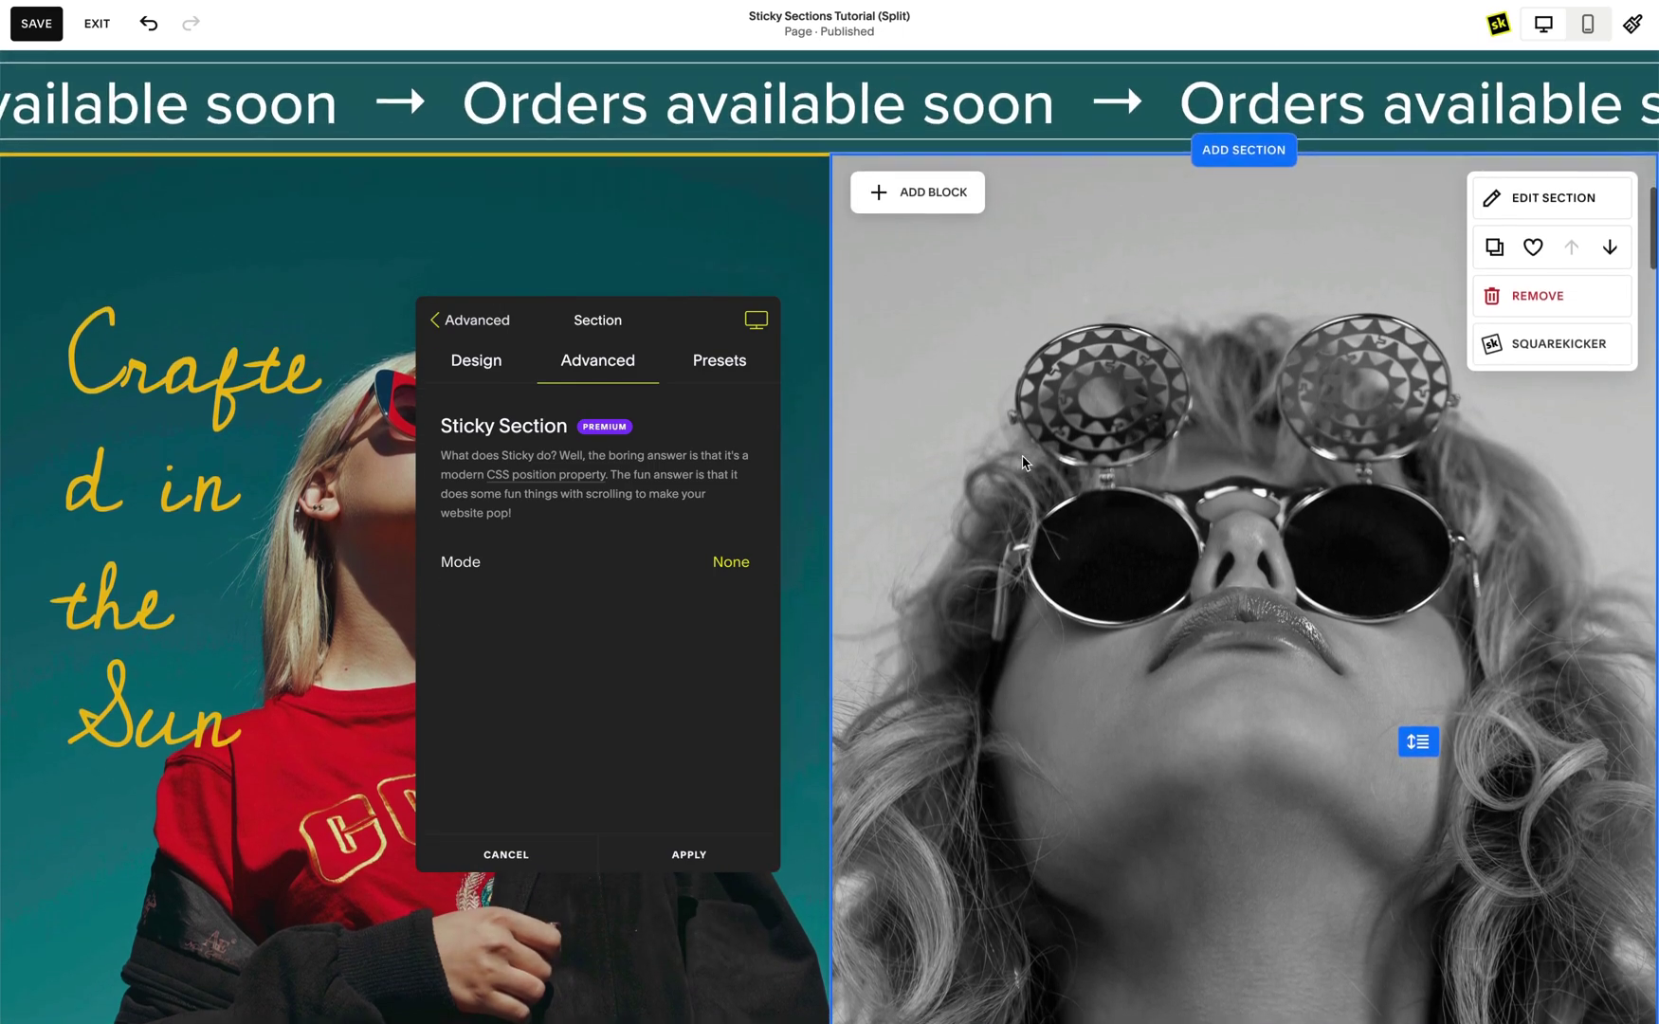
scroll(1023, 462, up, 1)
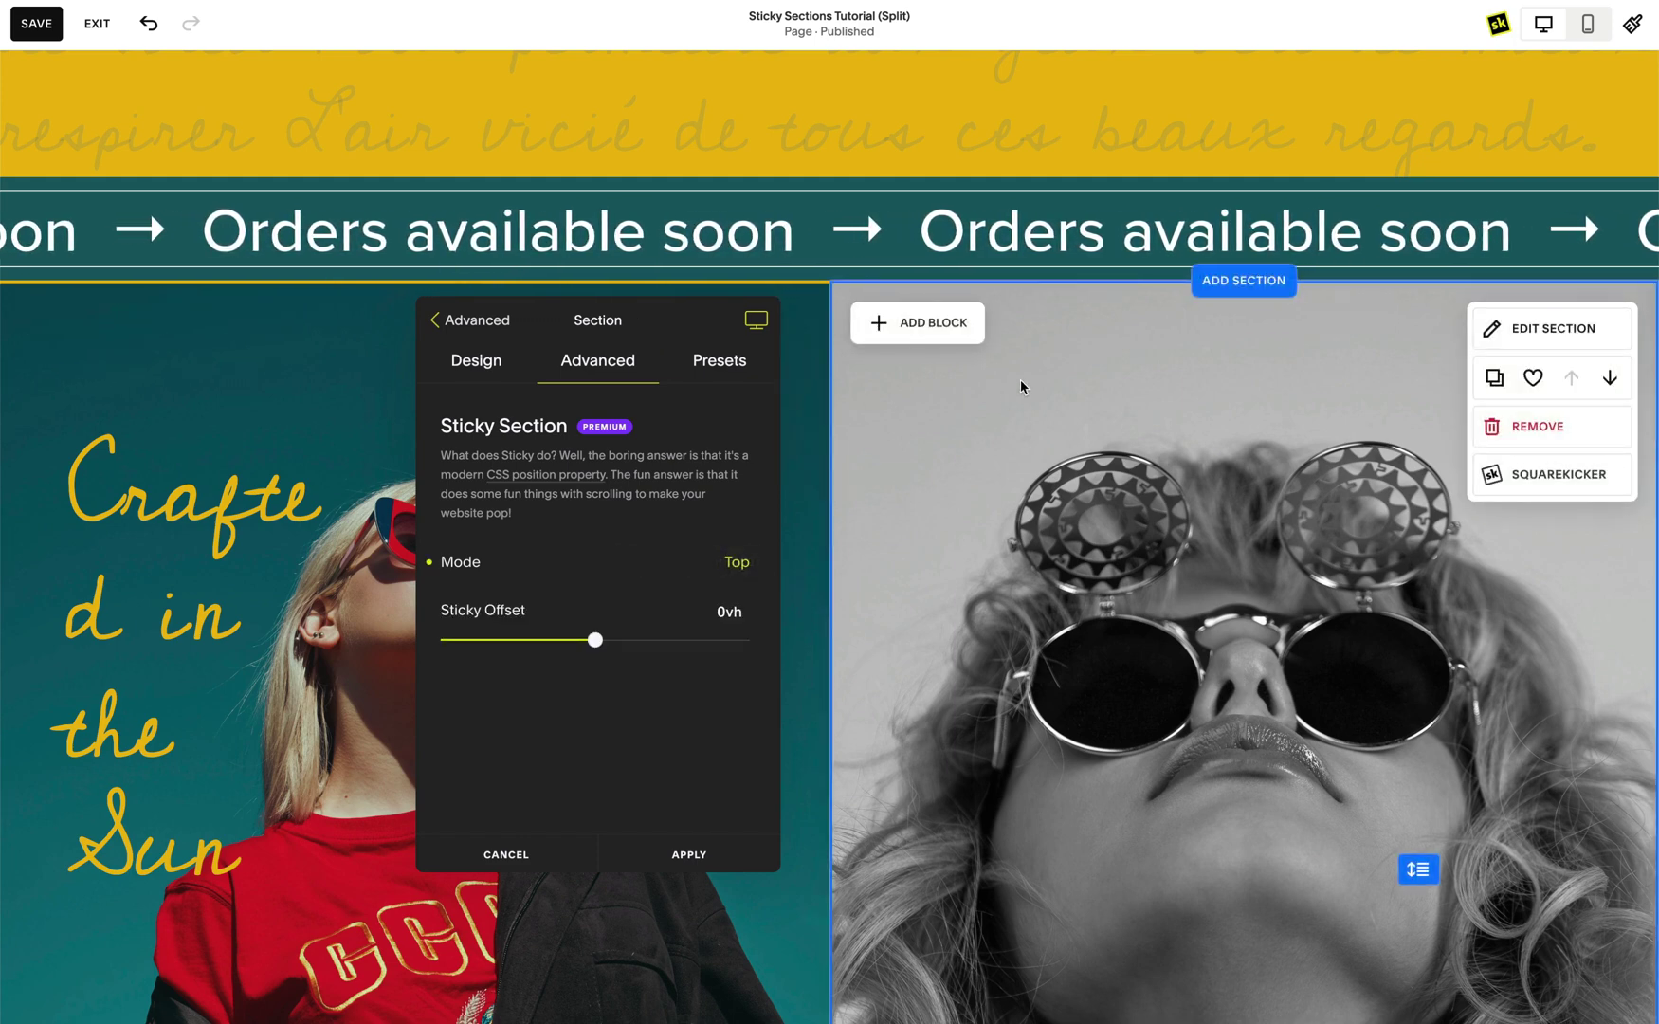
scroll(1022, 387, down, 3)
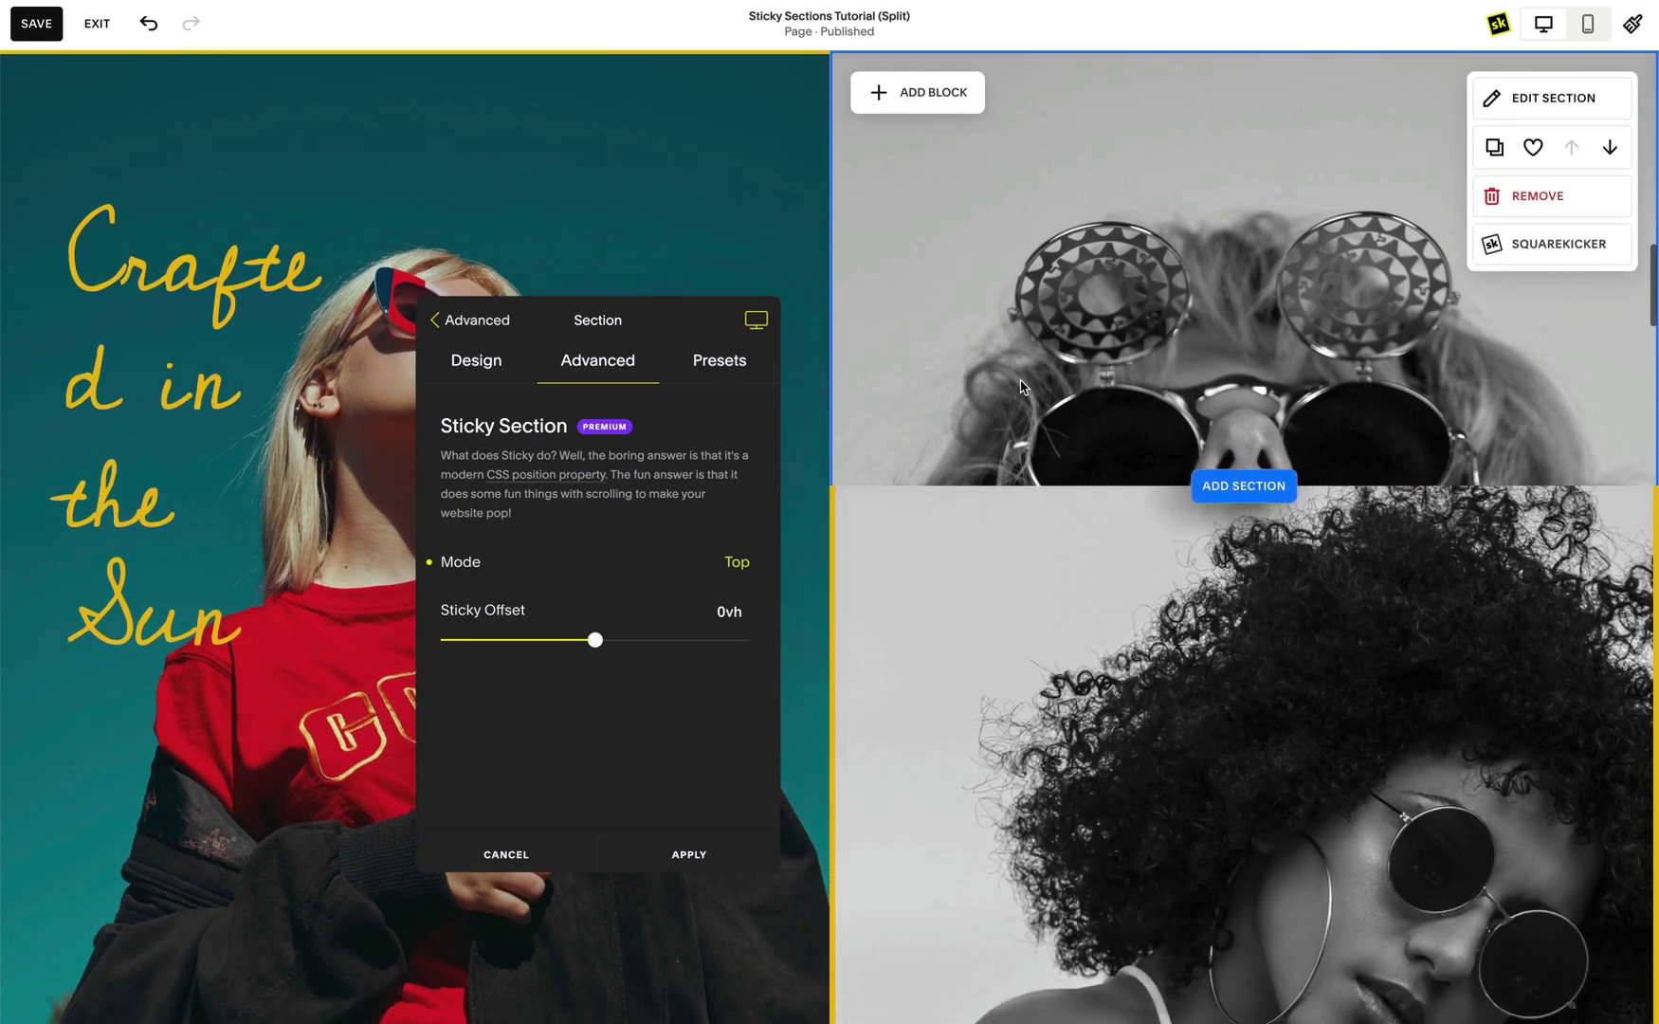
scroll(1022, 386, down, 5)
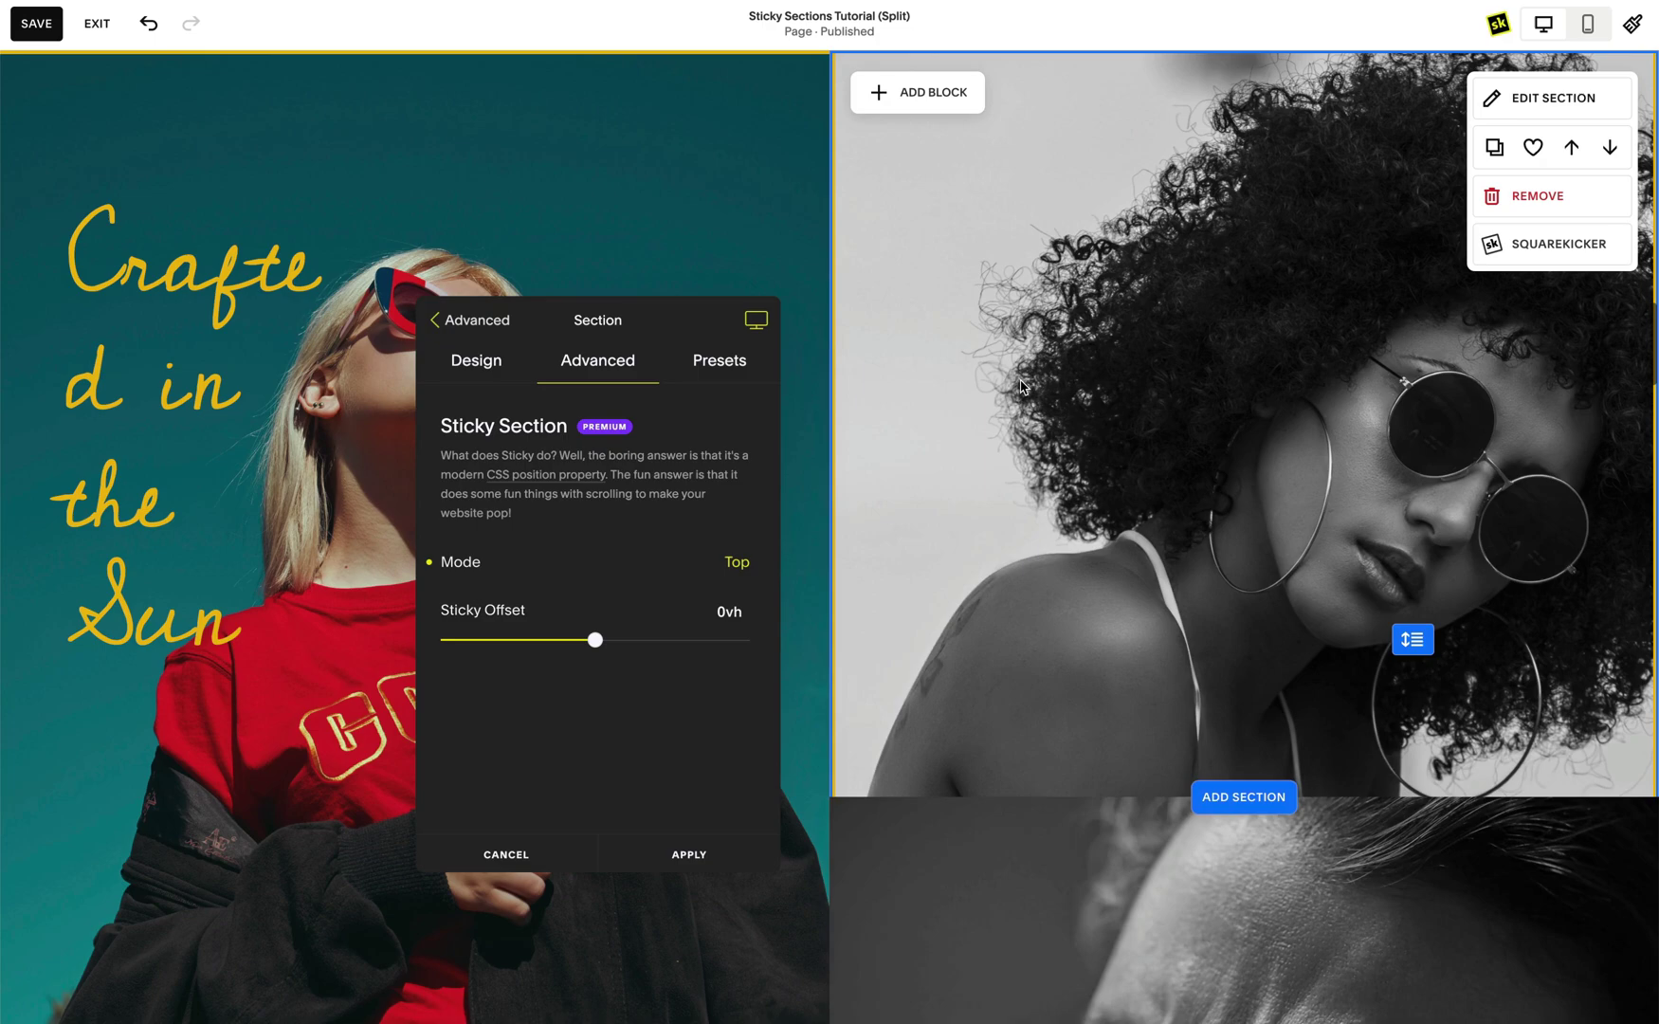
scroll(1022, 387, down, 8)
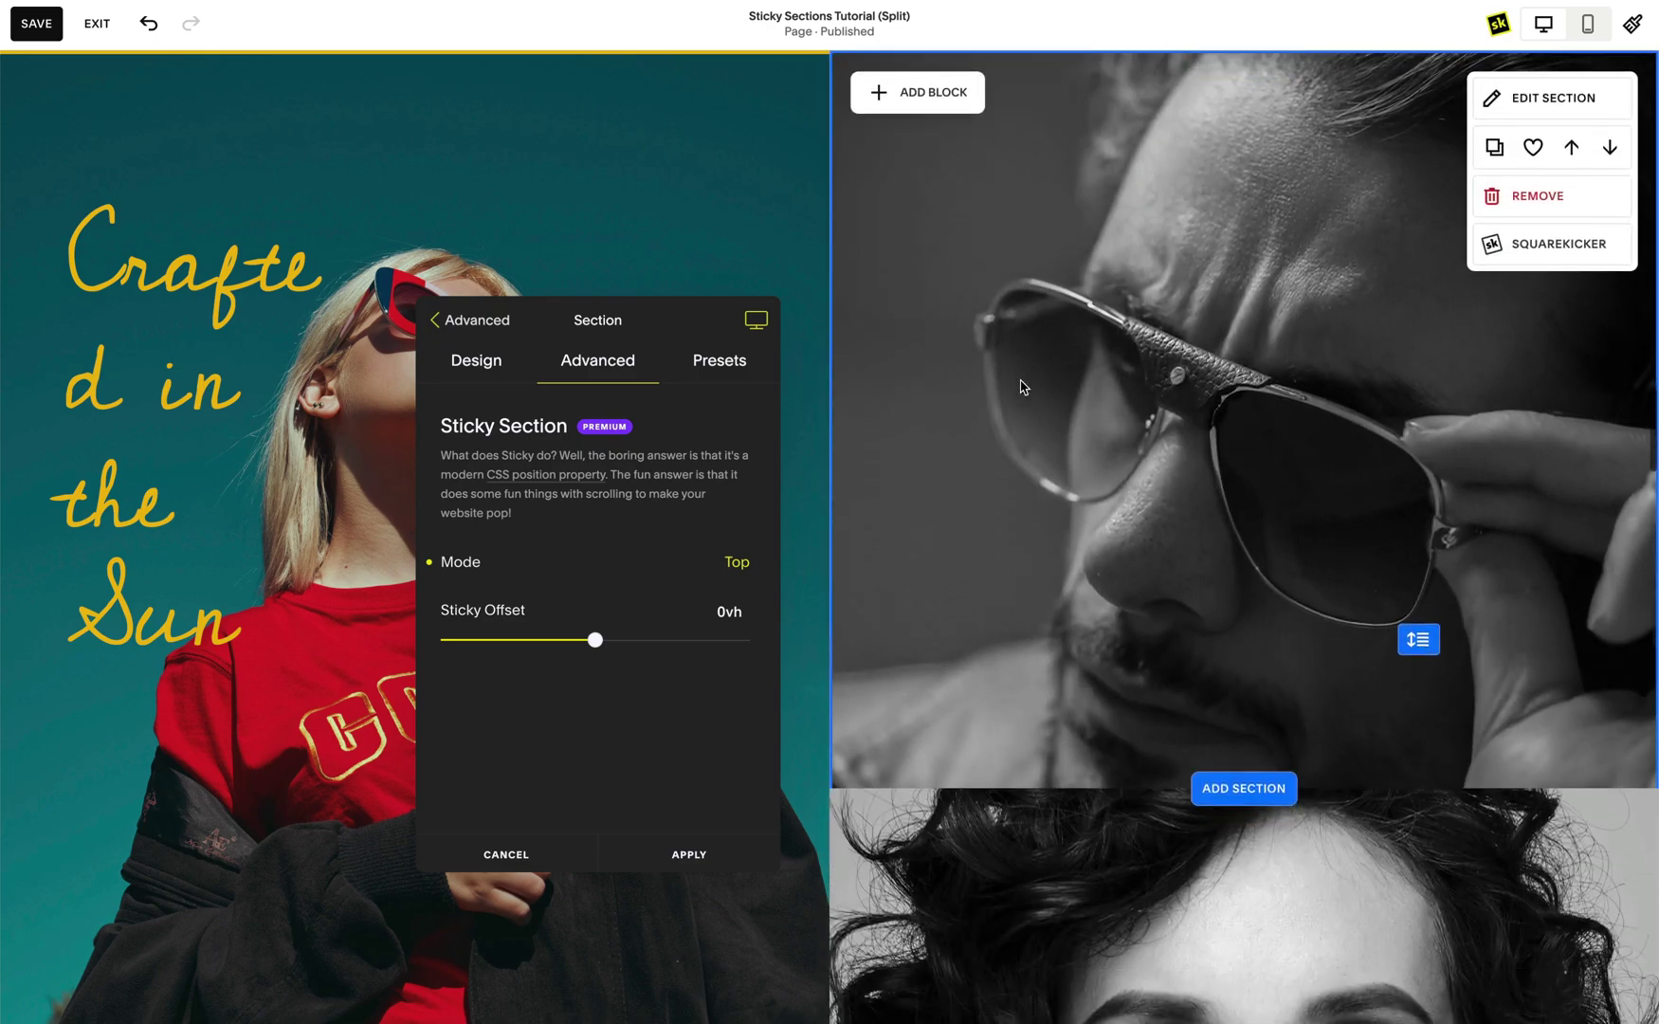
scroll(1023, 387, down, 8)
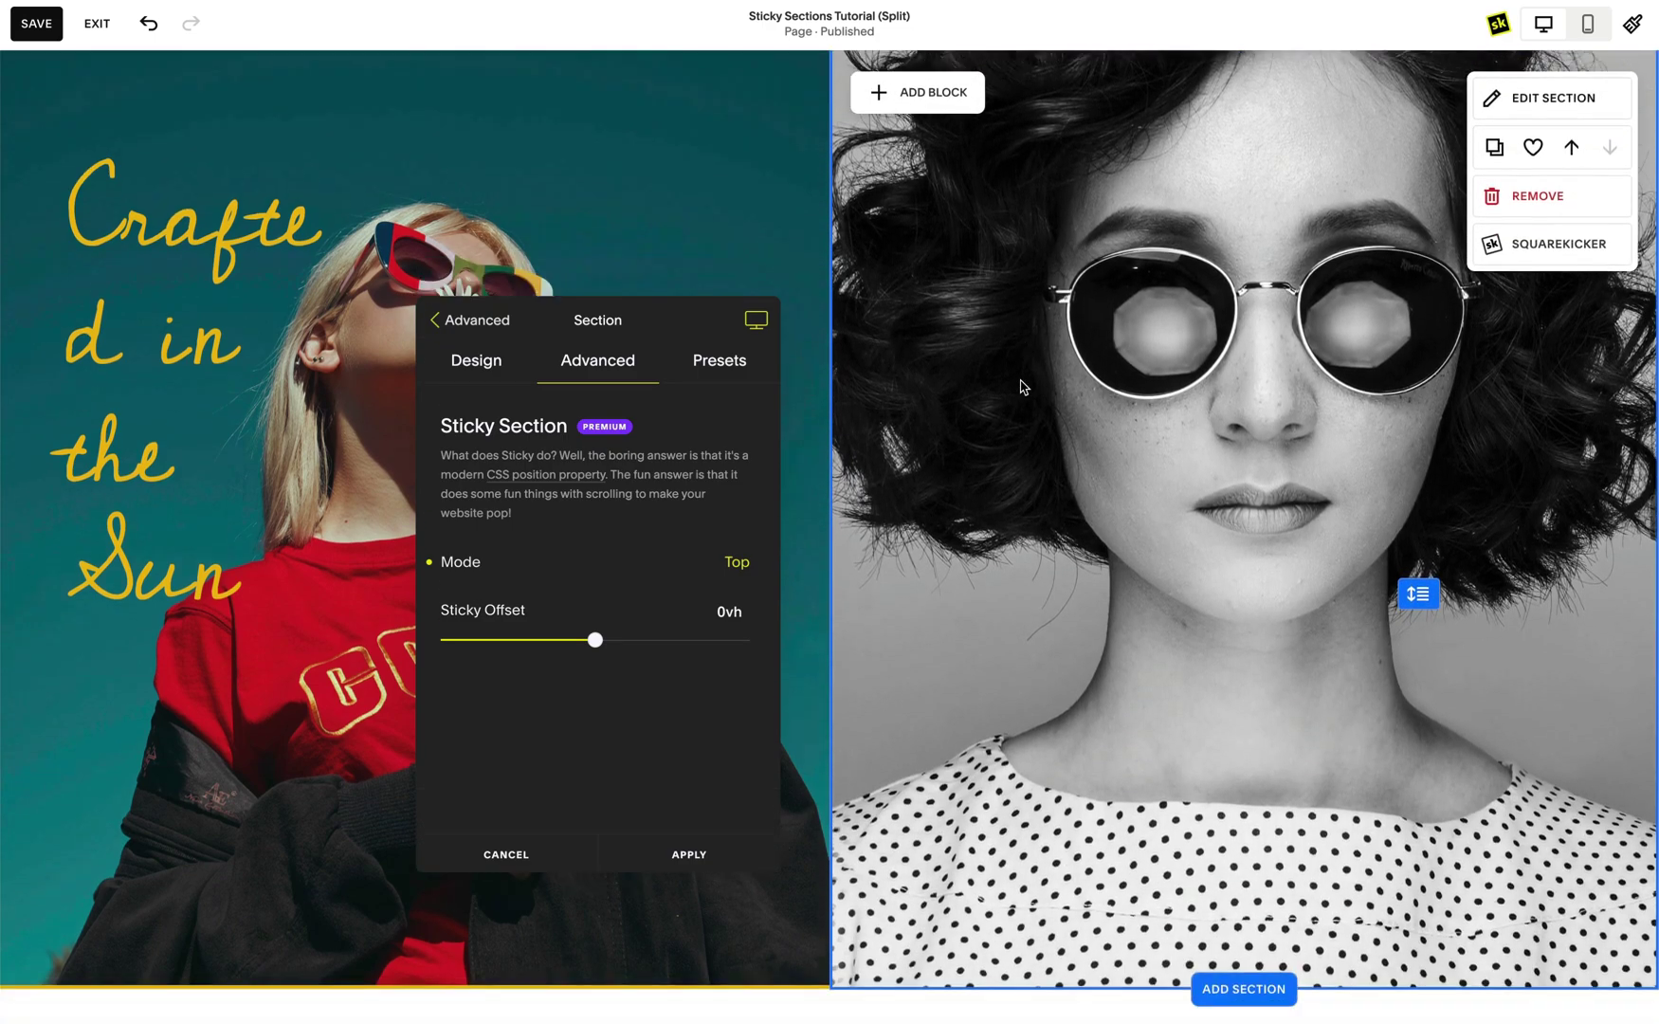
scroll(1021, 382, down, 3)
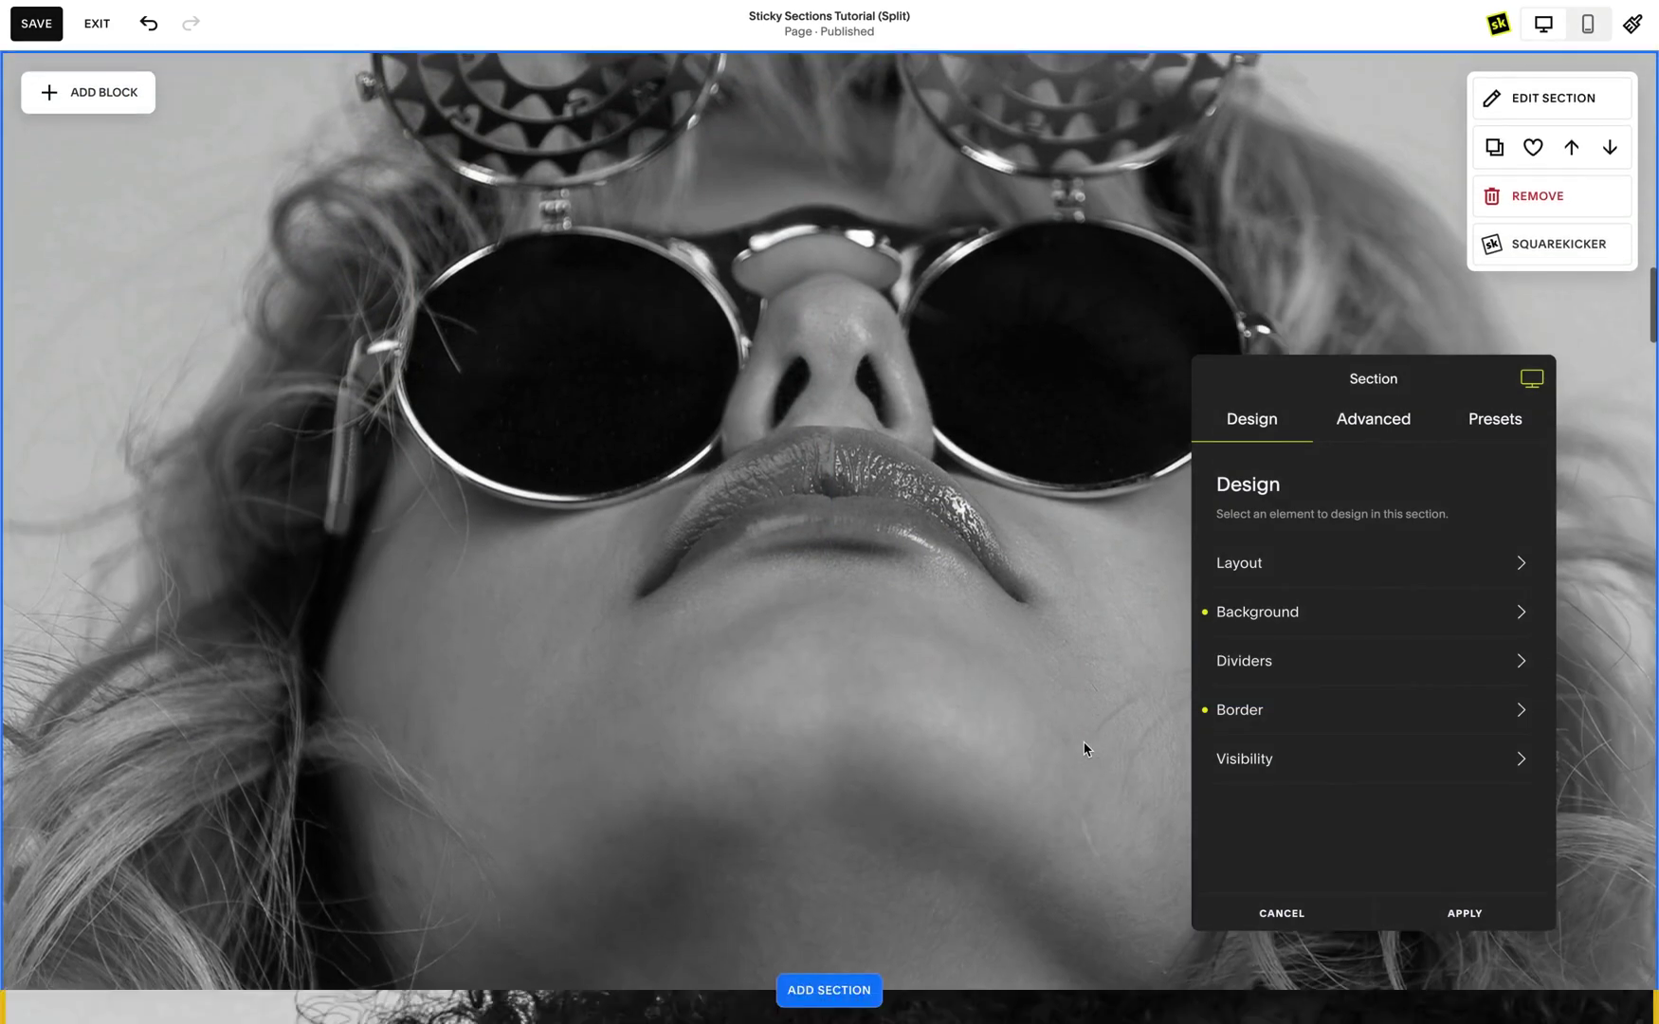
- Make the Crafted in the Sun background colour partly transparent and fade its image to 50% opacity
scroll(1085, 750, down, 4)
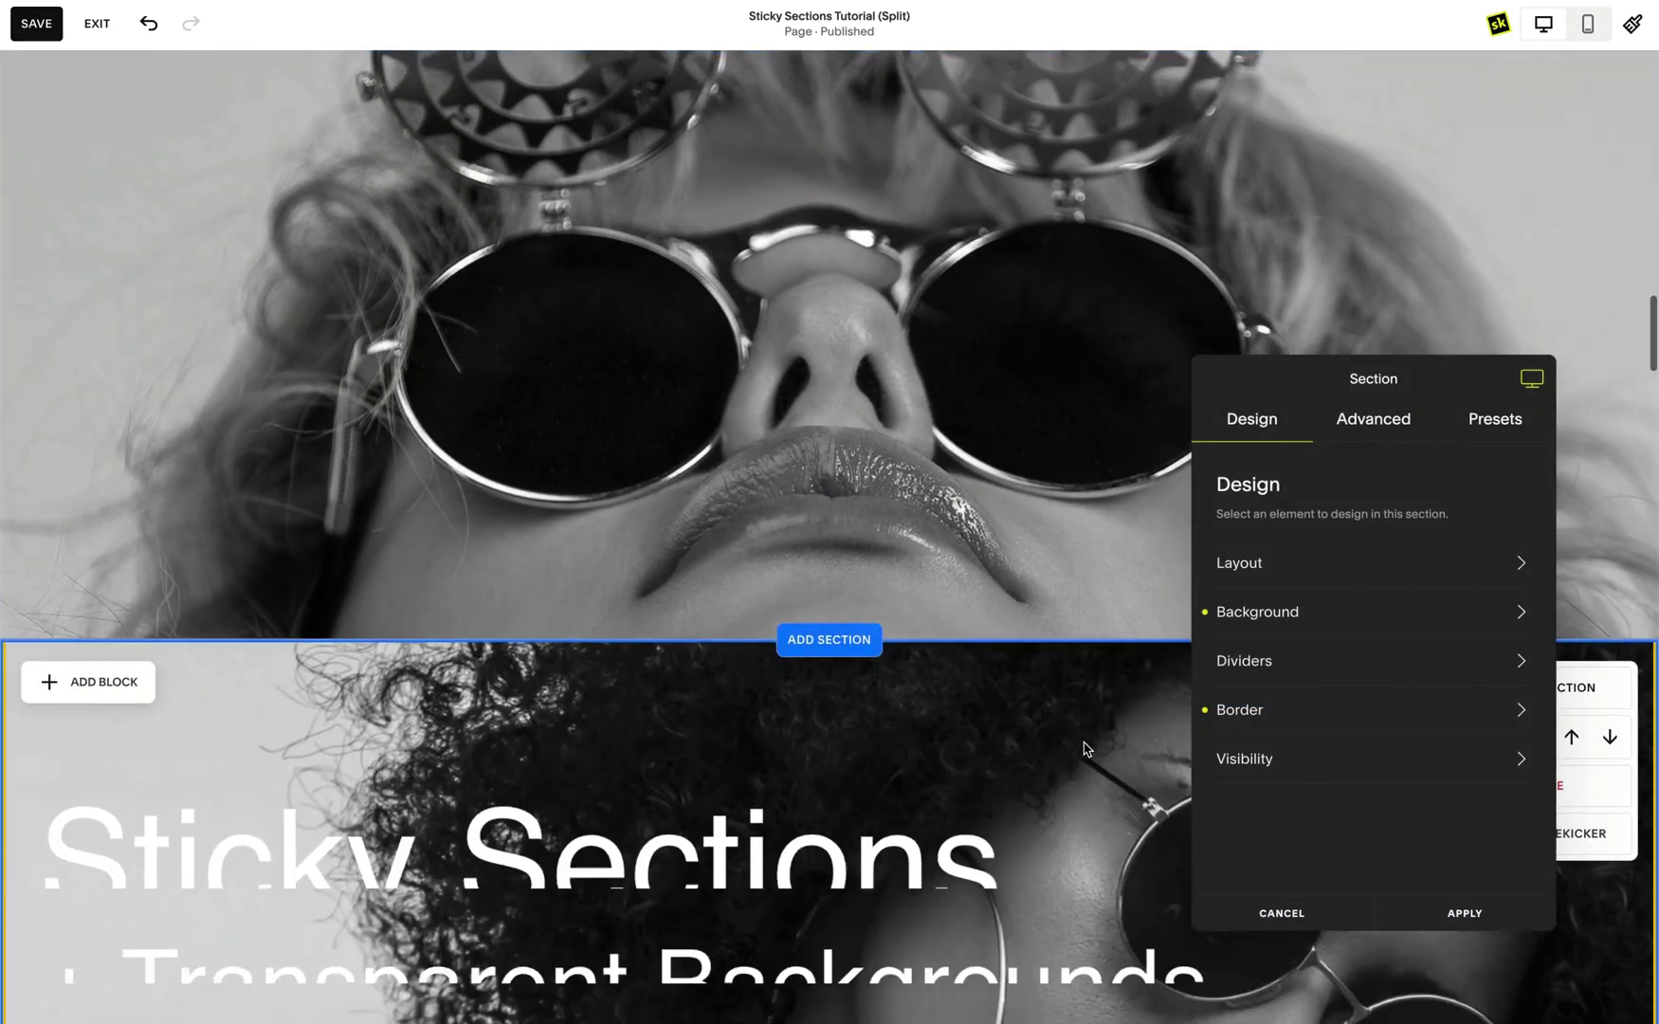
scroll(1085, 749, down, 1)
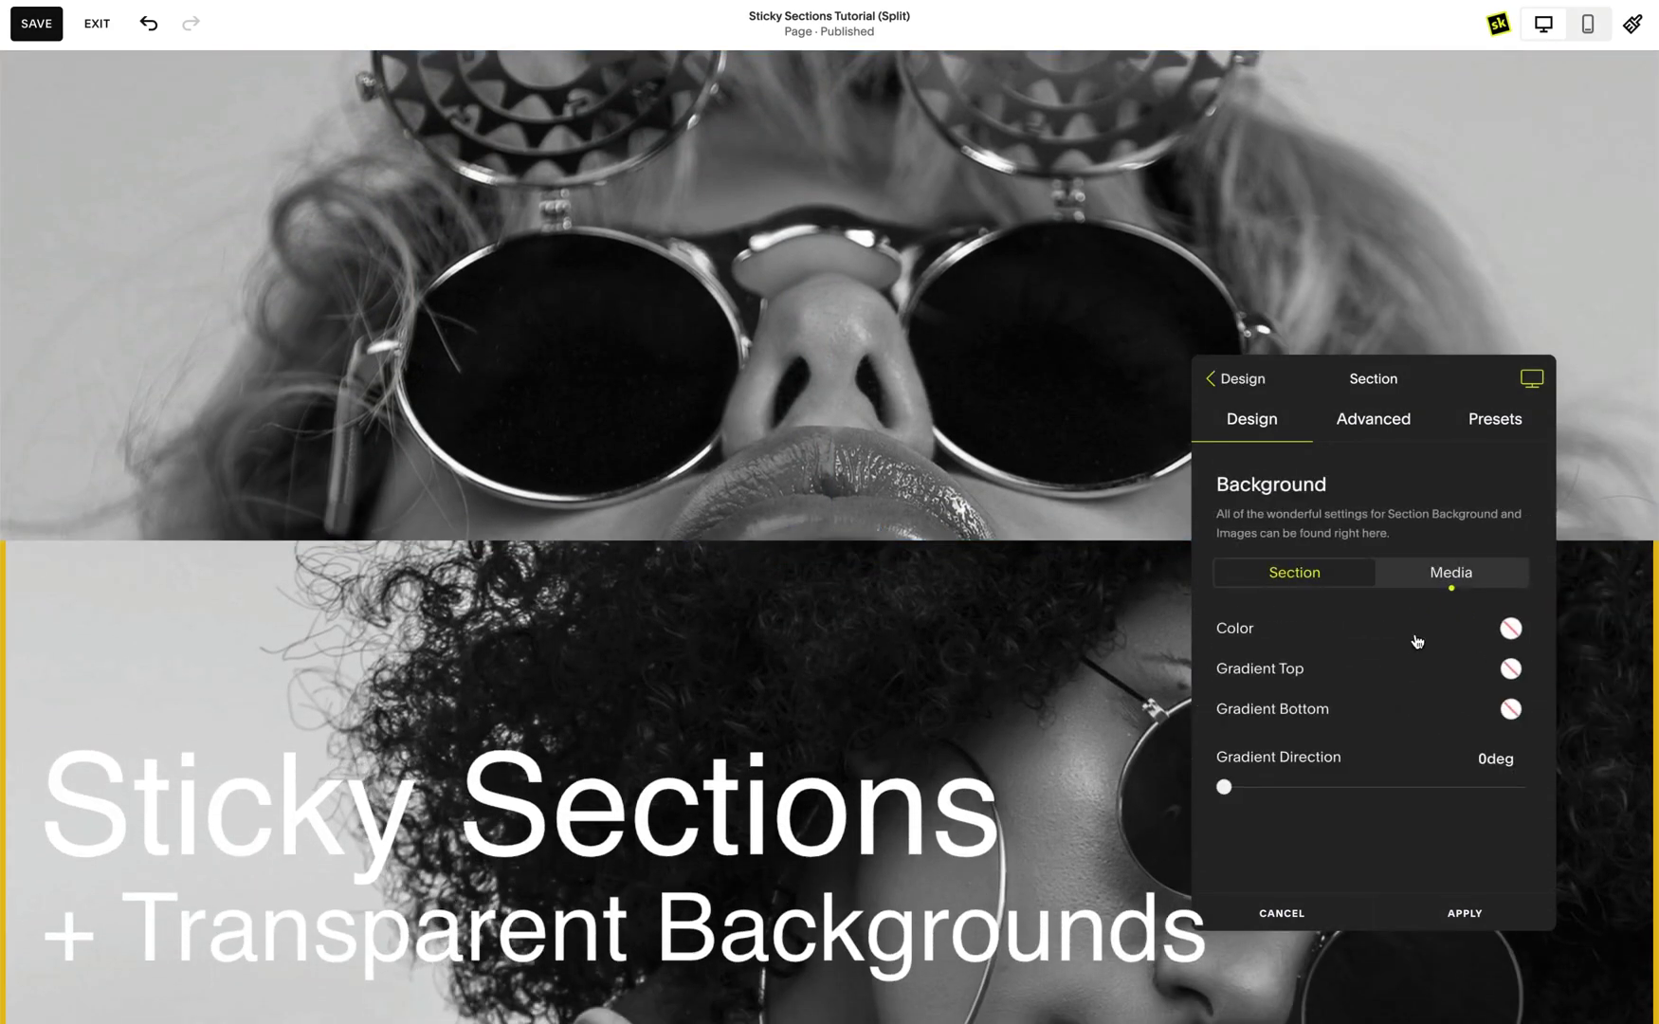
click(1510, 630)
drag(1428, 812, 1333, 805)
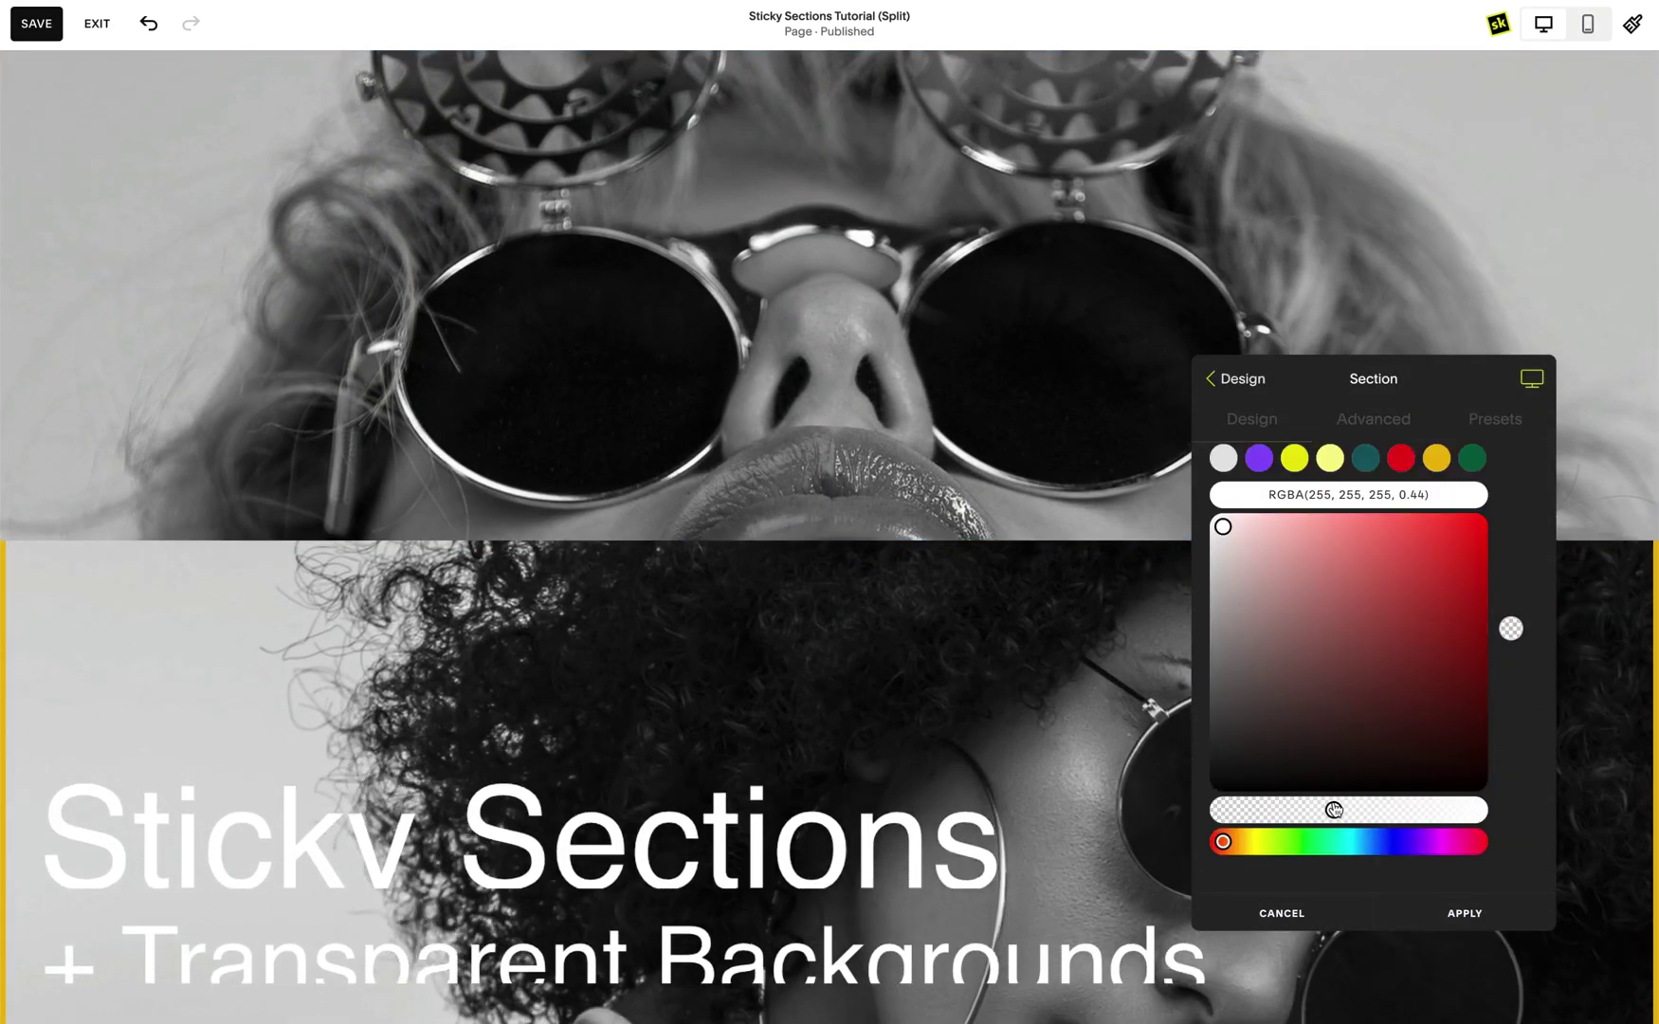
click(1527, 588)
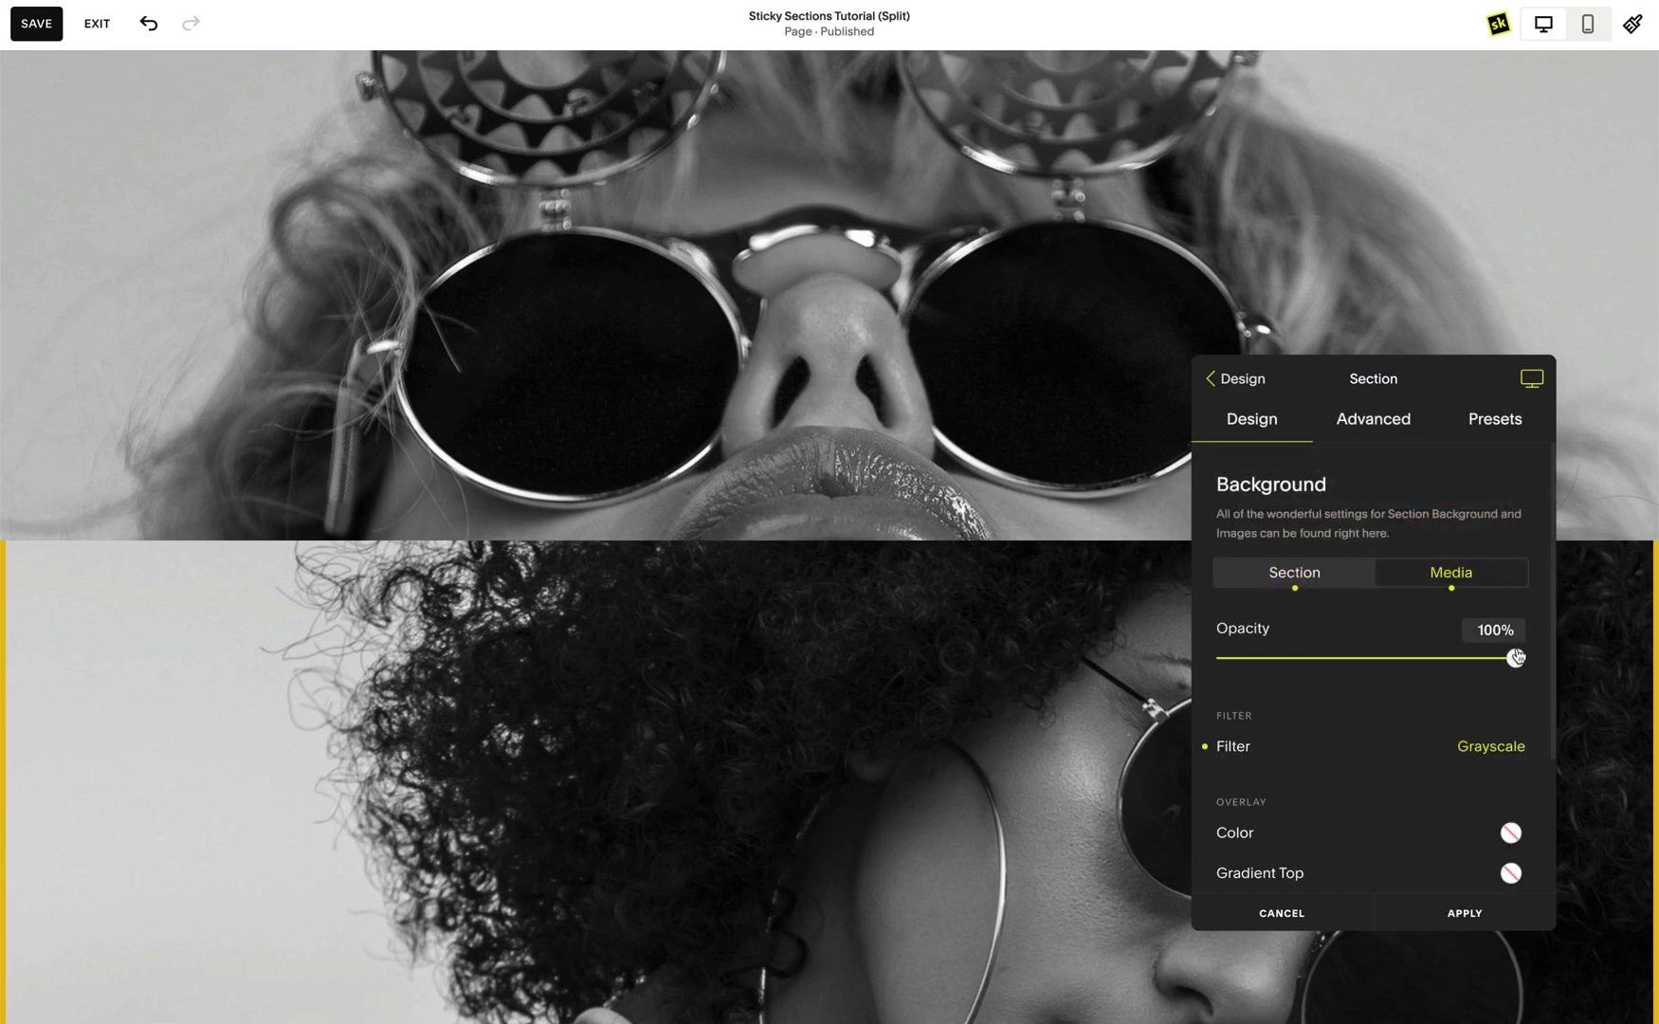
drag(1516, 657, 1365, 661)
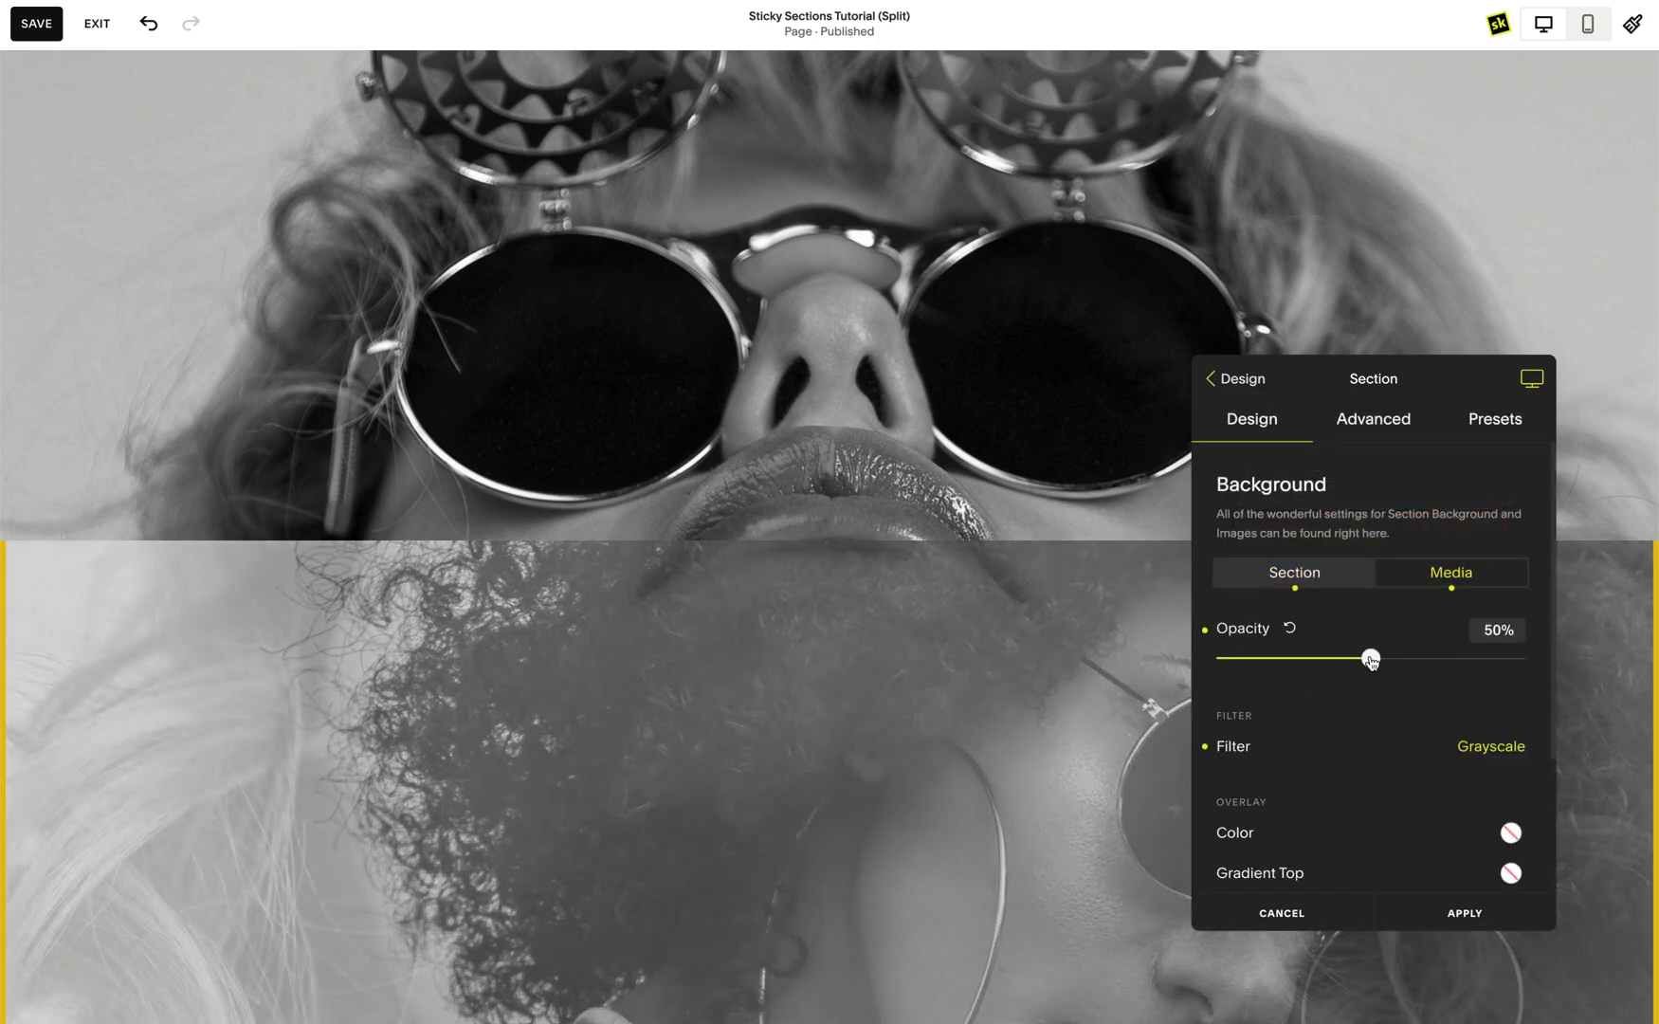
- Make the Crafted in the Sun section's background colour fully transparent
scroll(1074, 665, down, 5)
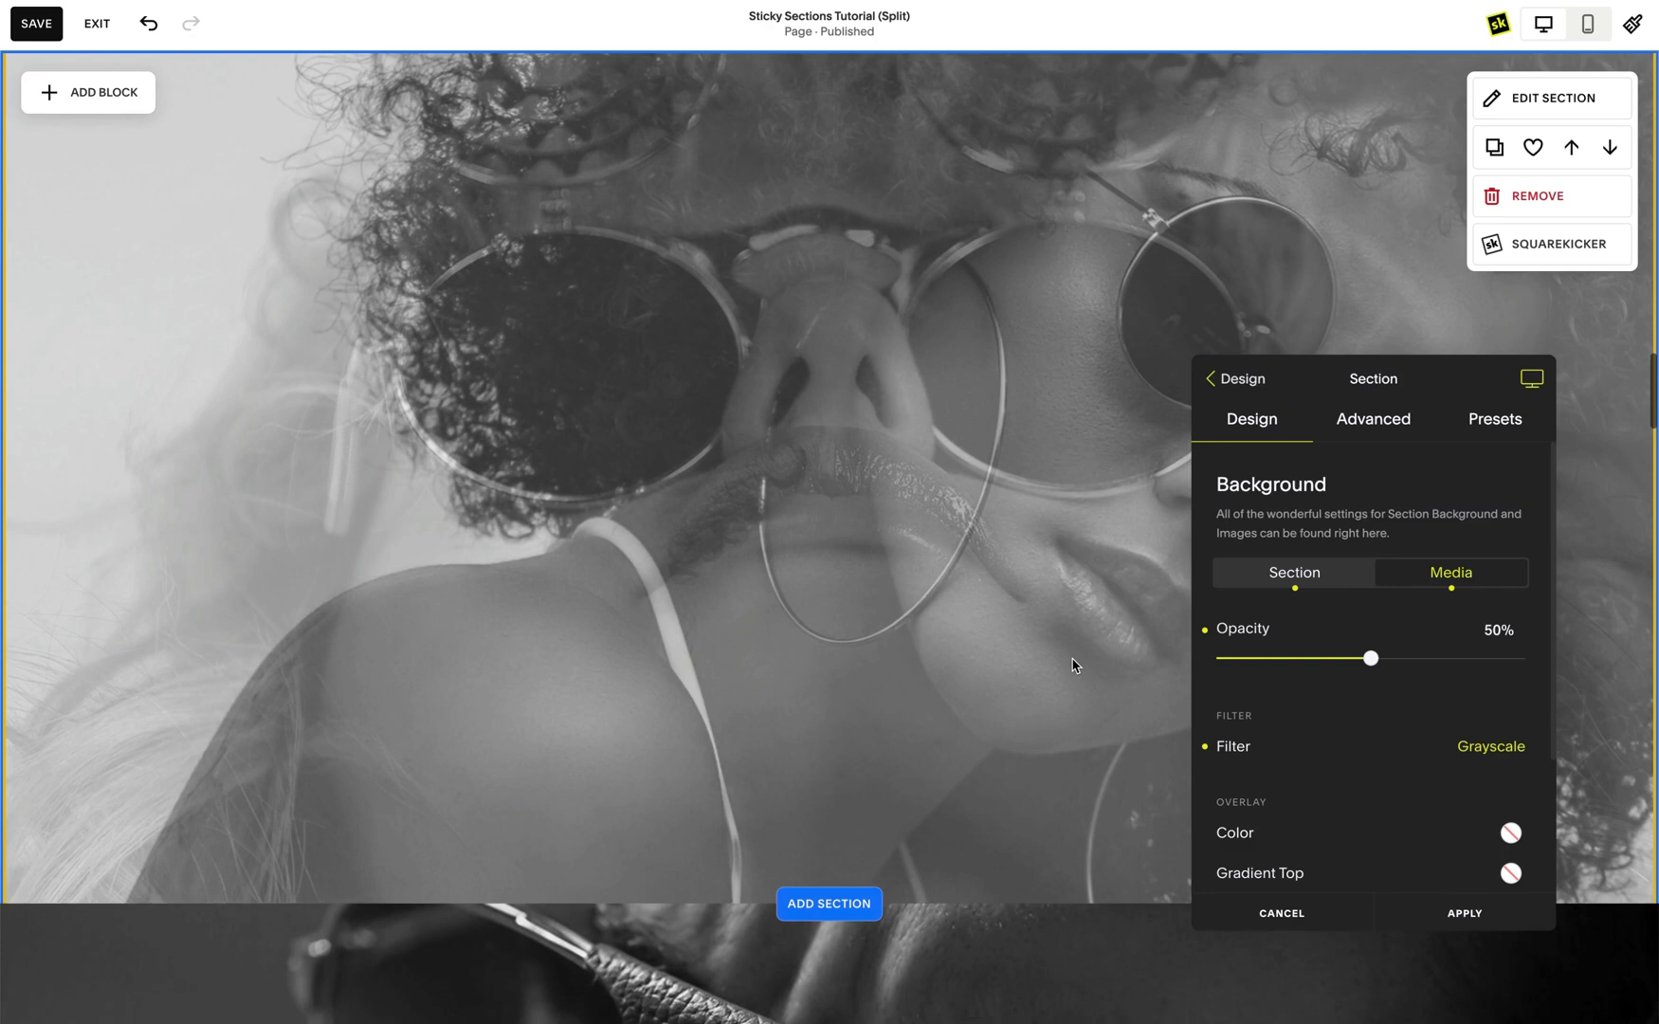
scroll(1074, 665, down, 2)
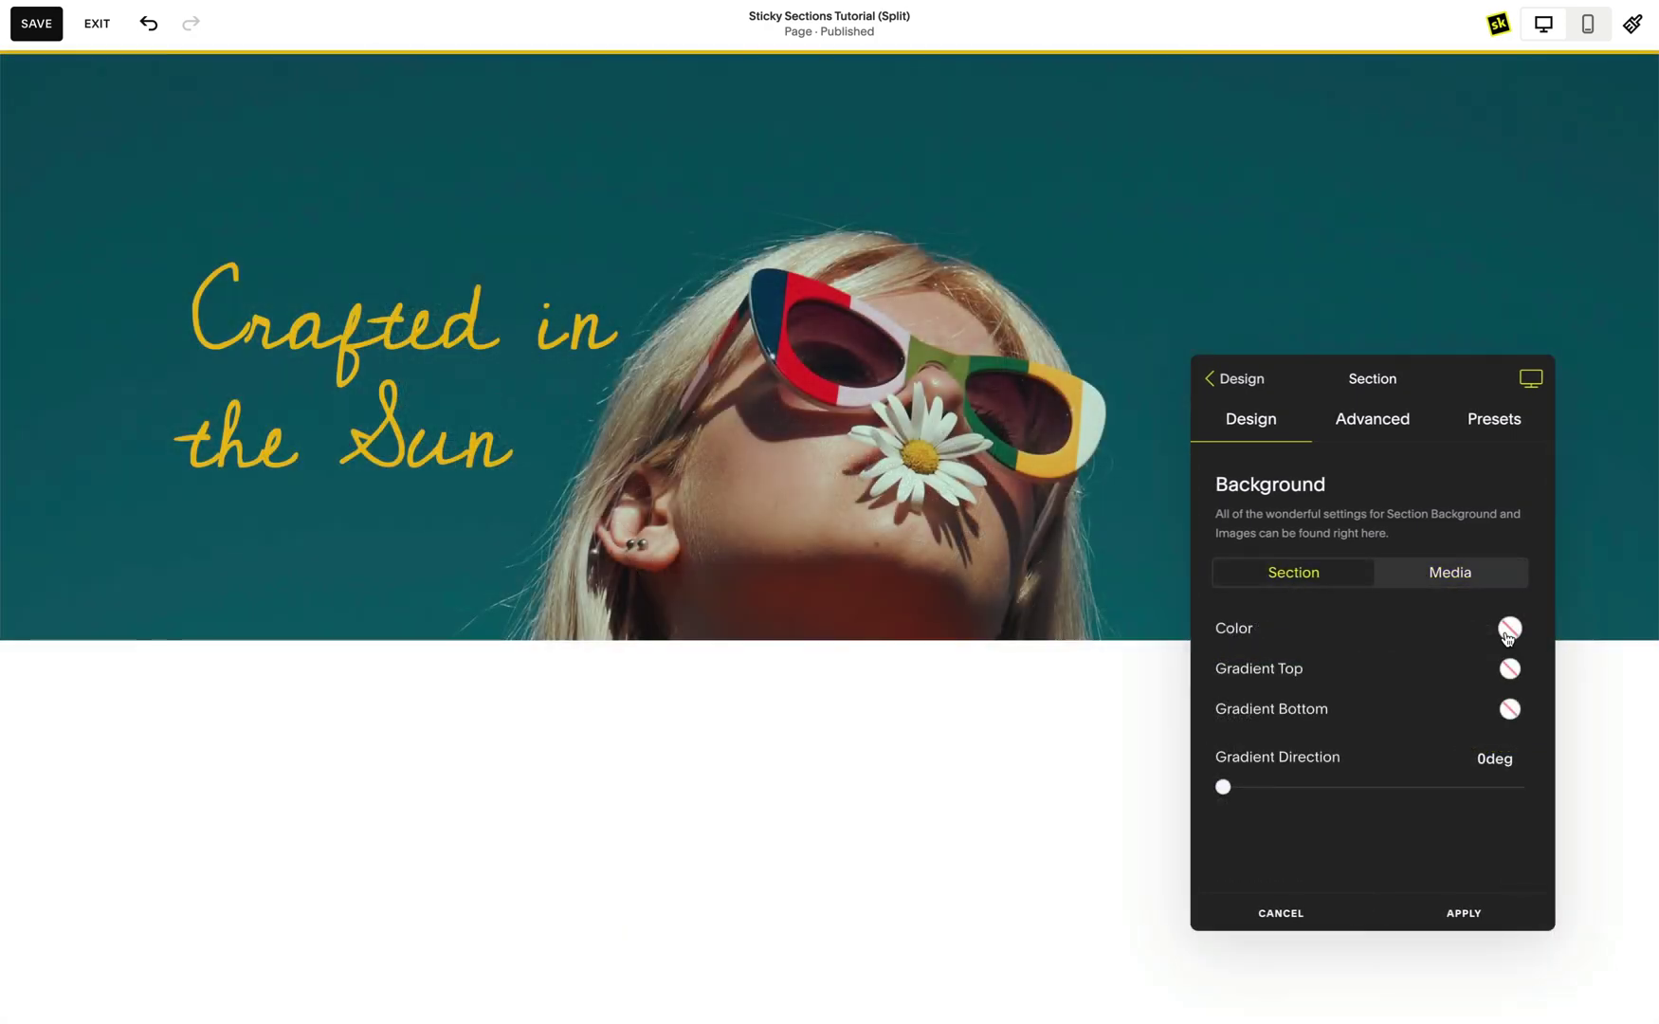
click(1510, 628)
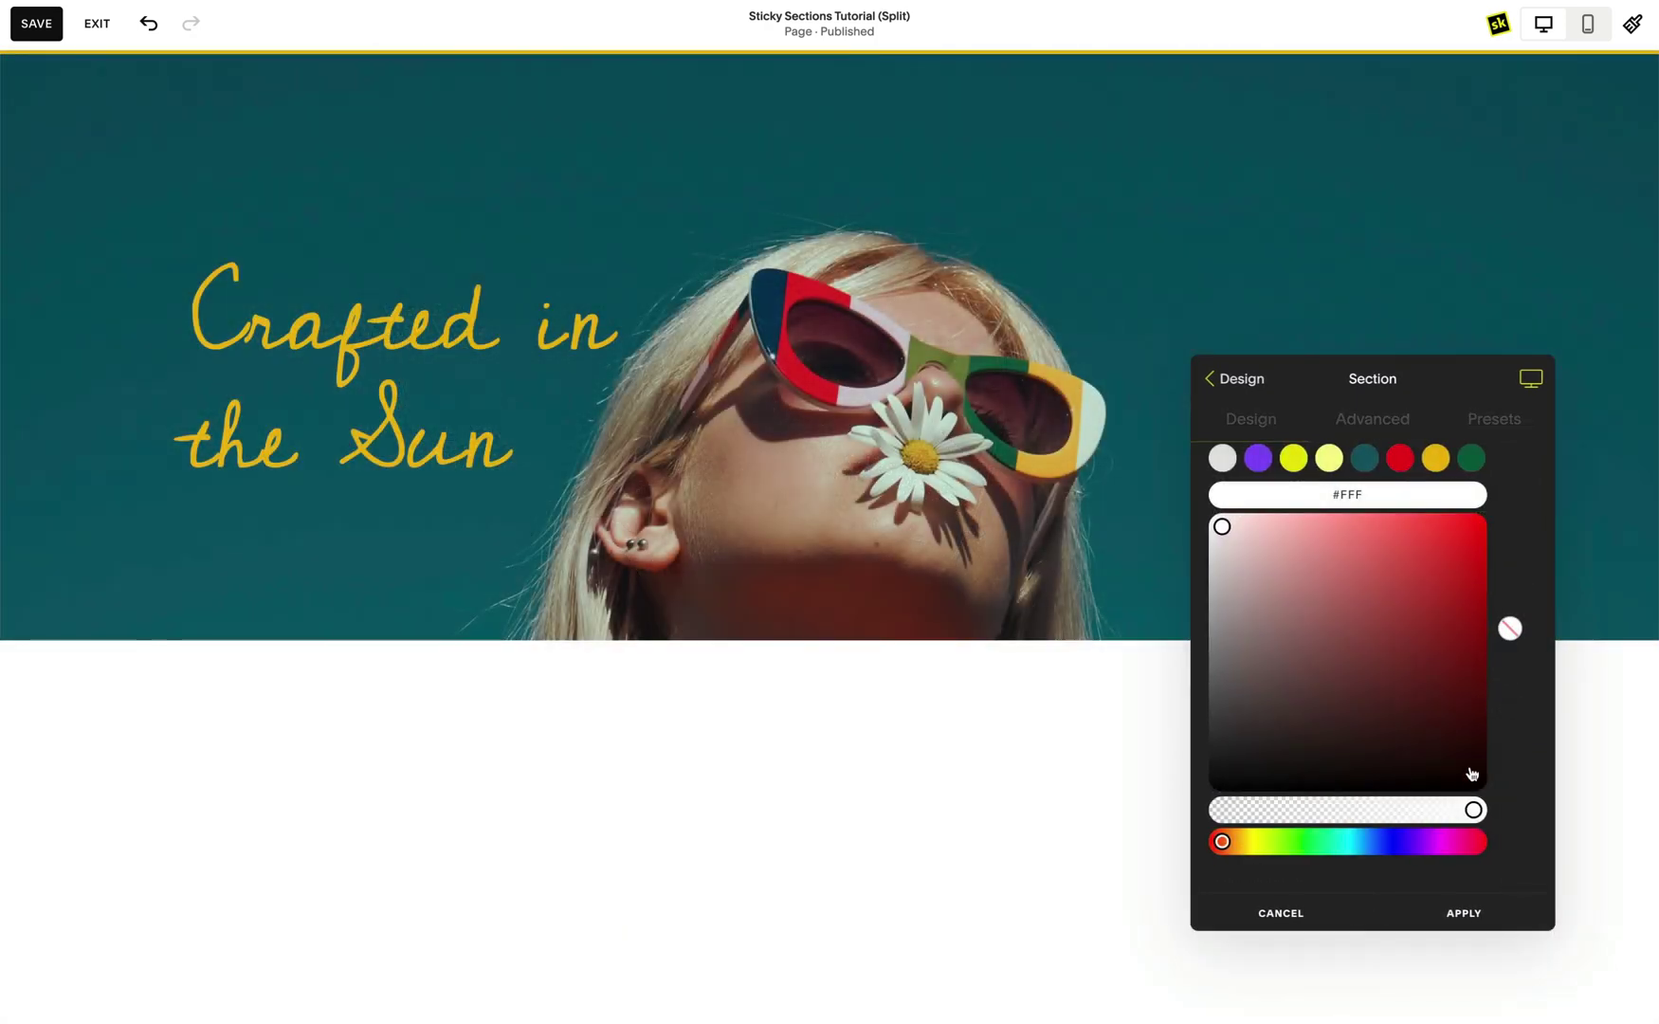
drag(1471, 812, 1222, 812)
click(1517, 735)
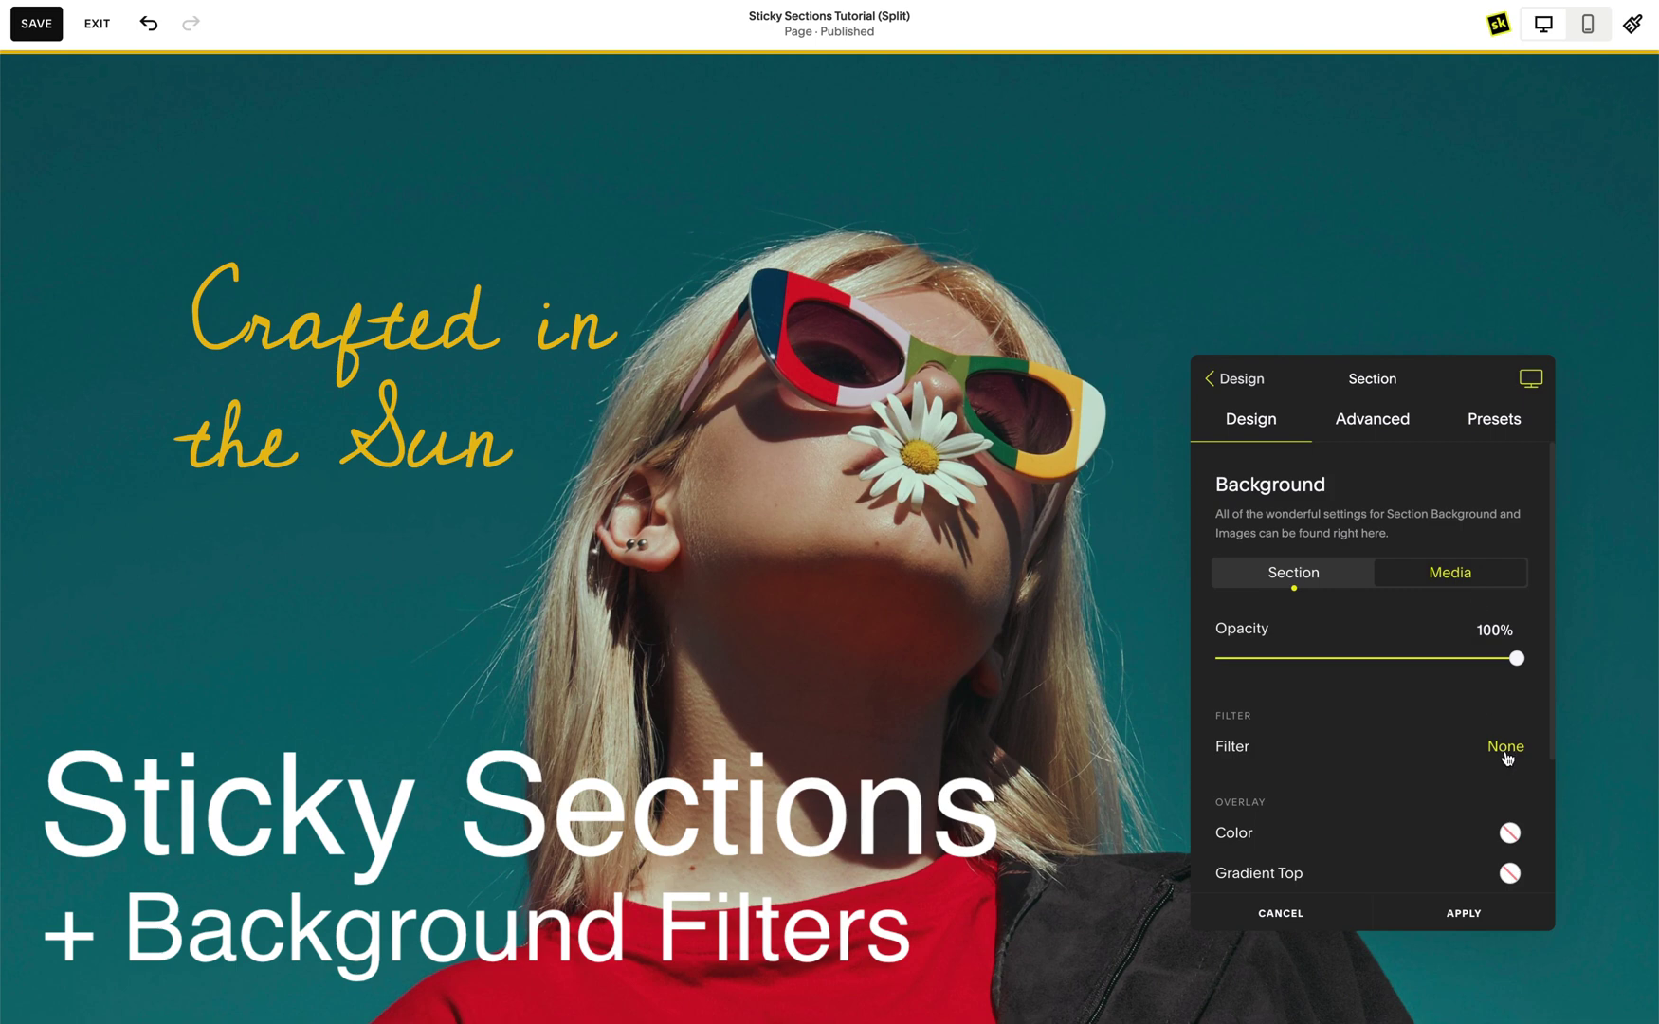
- Try the Invert filter on the background image, then switch it to a 10px Blur
scroll(1102, 764, down, 3)
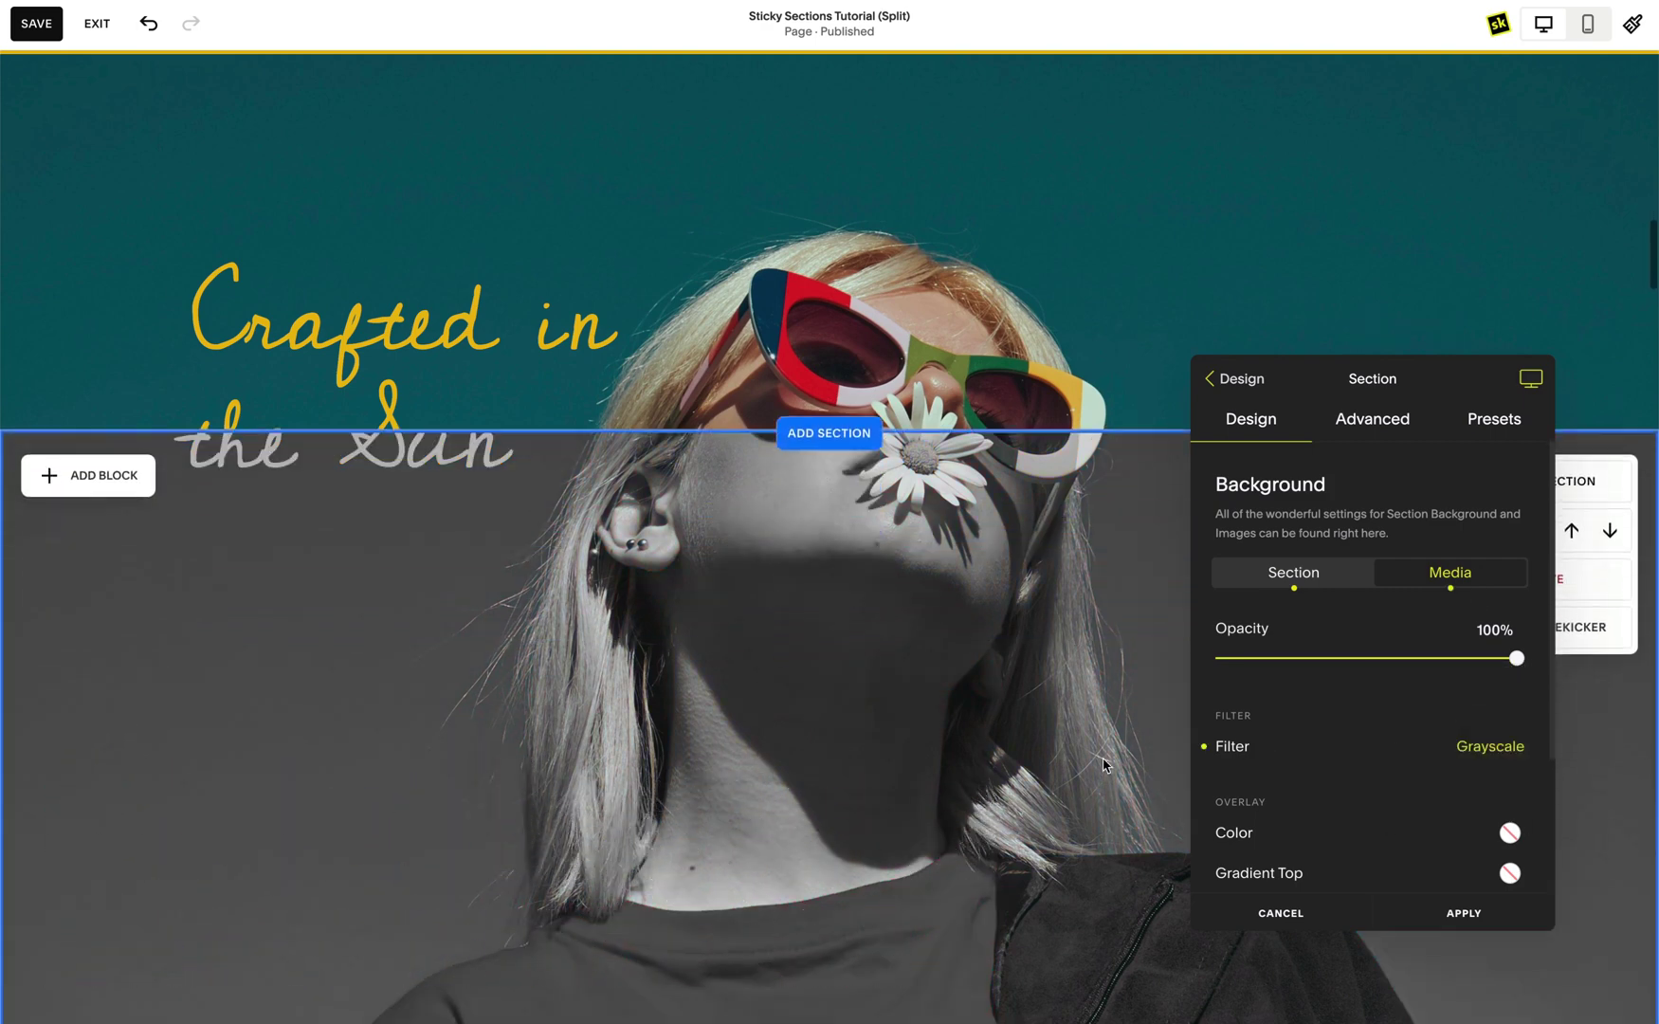
scroll(1103, 764, up, 2)
scroll(1103, 764, up, 1)
click(1457, 749)
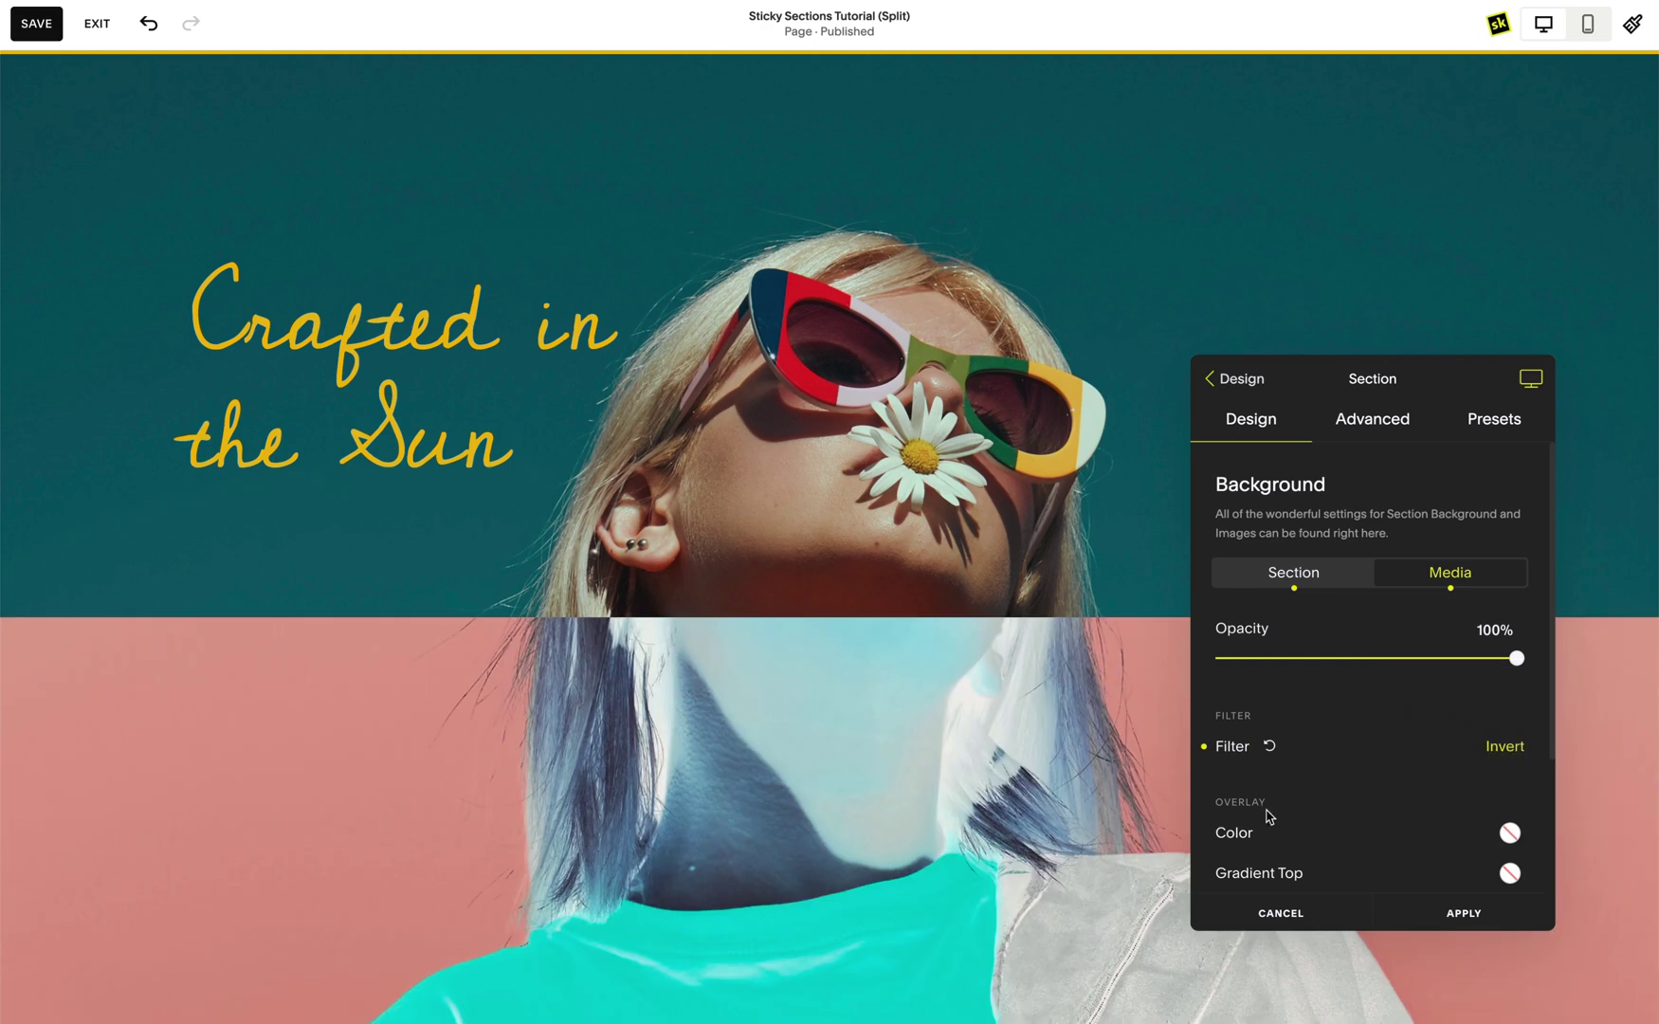
scroll(1043, 874, down, 3)
scroll(1042, 875, up, 1)
scroll(1042, 874, up, 3)
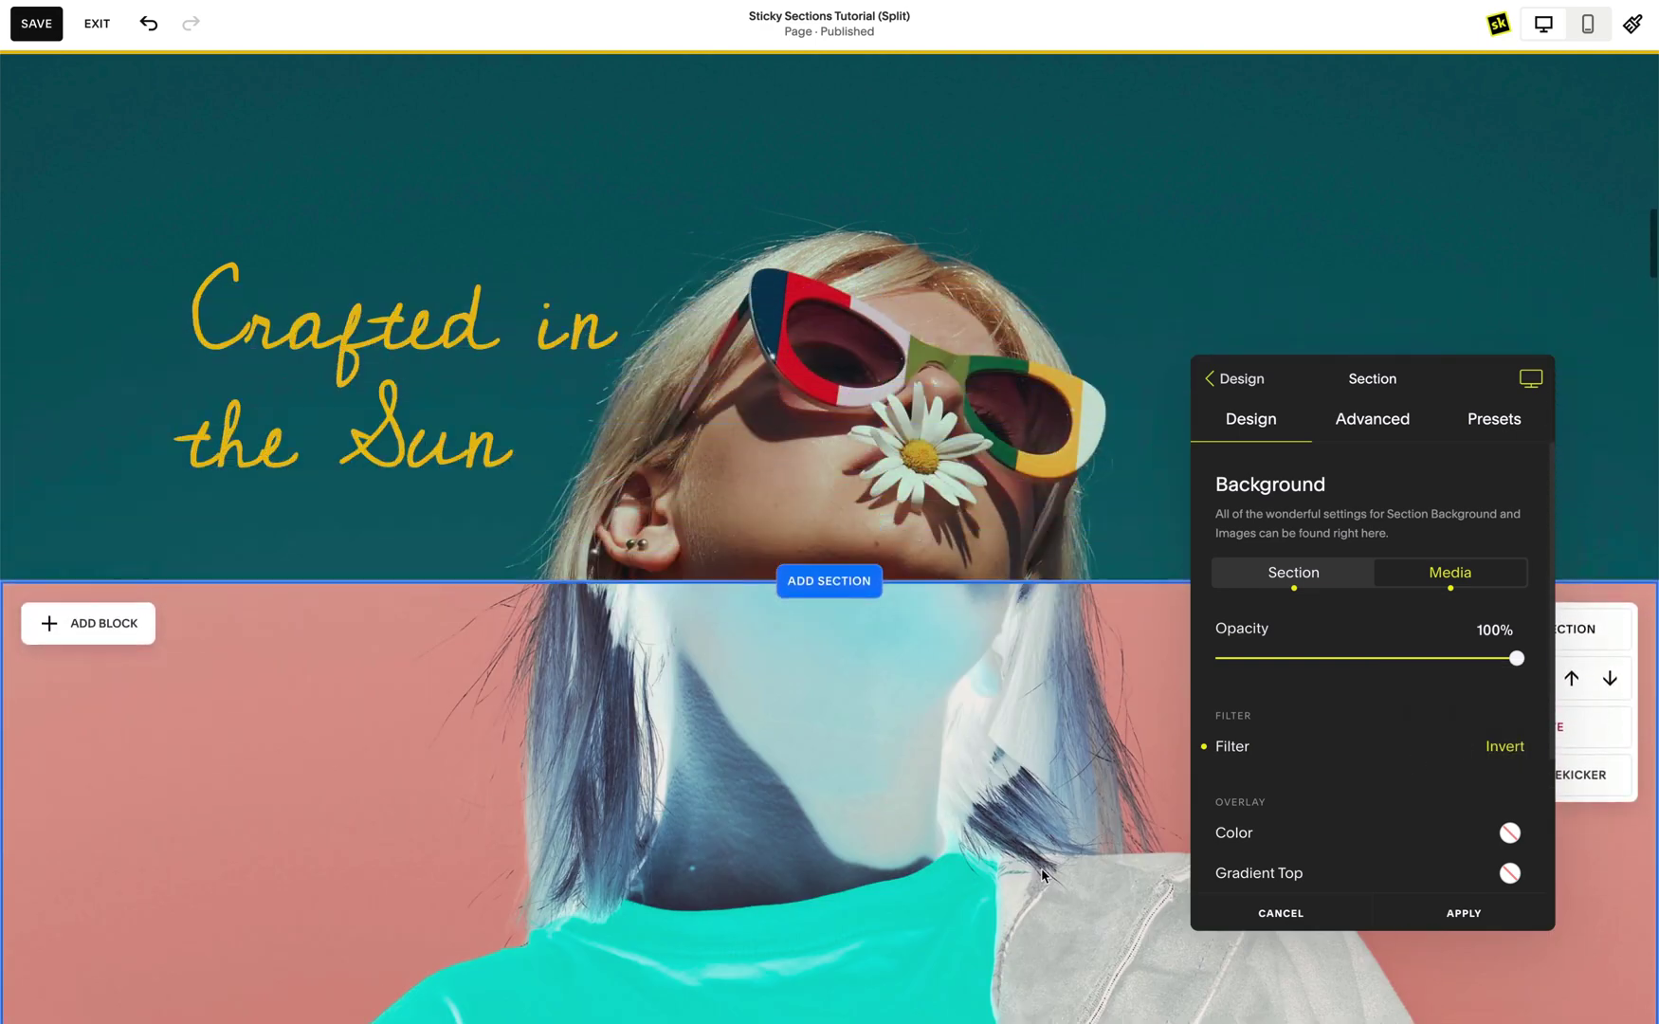
click(1449, 792)
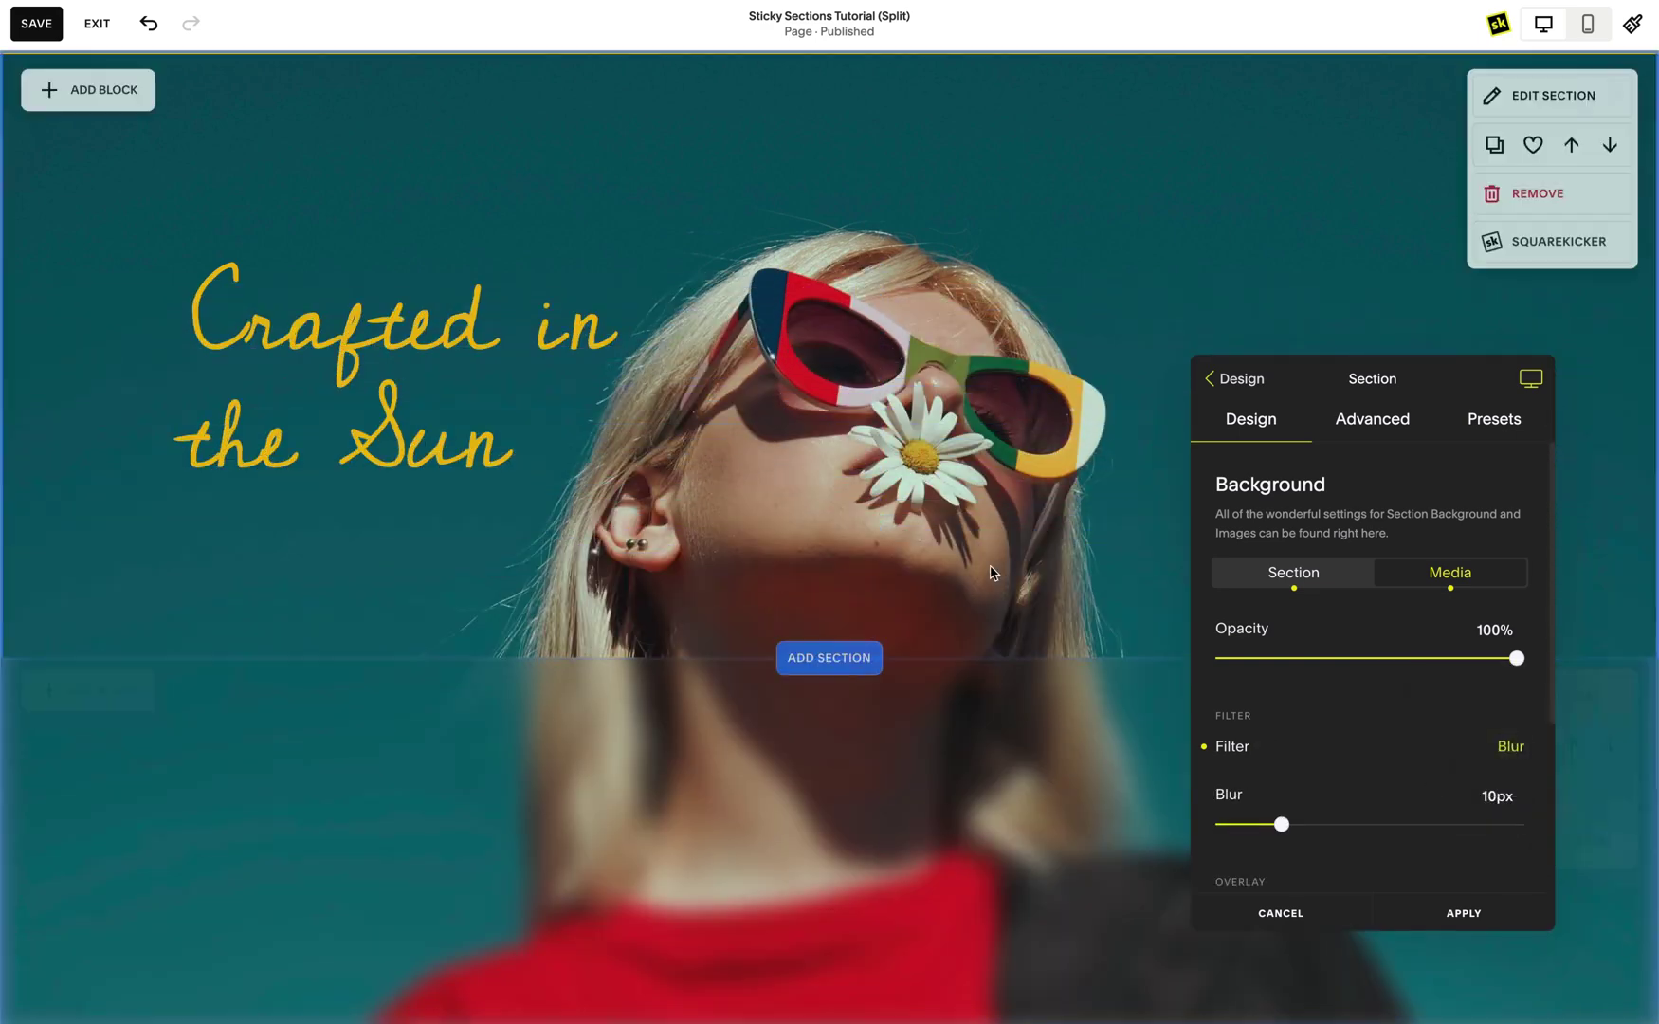
scroll(992, 571, down, 4)
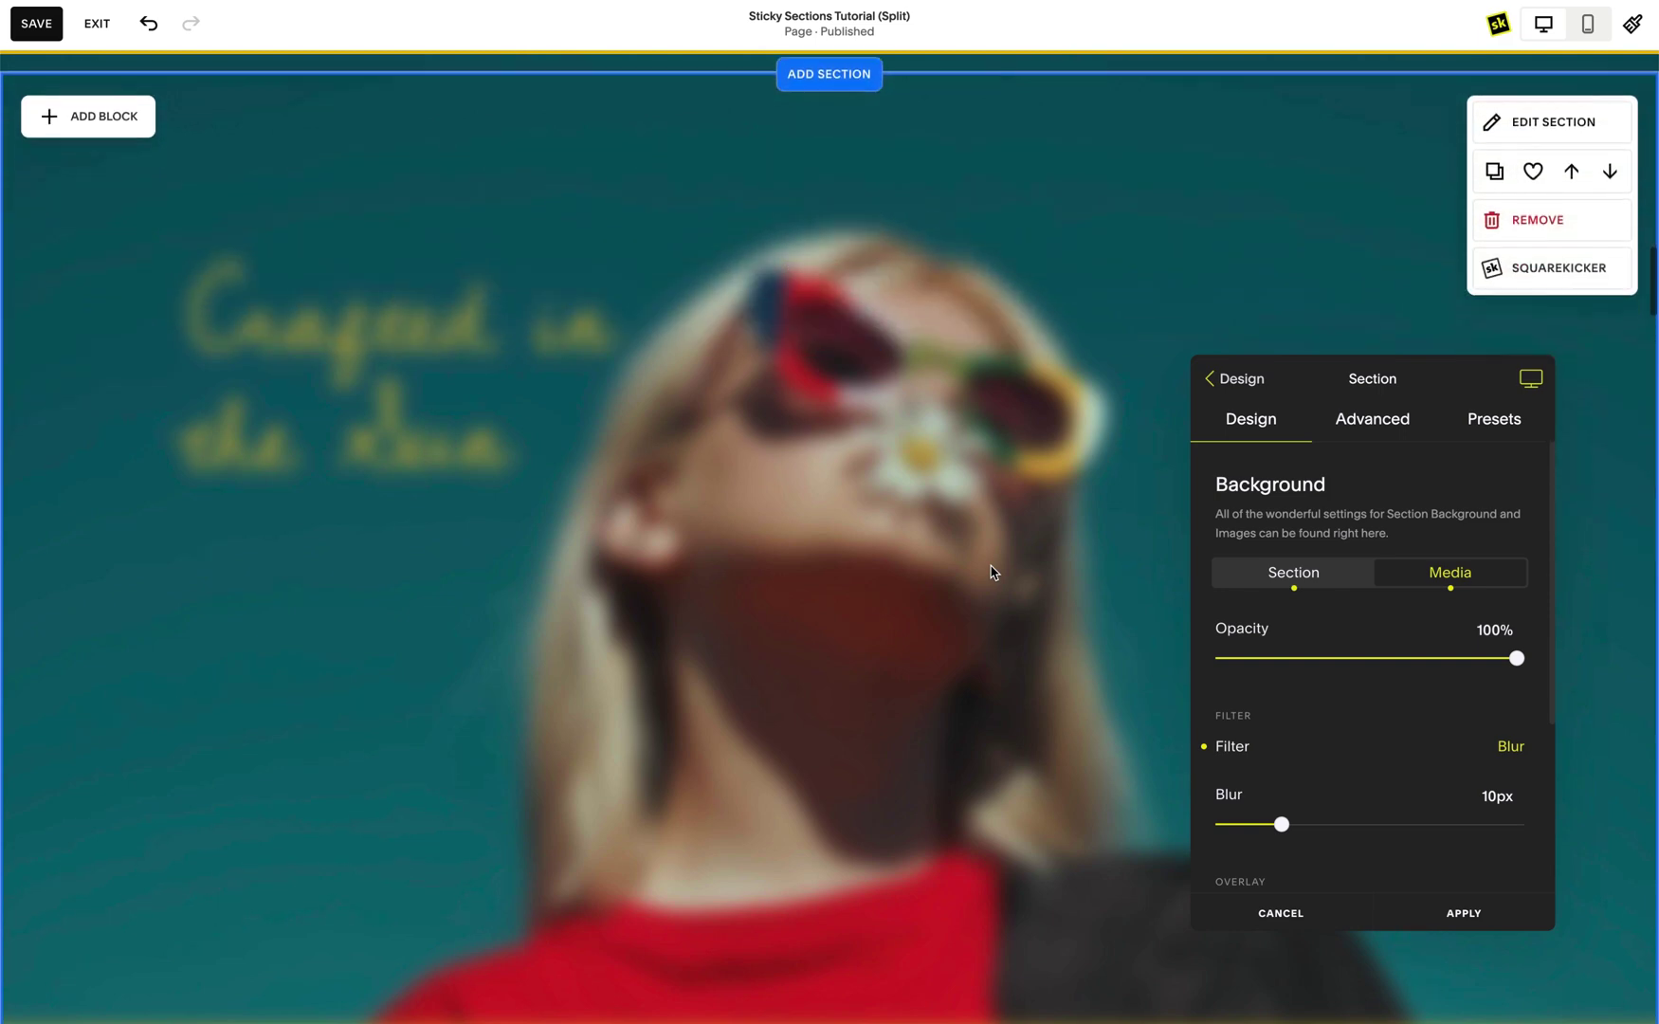
scroll(992, 571, up, 8)
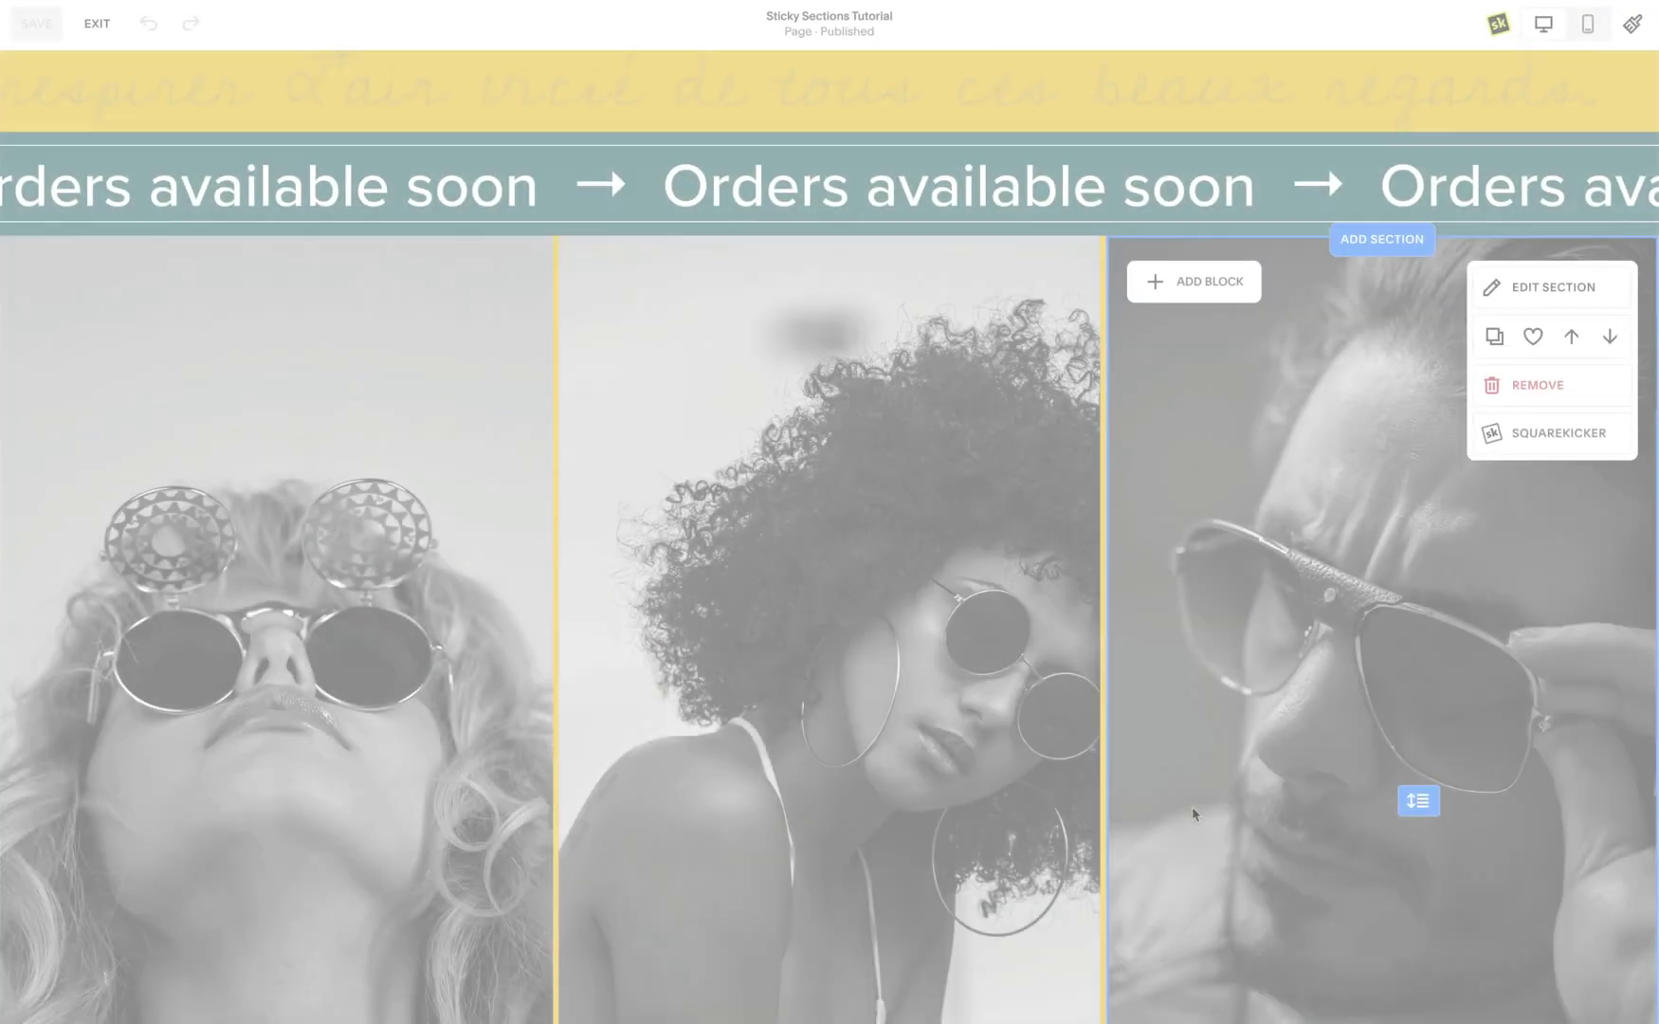
- Scroll through the split-screen thirds page to check its sticky columns
scroll(1193, 808, down, 2)
scroll(1193, 814, down, 5)
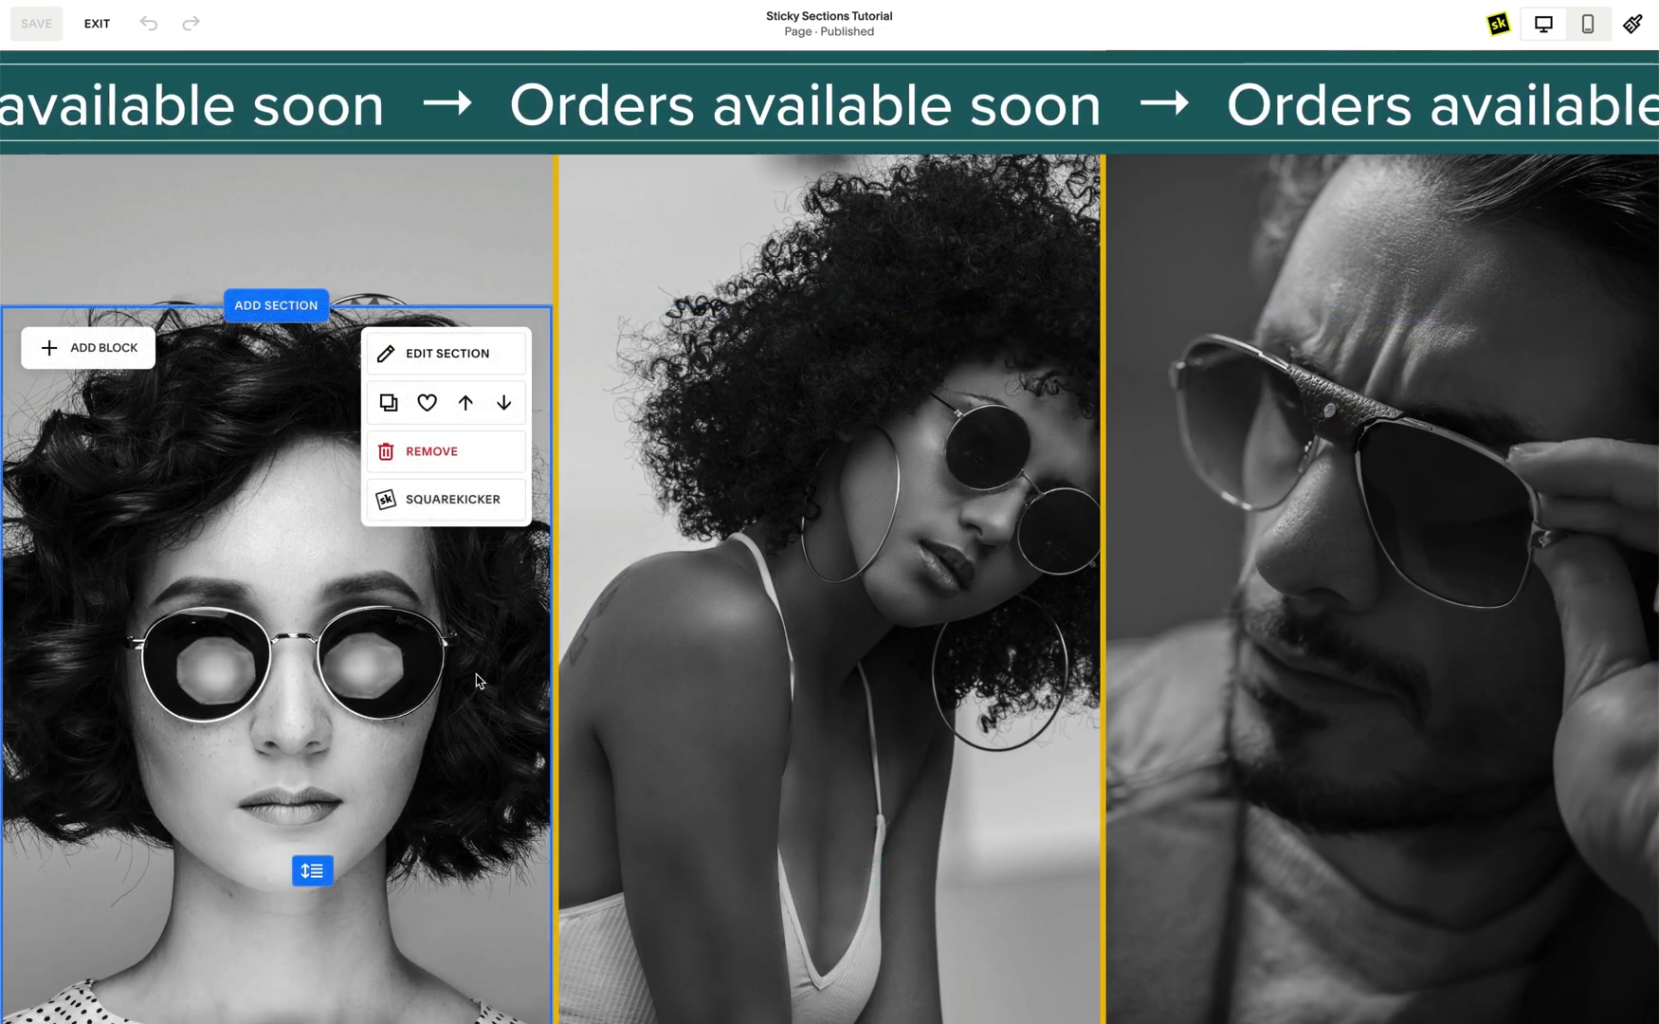
scroll(477, 681, down, 3)
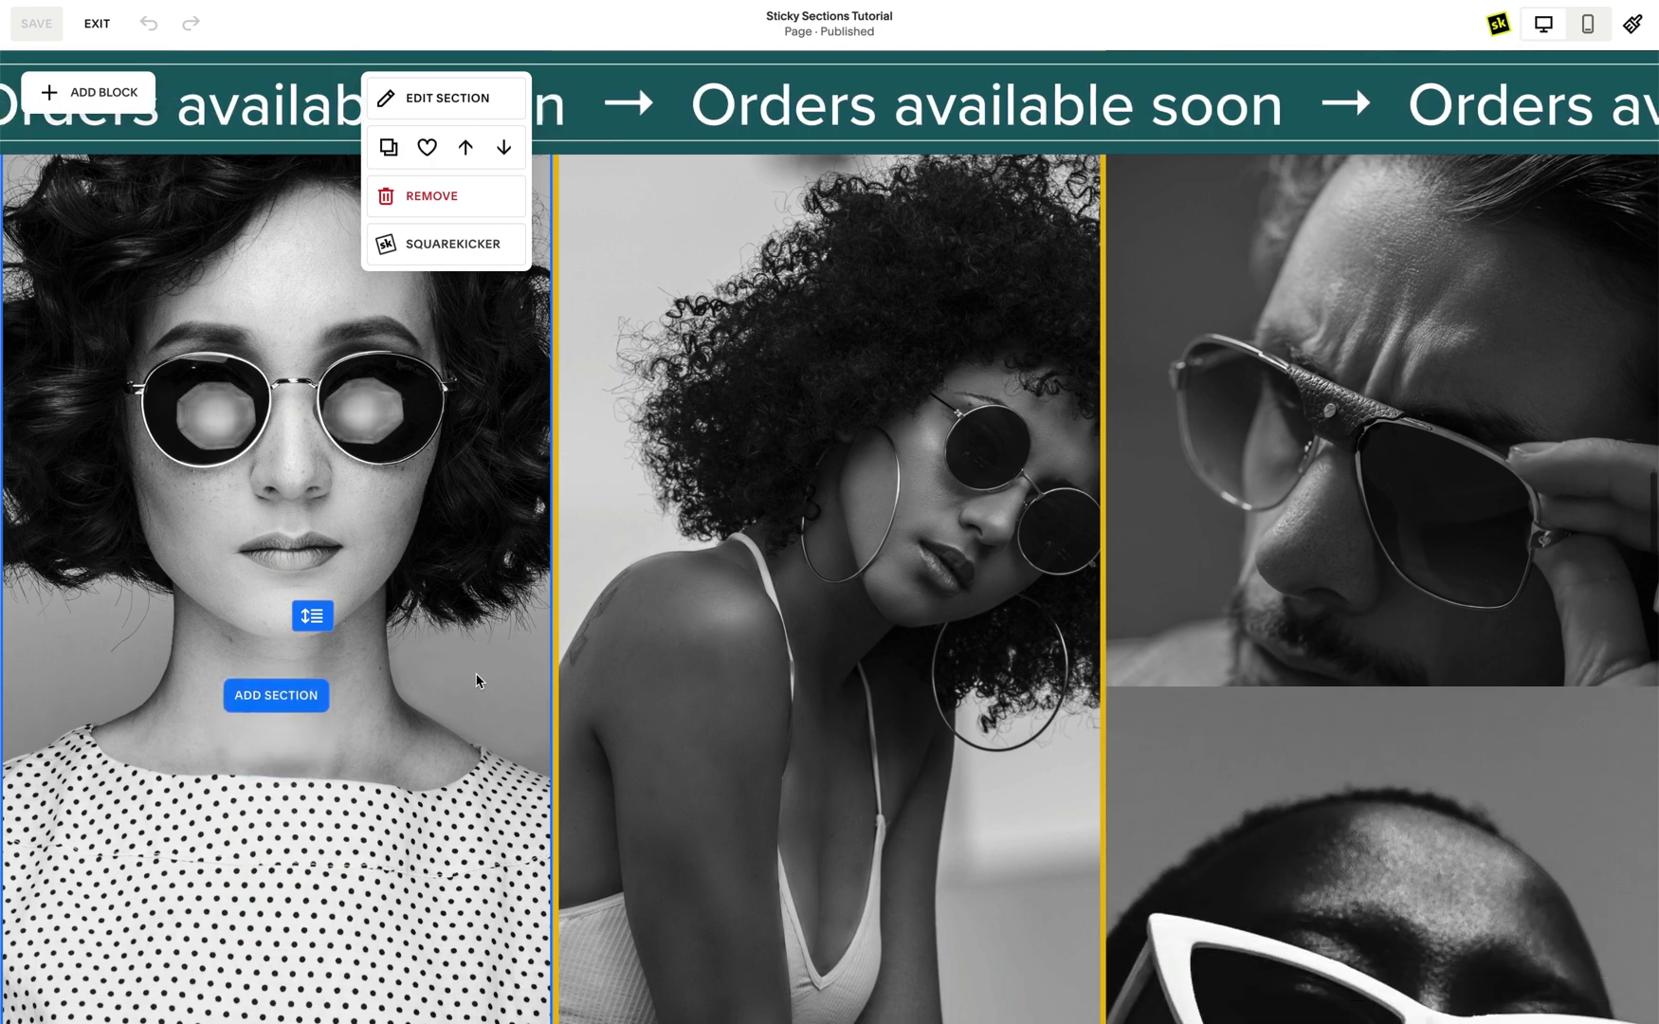
scroll(477, 681, down, 5)
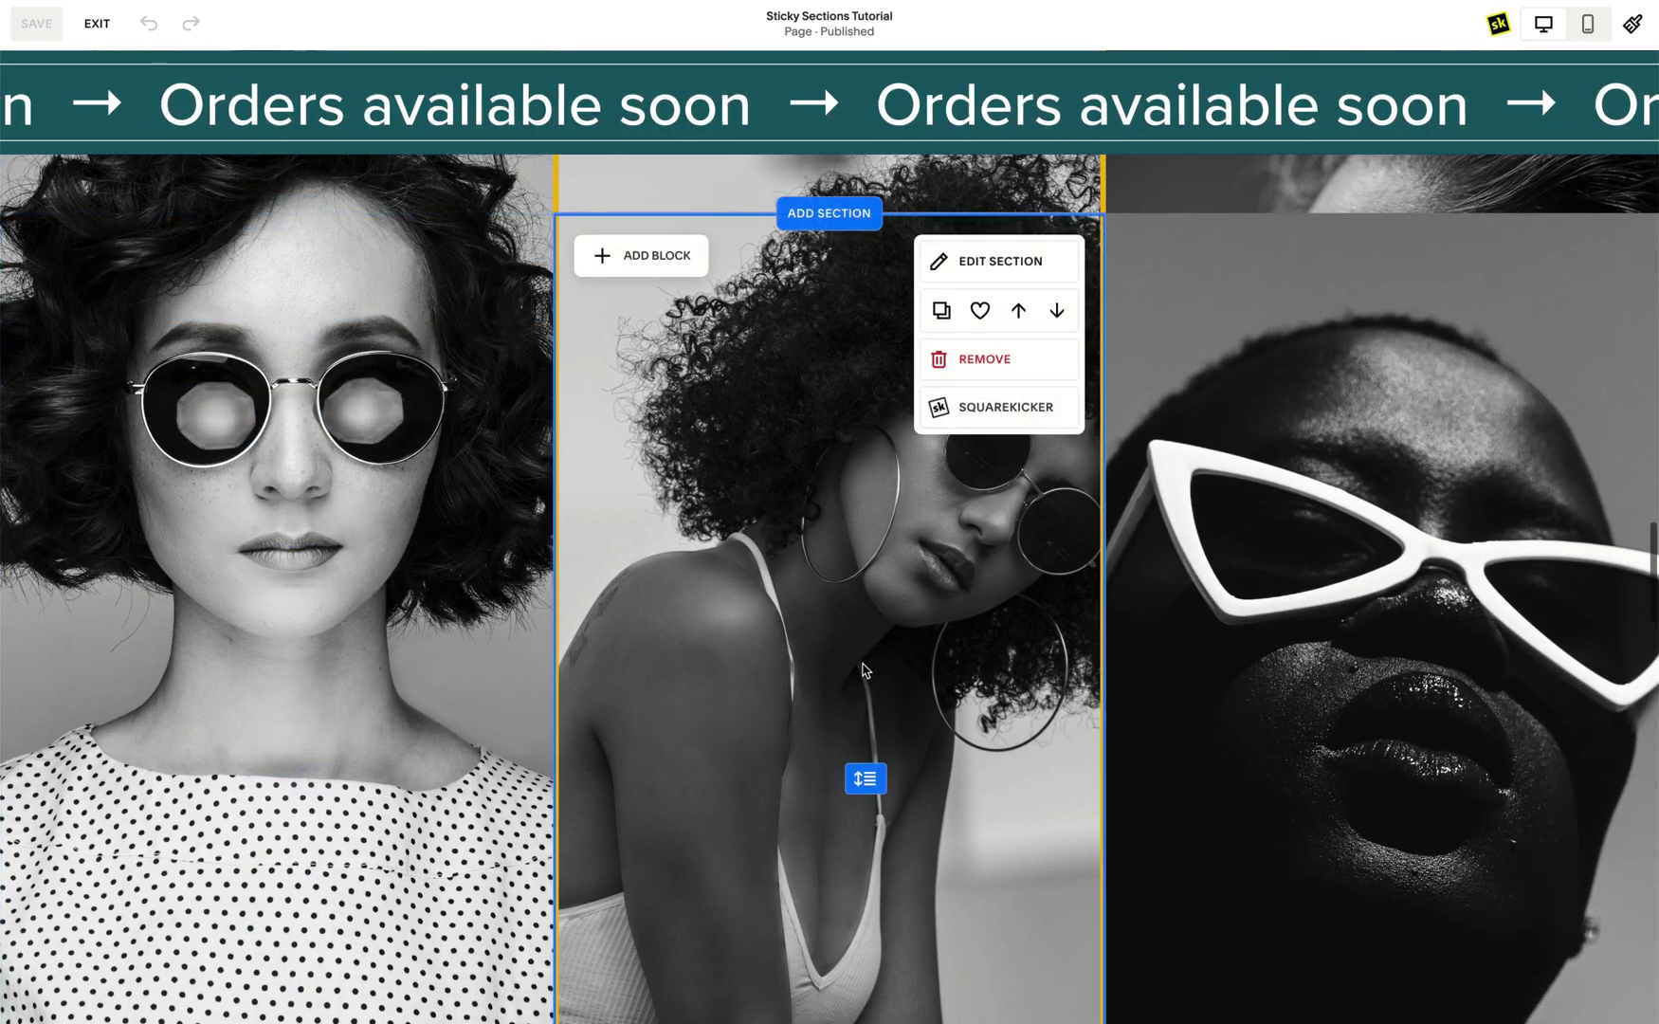
scroll(1303, 693, down, 2)
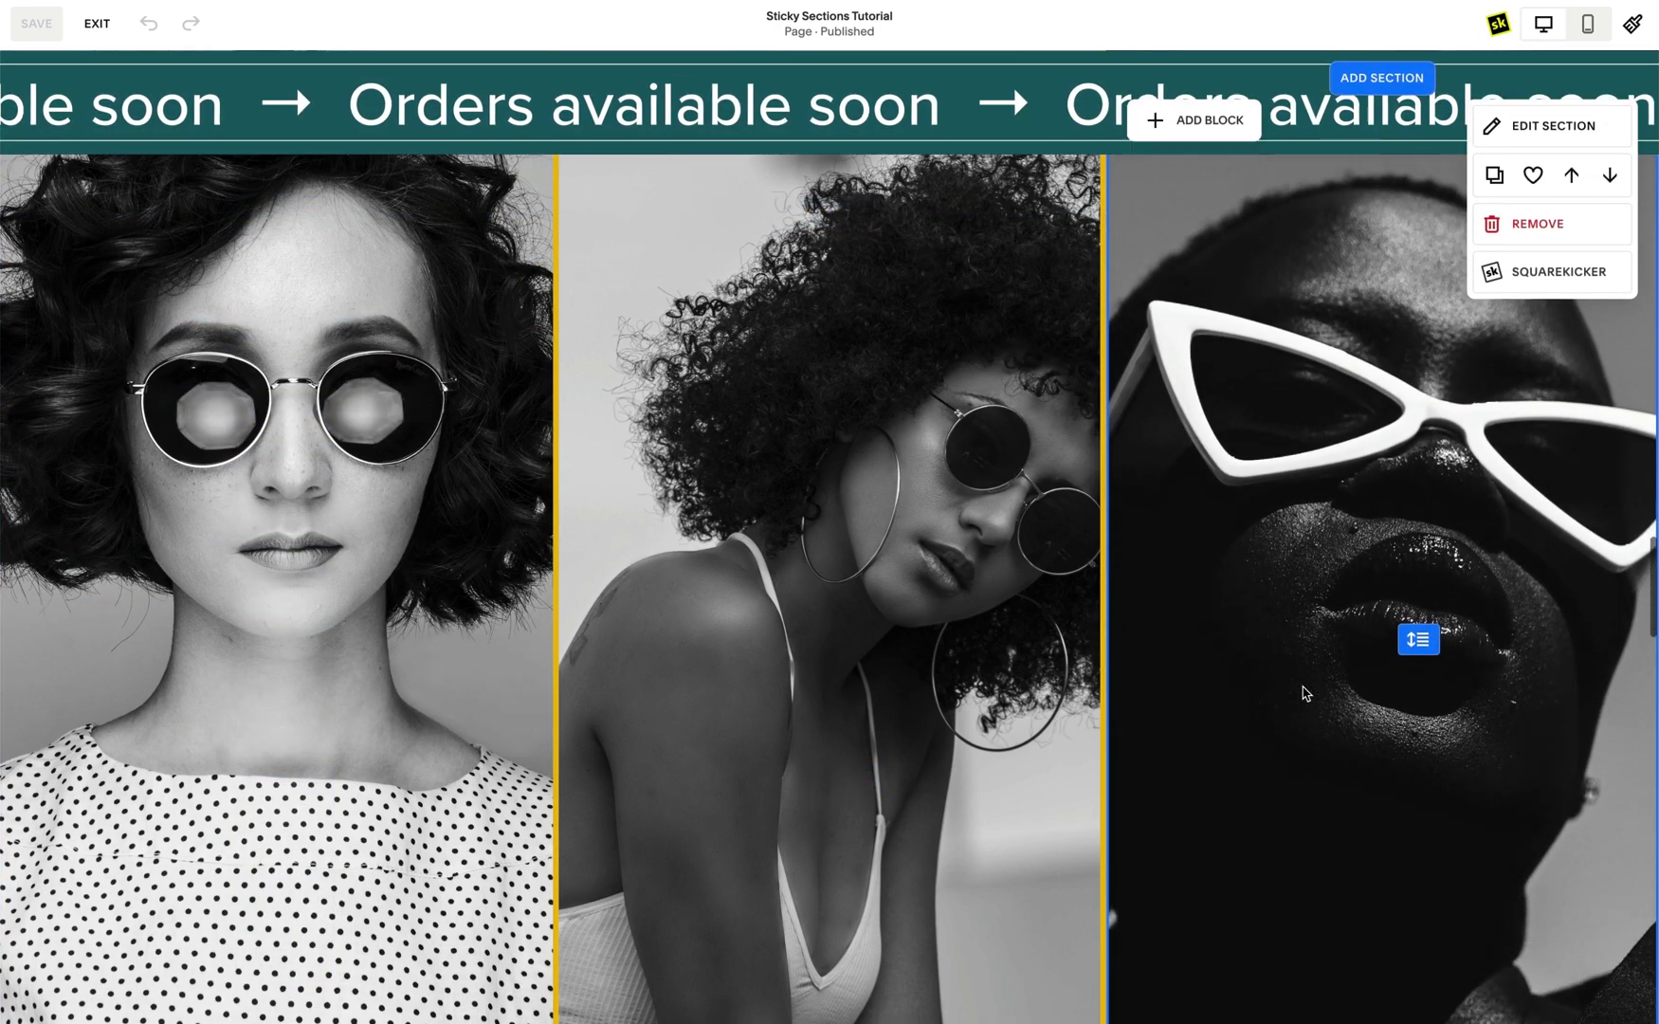
scroll(1302, 693, down, 6)
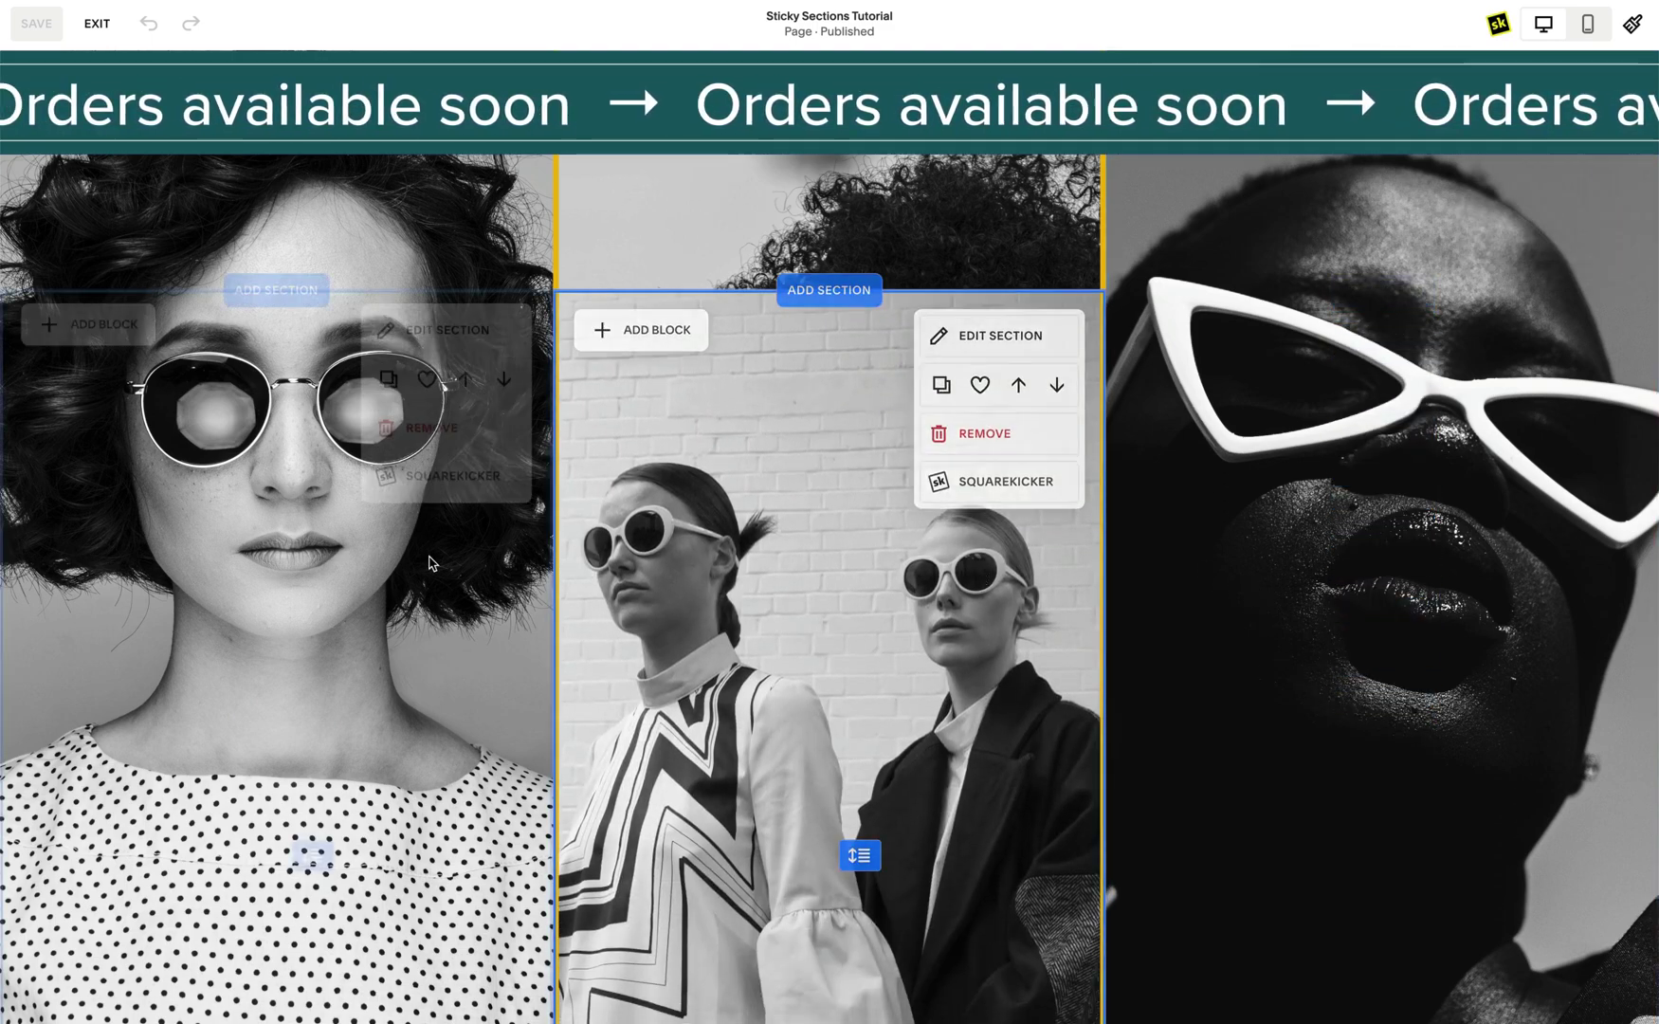
scroll(428, 565, down, 2)
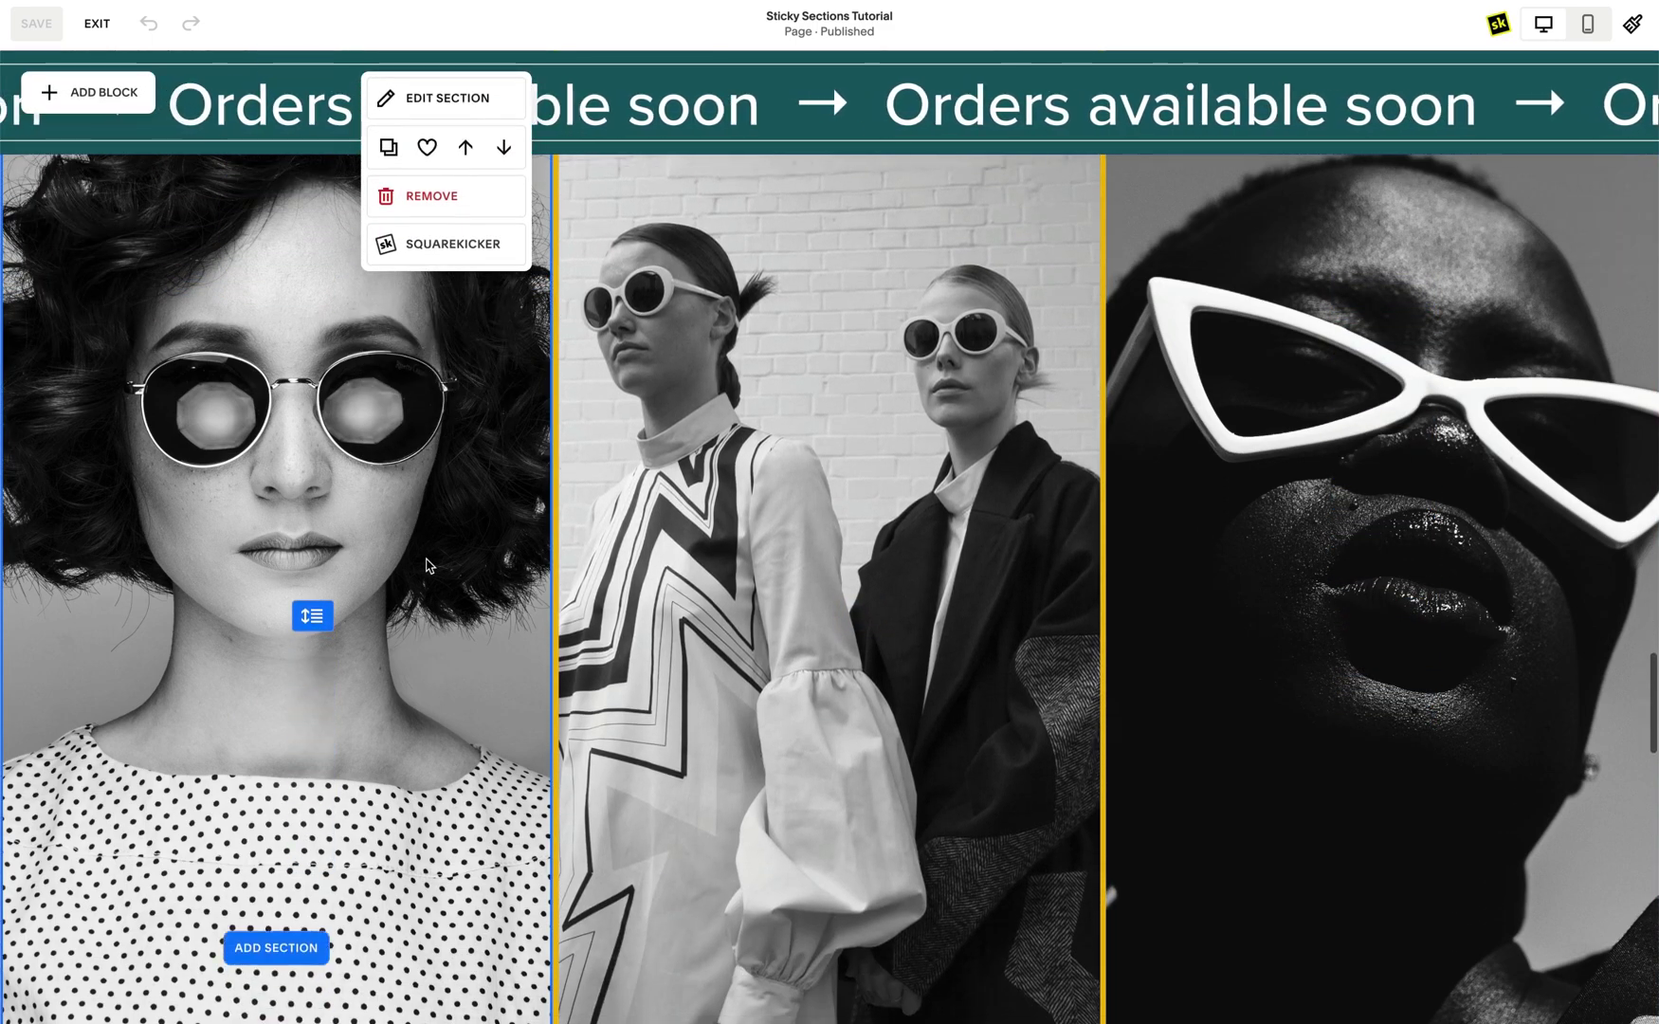
scroll(429, 565, down, 4)
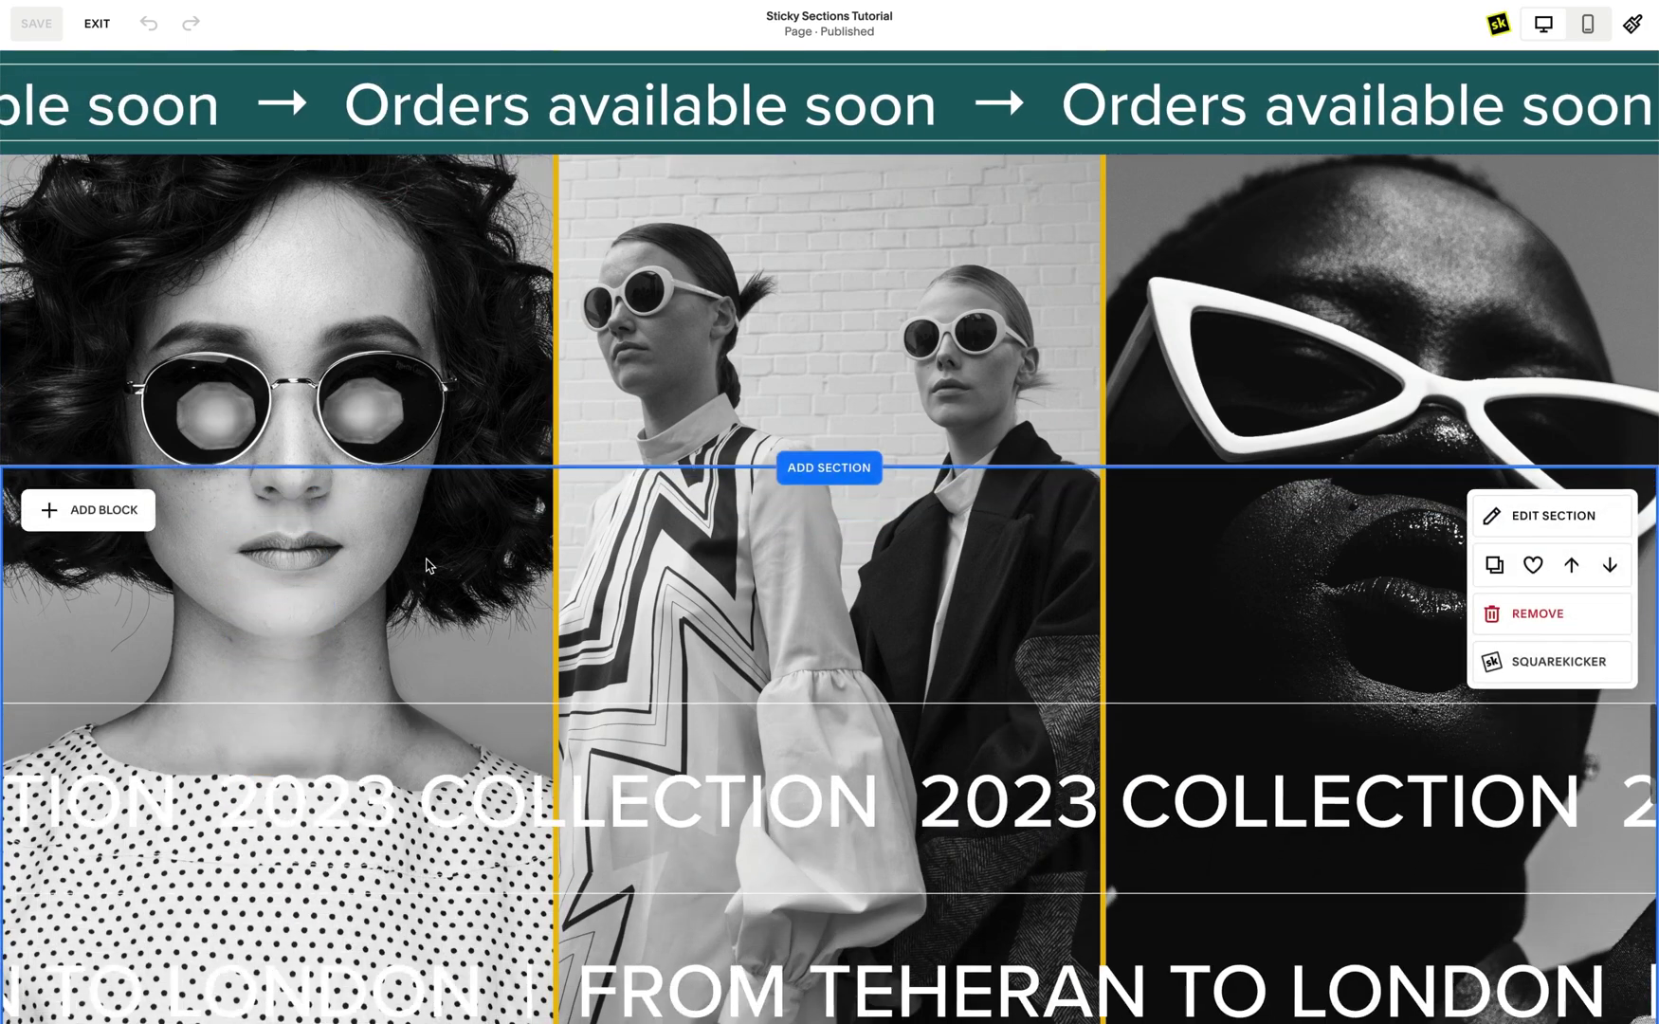
scroll(428, 565, down, 5)
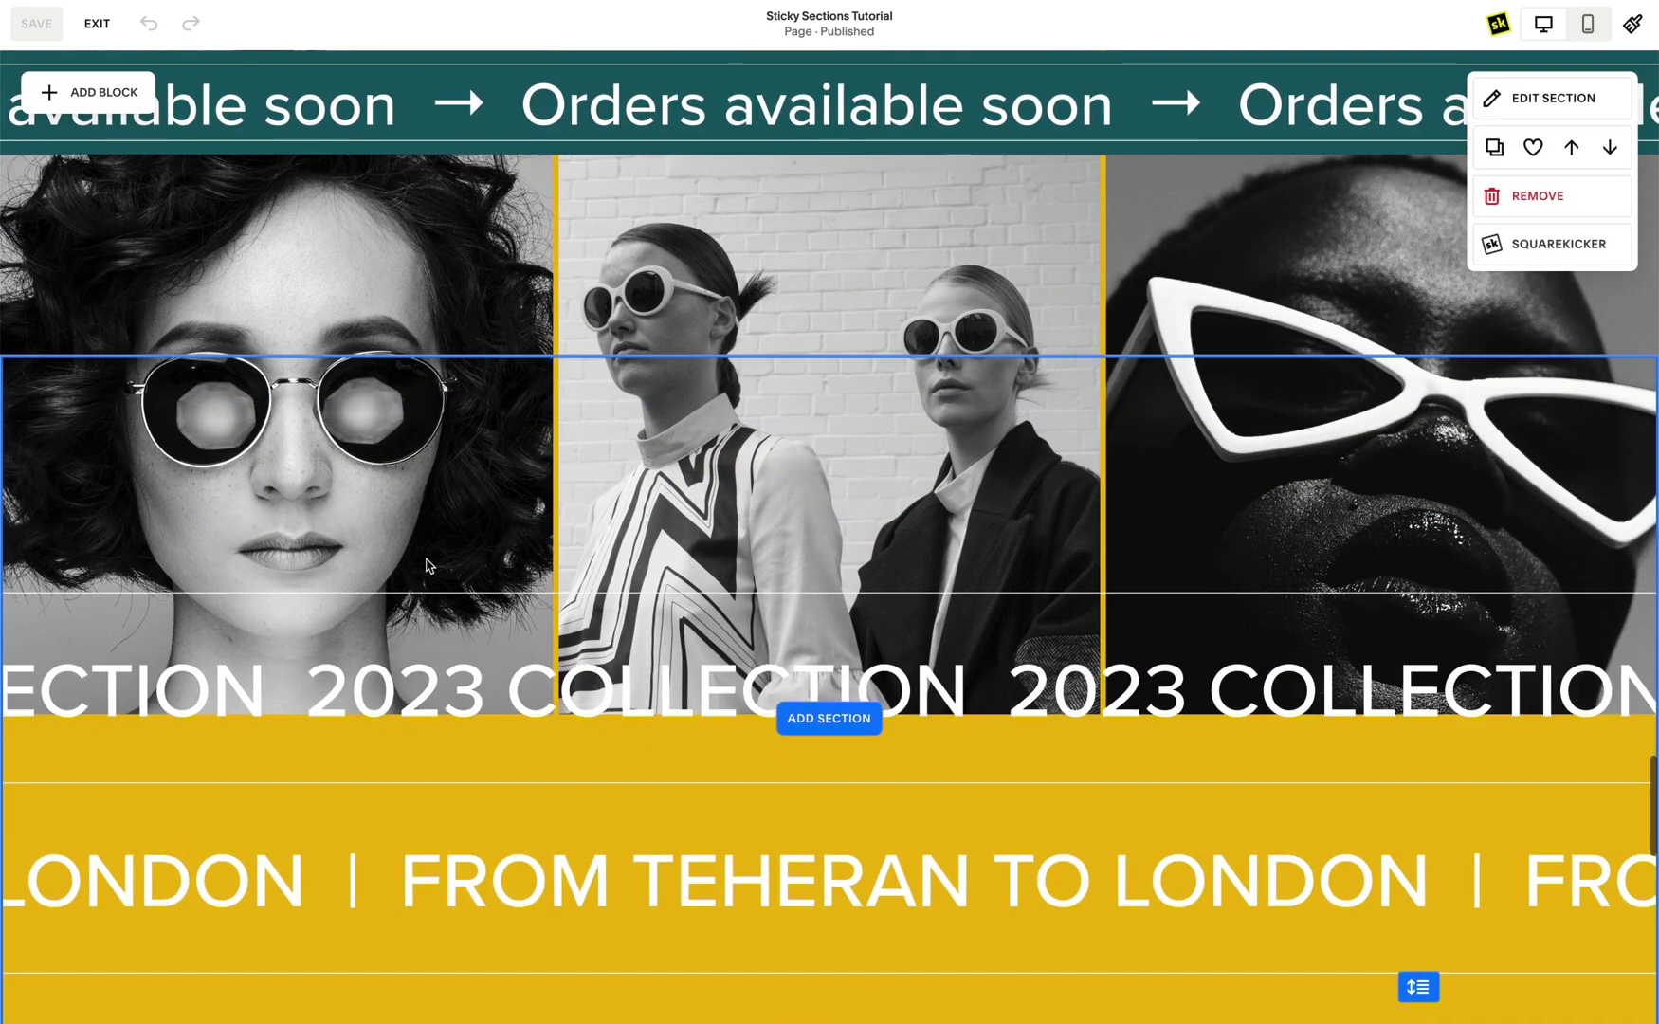
scroll(427, 567, down, 4)
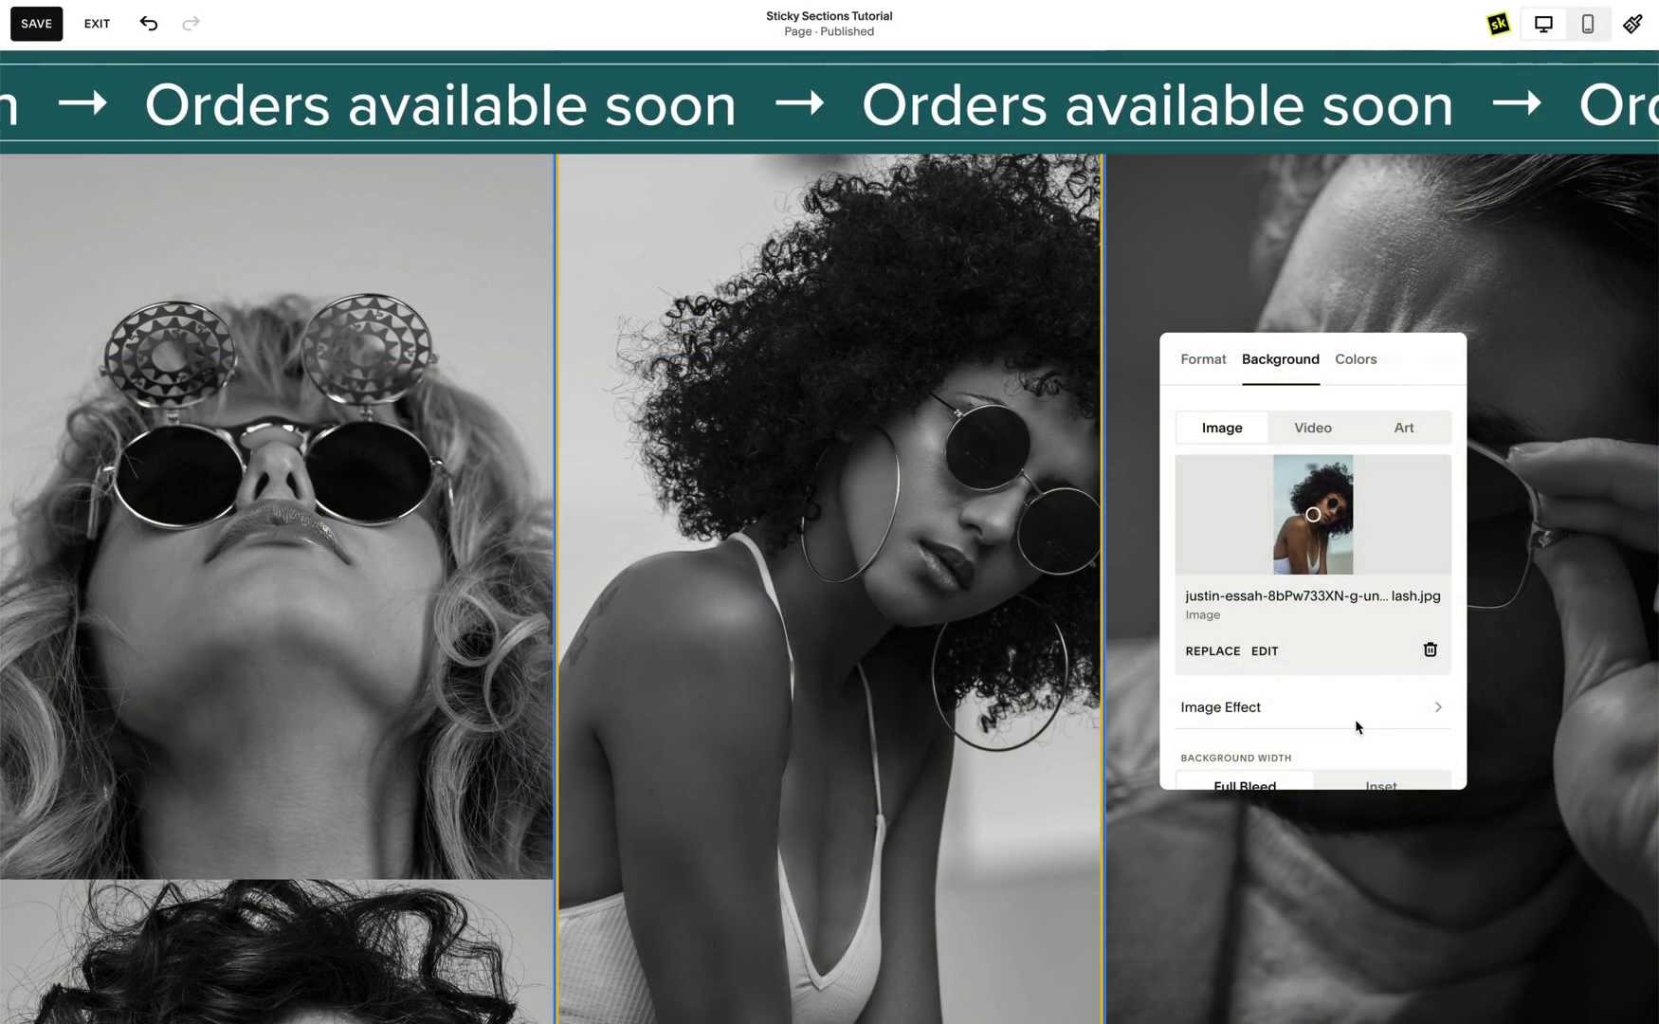
- Apply a parallax effect to the middle column's background image: intensity 68, angle 180, zoom 0 to 20
click(1356, 719)
click(1380, 614)
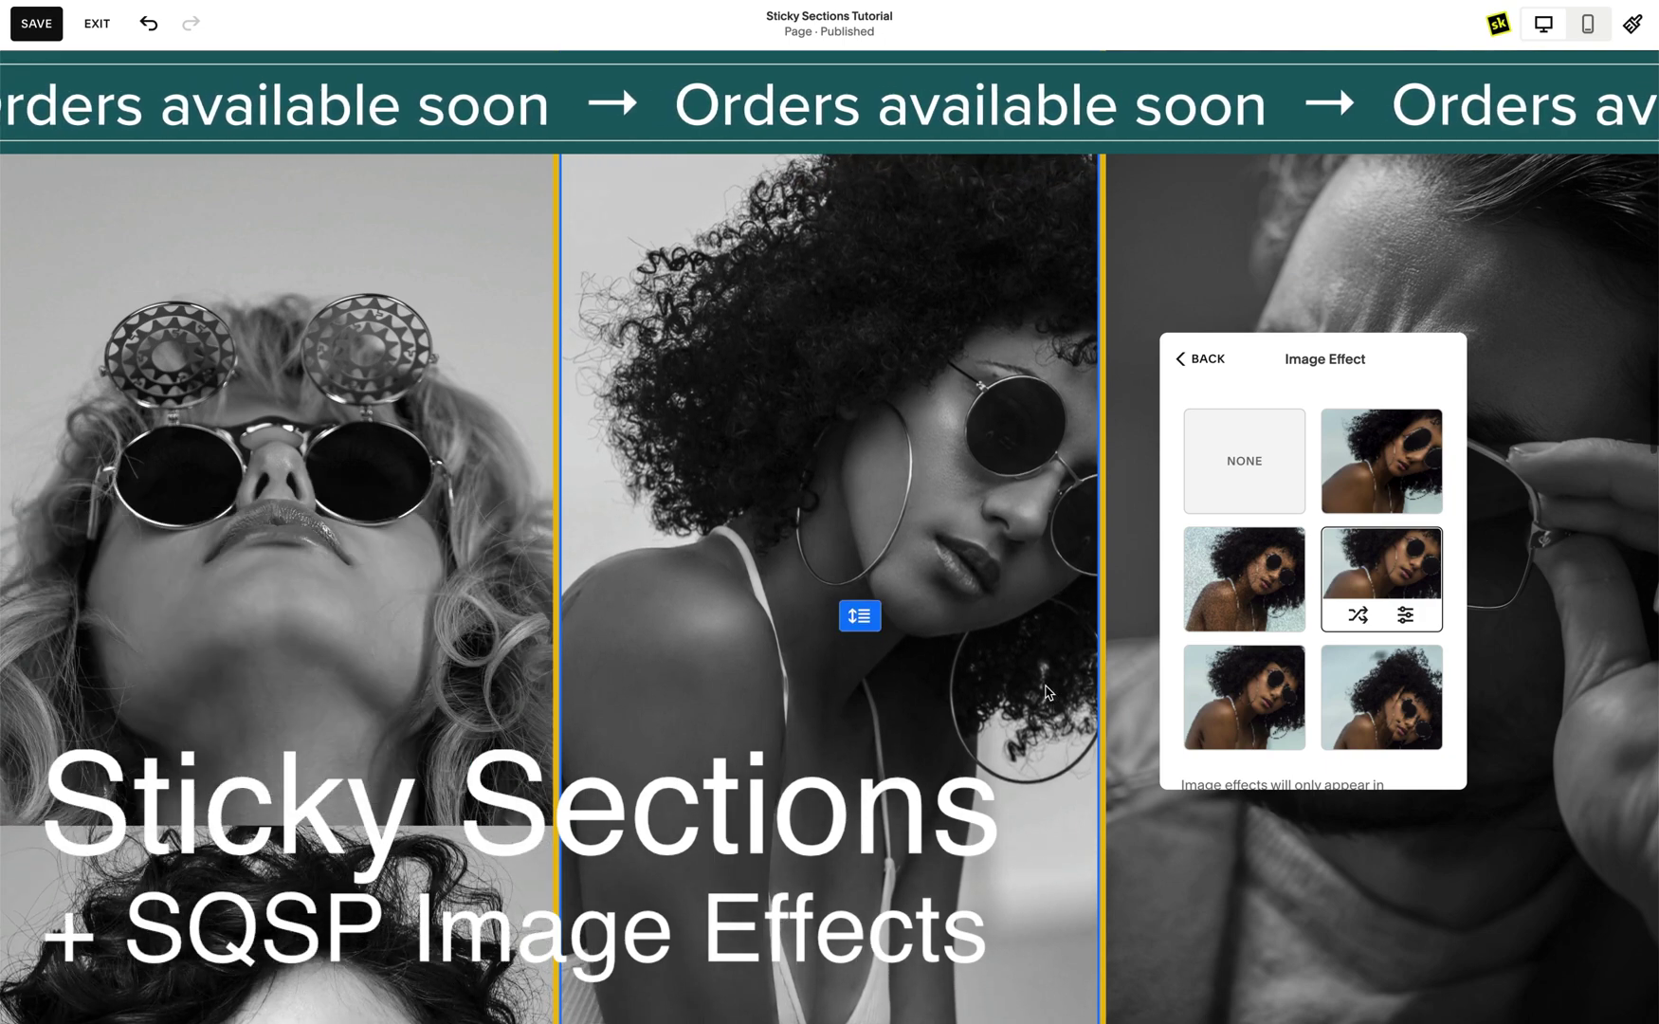
click(1405, 614)
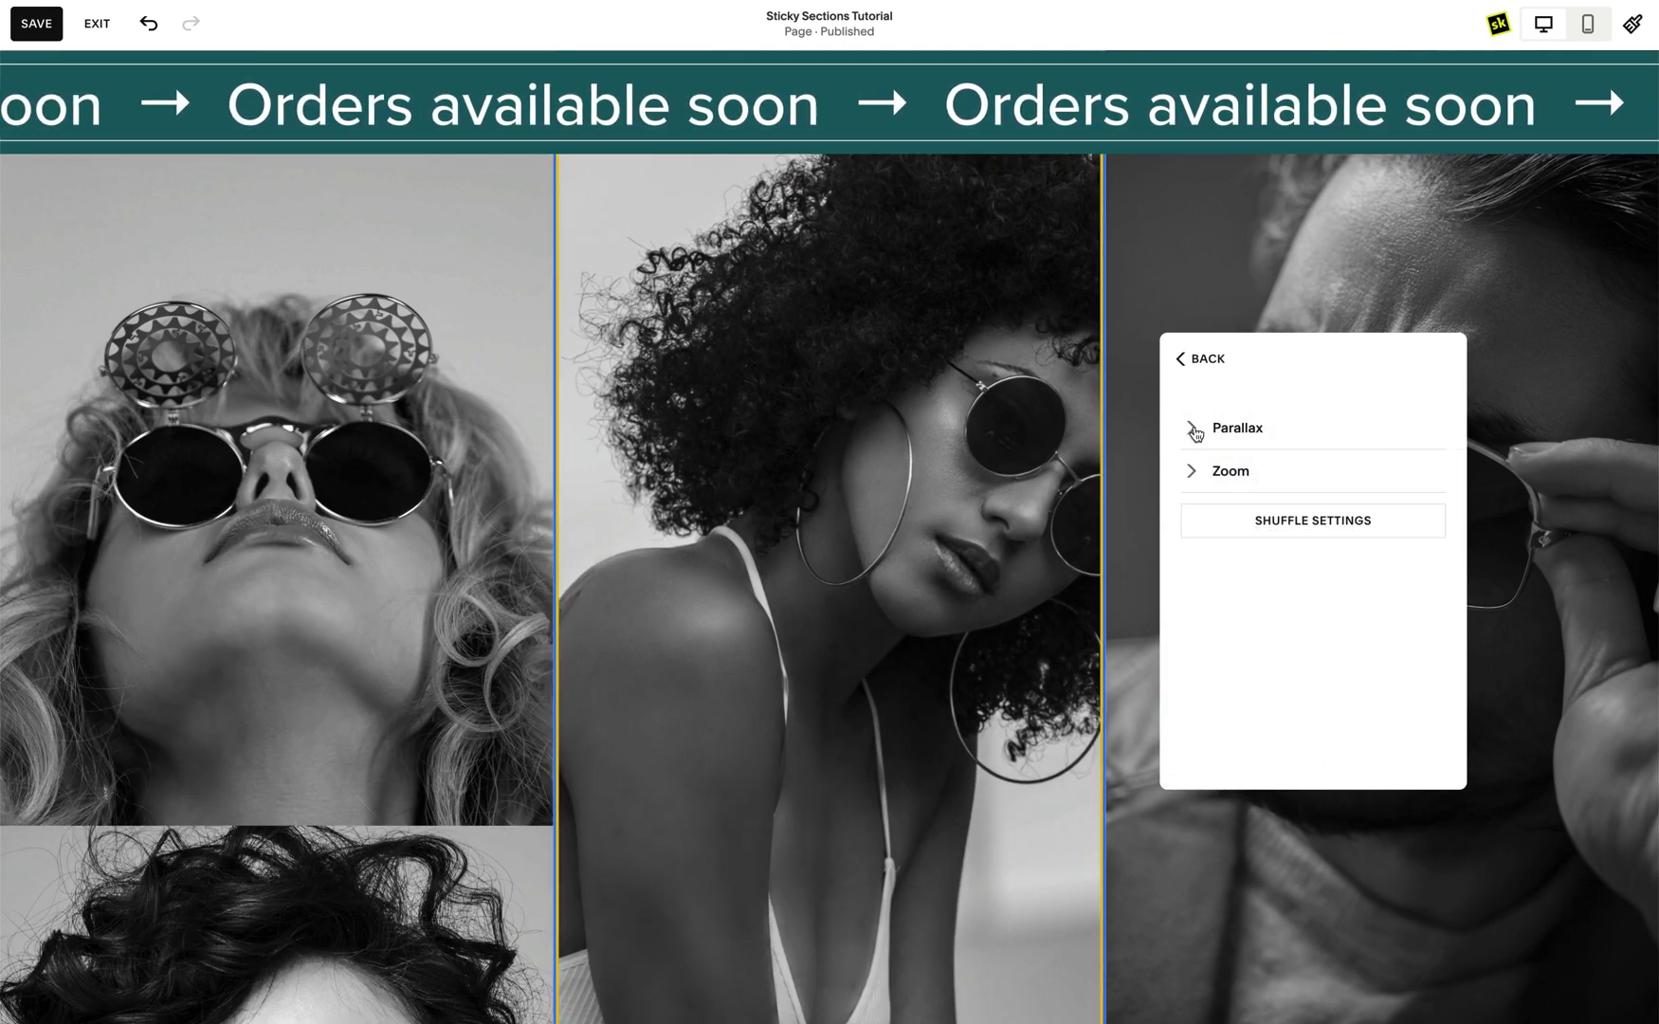
click(1196, 430)
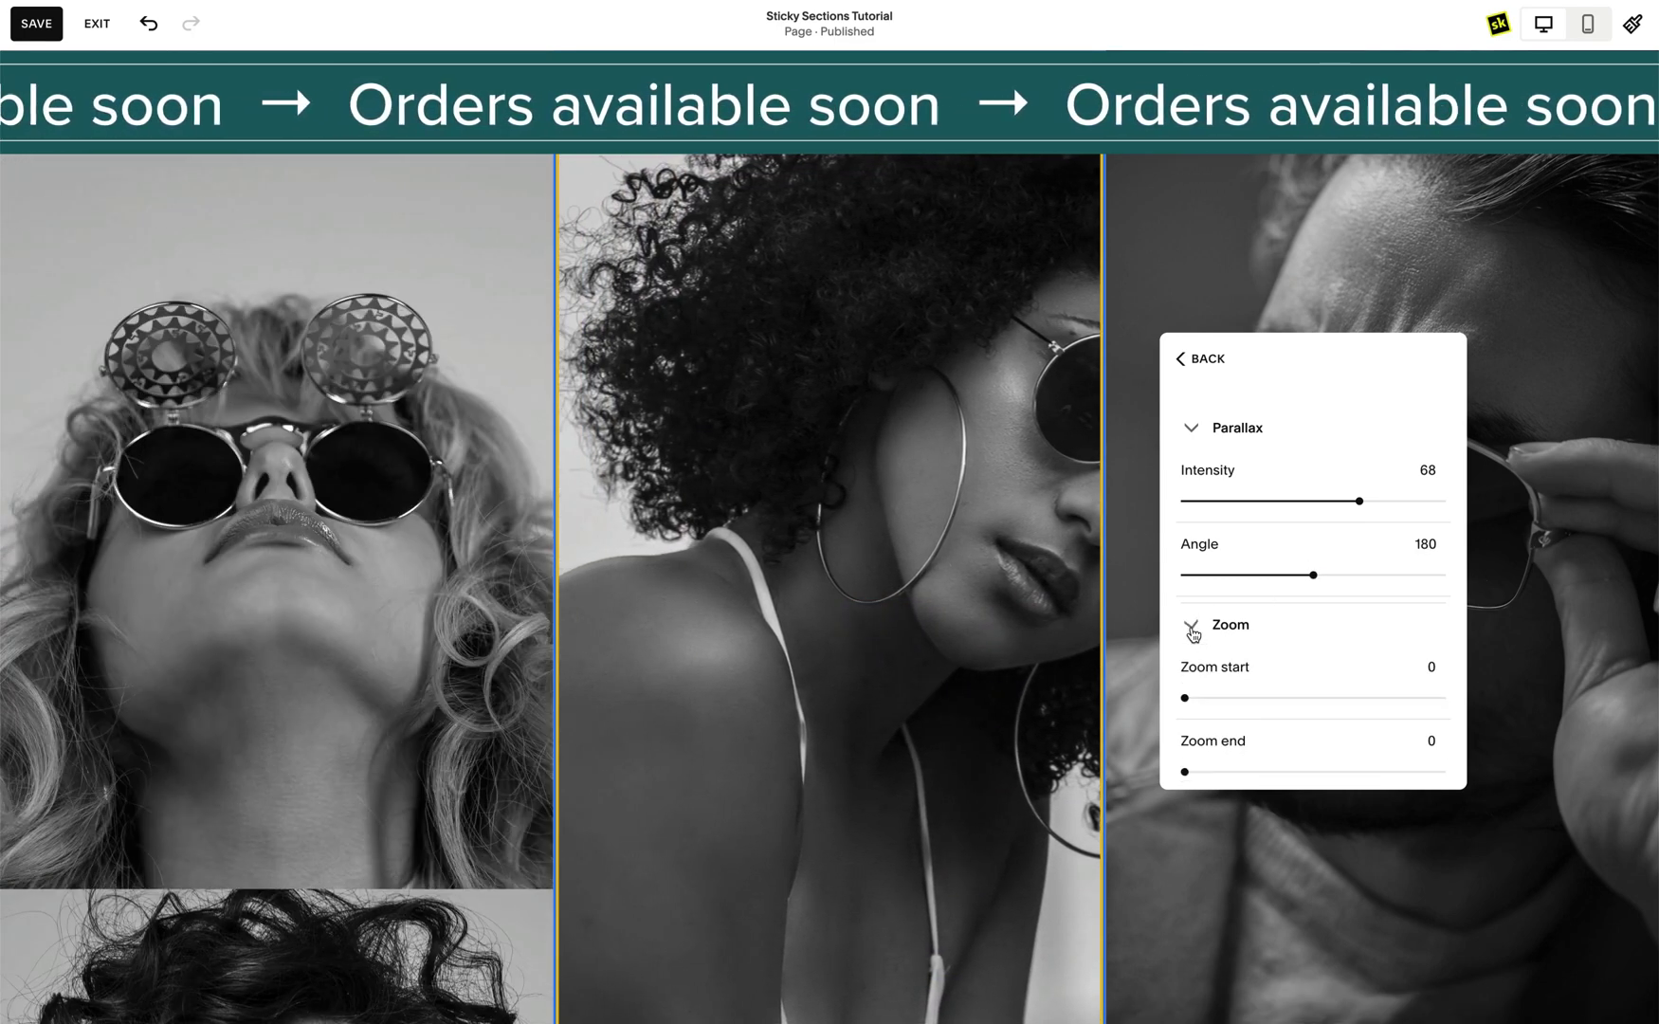
drag(1252, 770, 1287, 771)
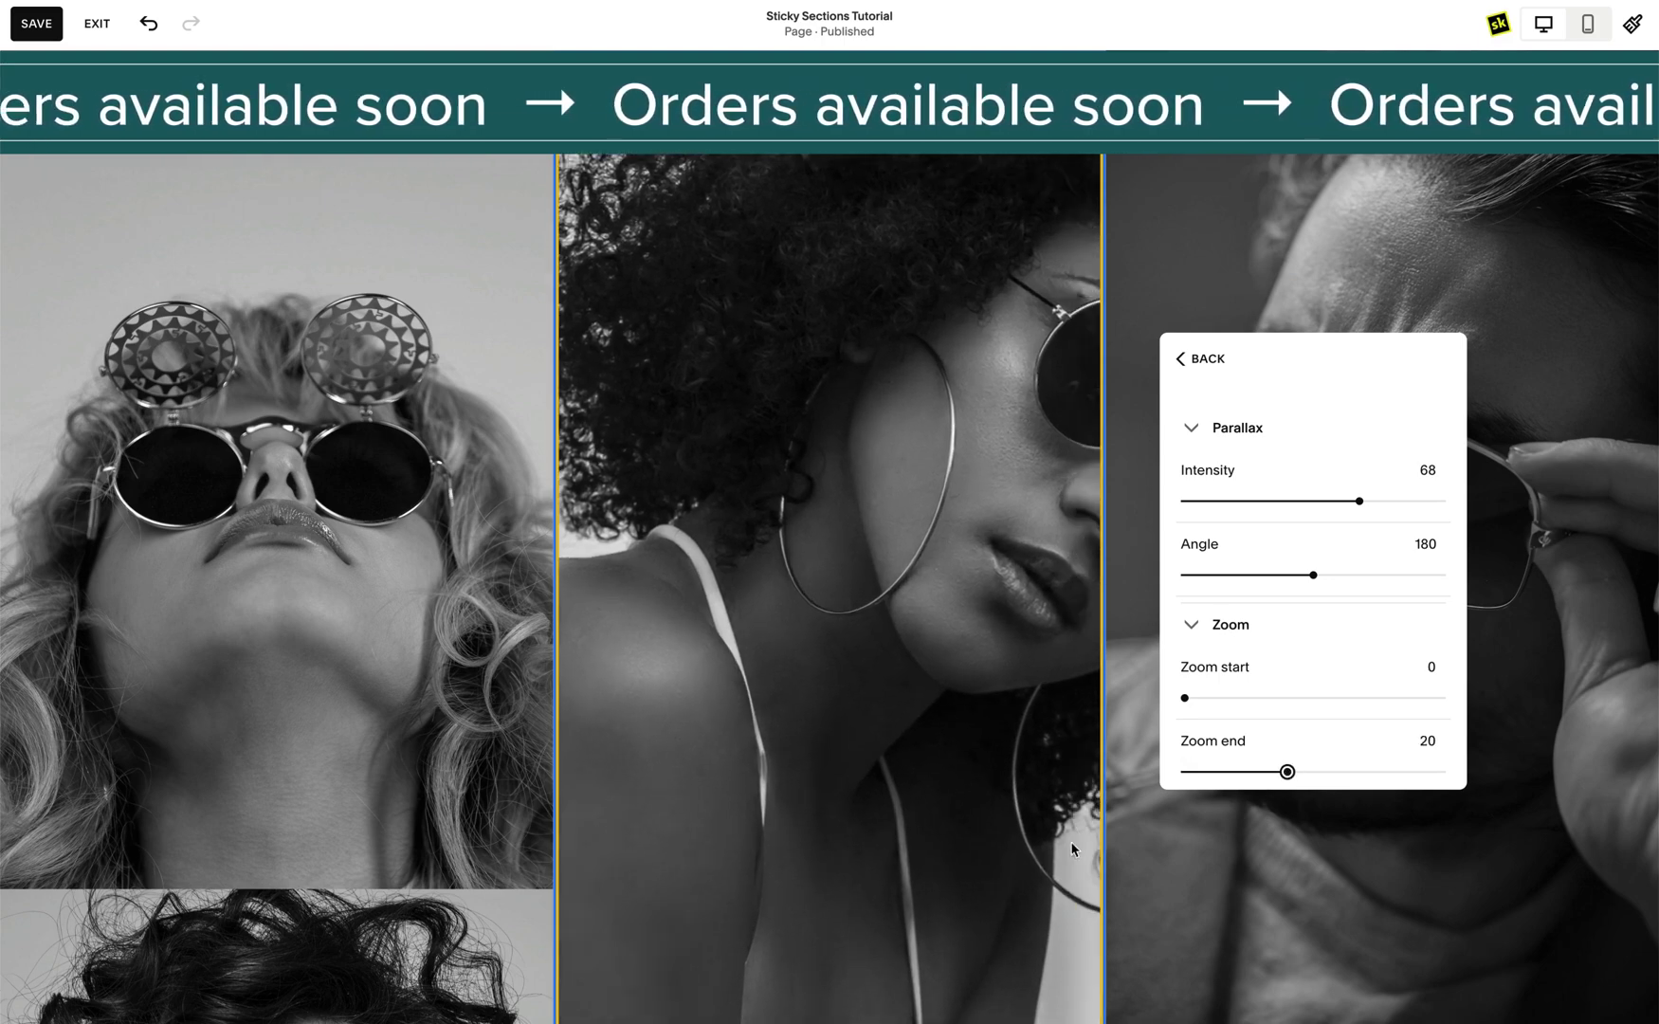
scroll(951, 865, up, 4)
scroll(952, 865, down, 4)
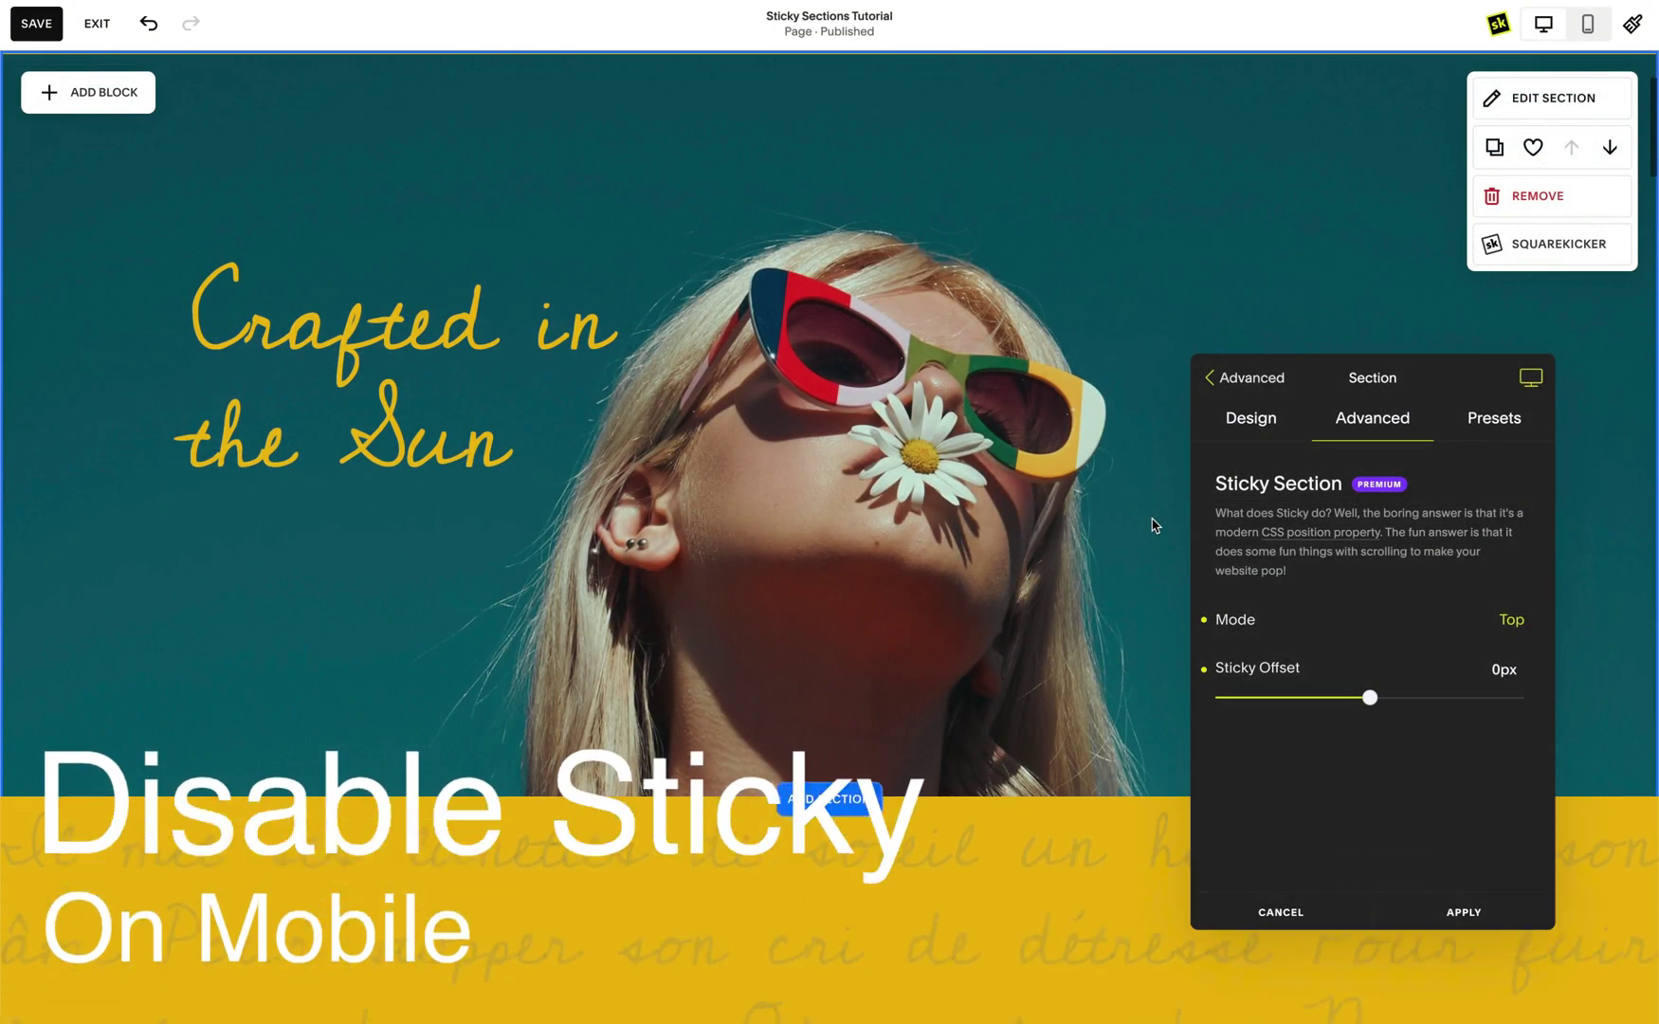
- Set the 'Crafted in the Sun' sticky Mode to None for mobile, keeping desktop sticky at top
scroll(1155, 525, down, 2)
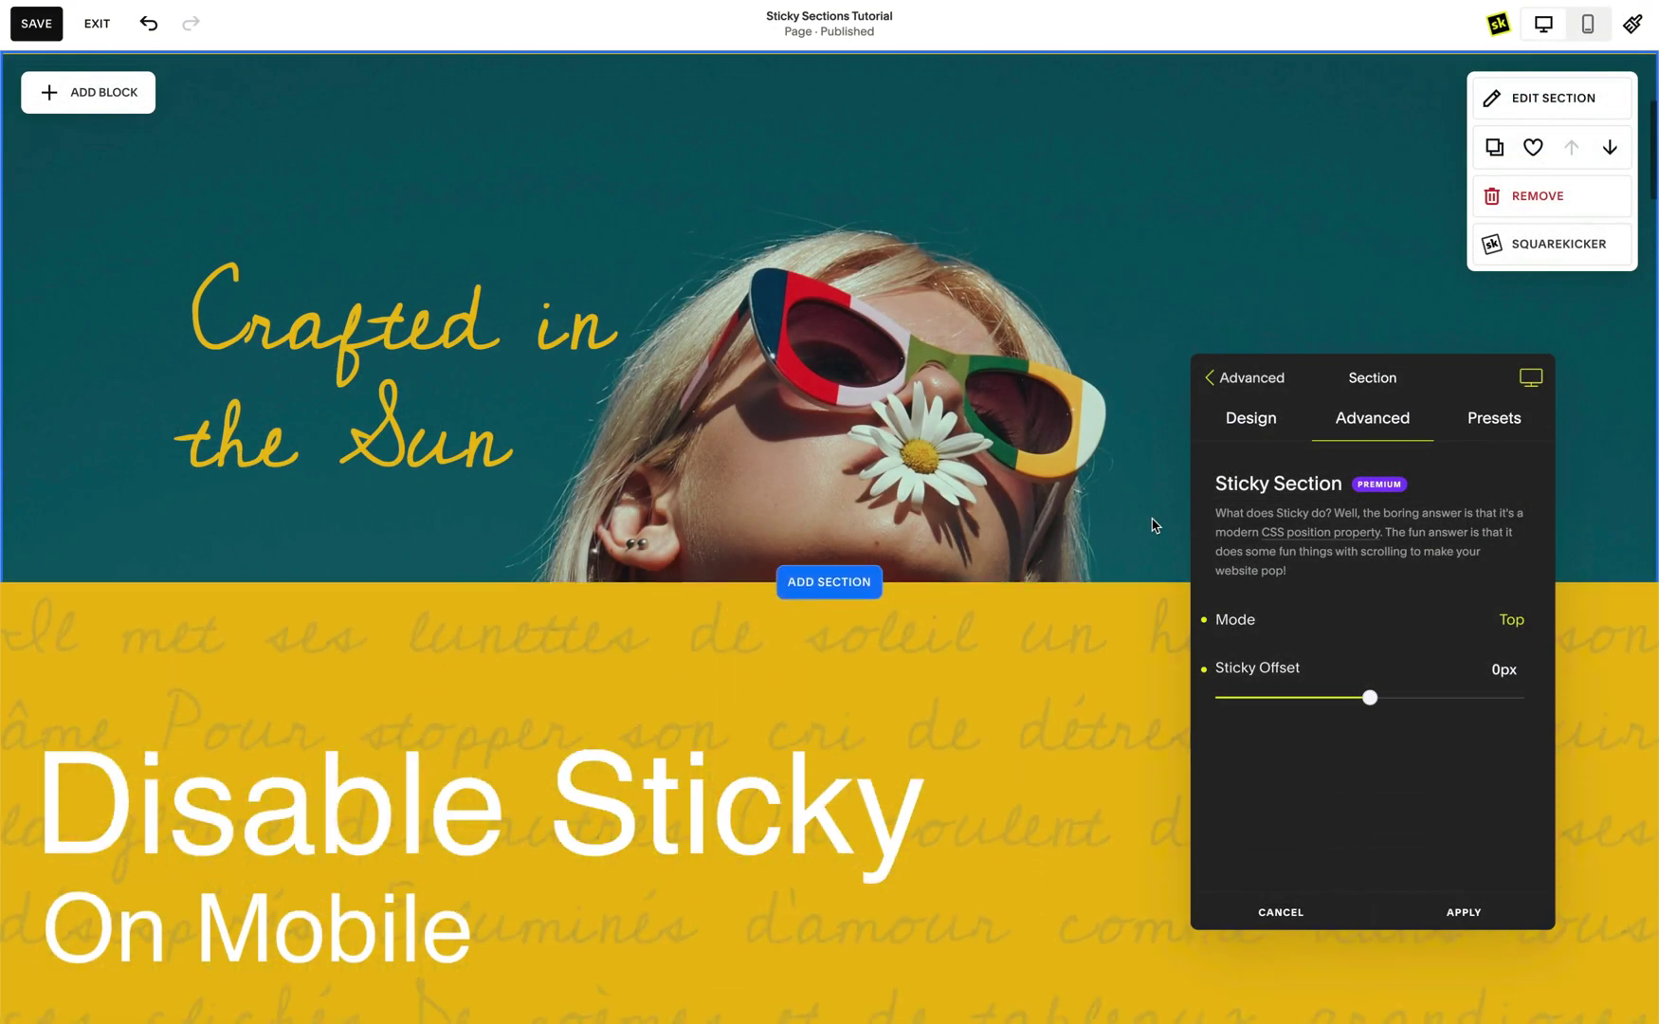
scroll(1155, 525, up, 4)
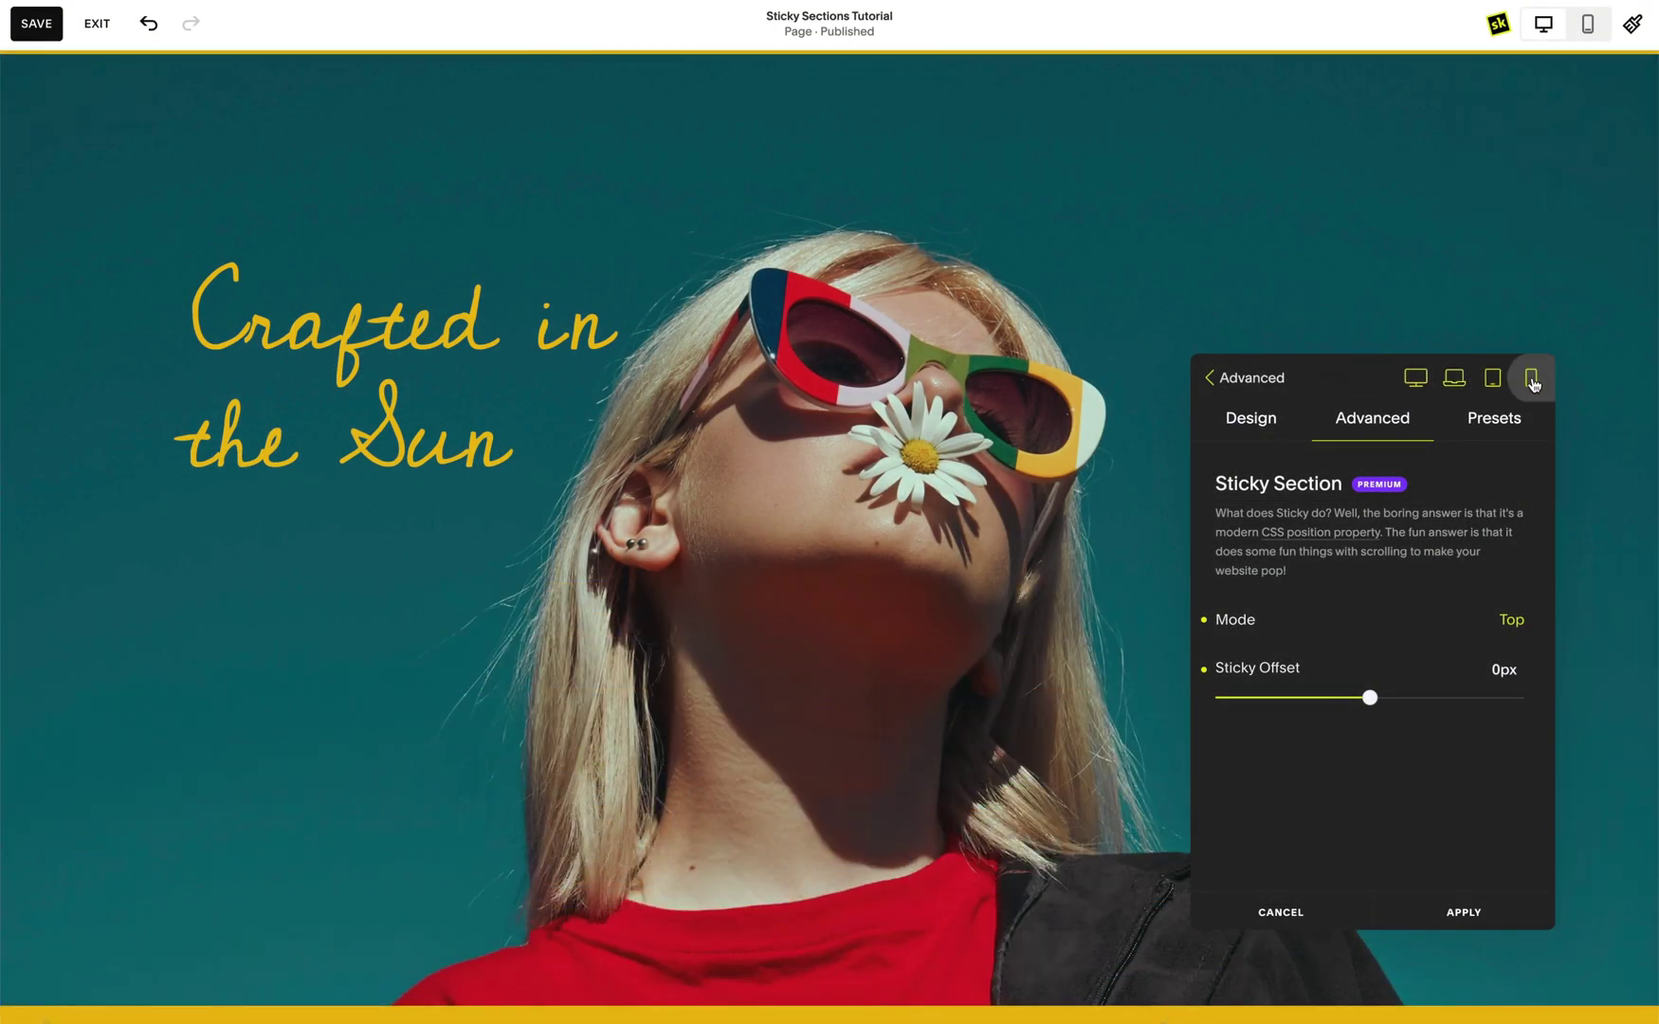
click(1532, 380)
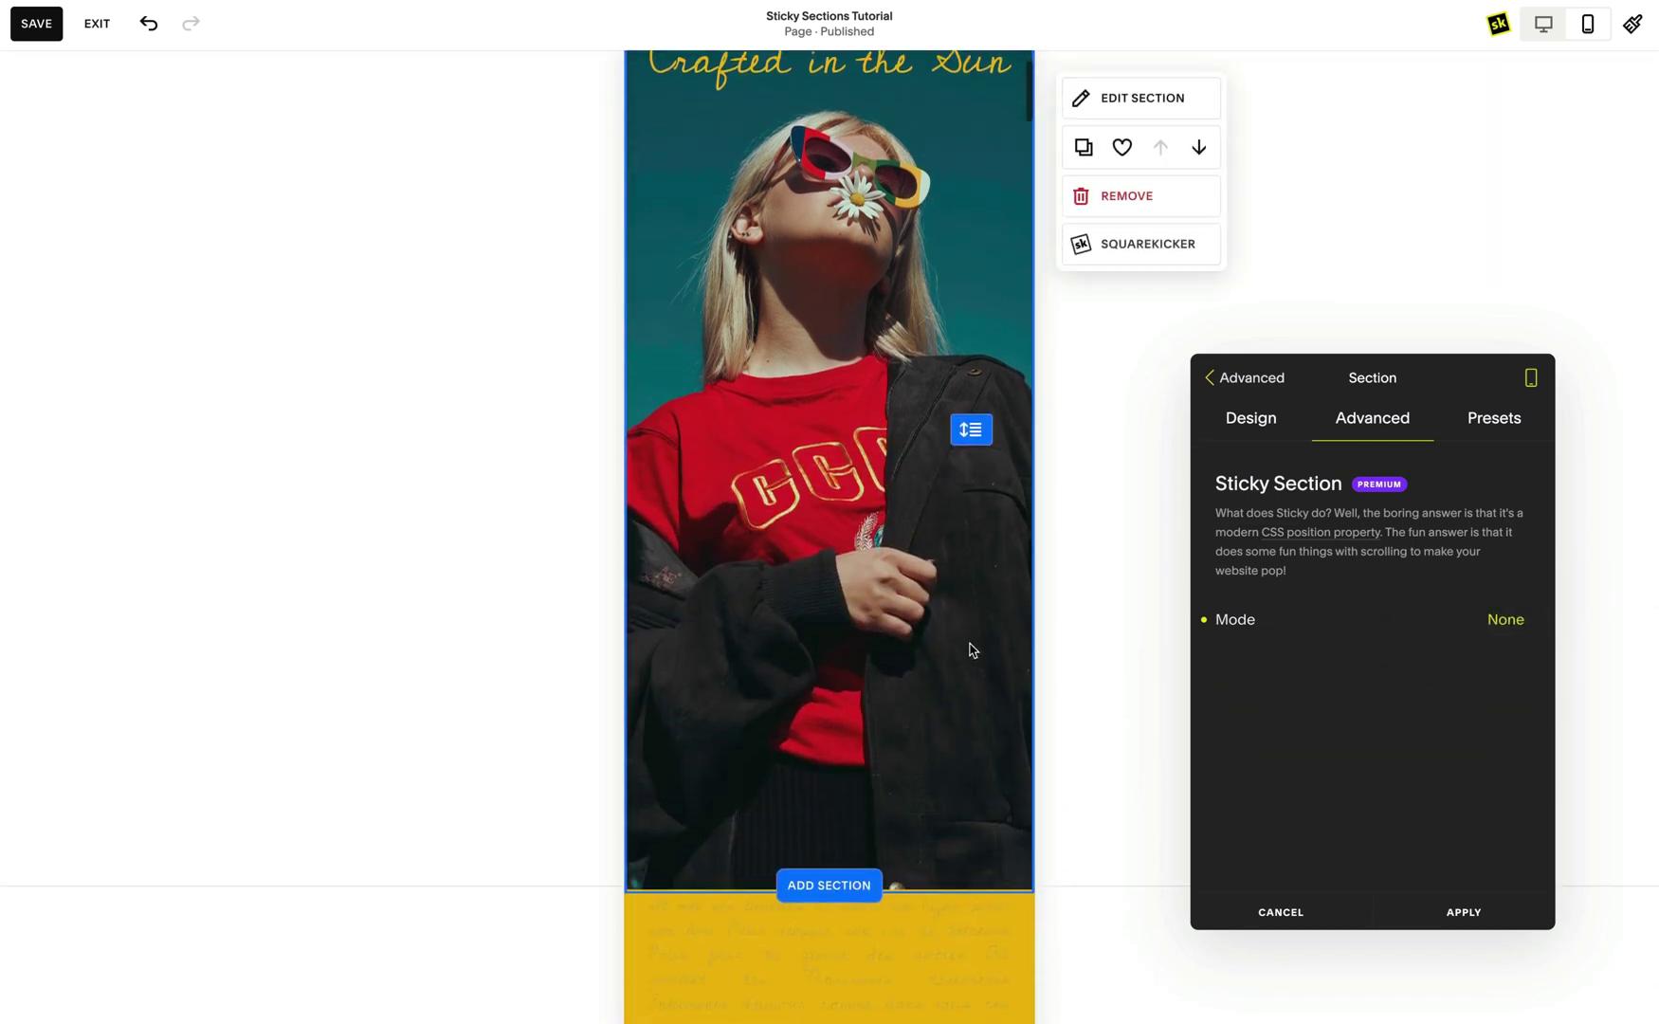
scroll(970, 644, down, 2)
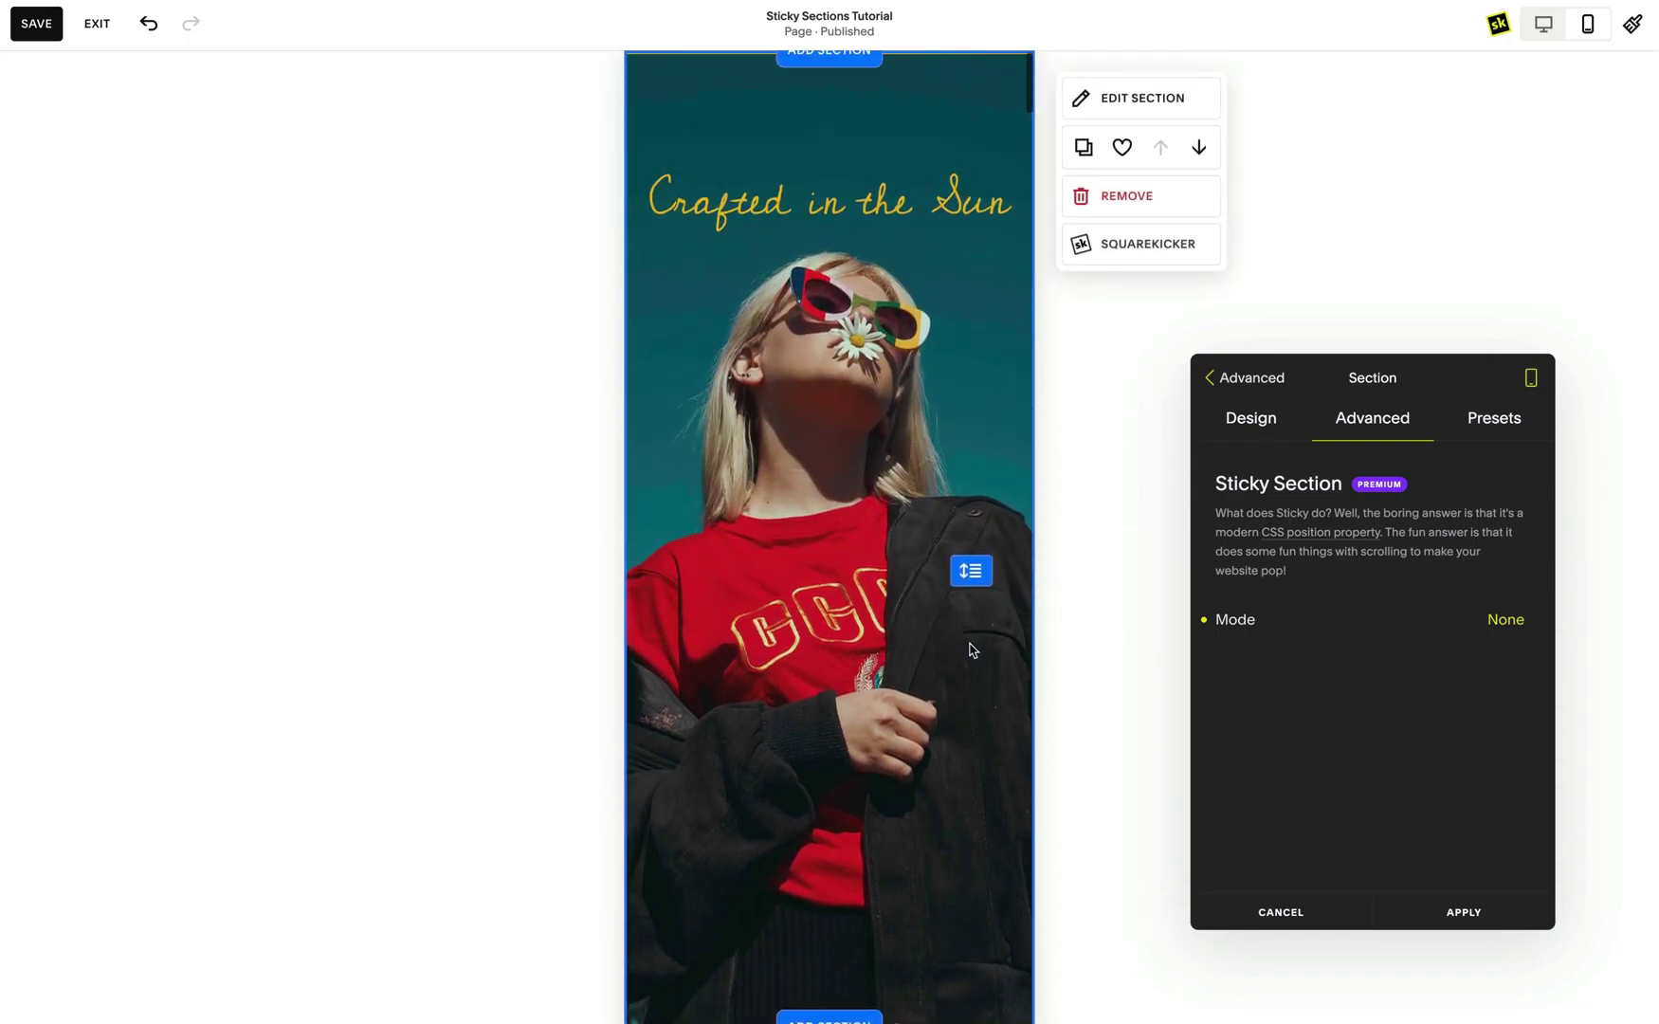
click(1415, 391)
scroll(1059, 619, down, 3)
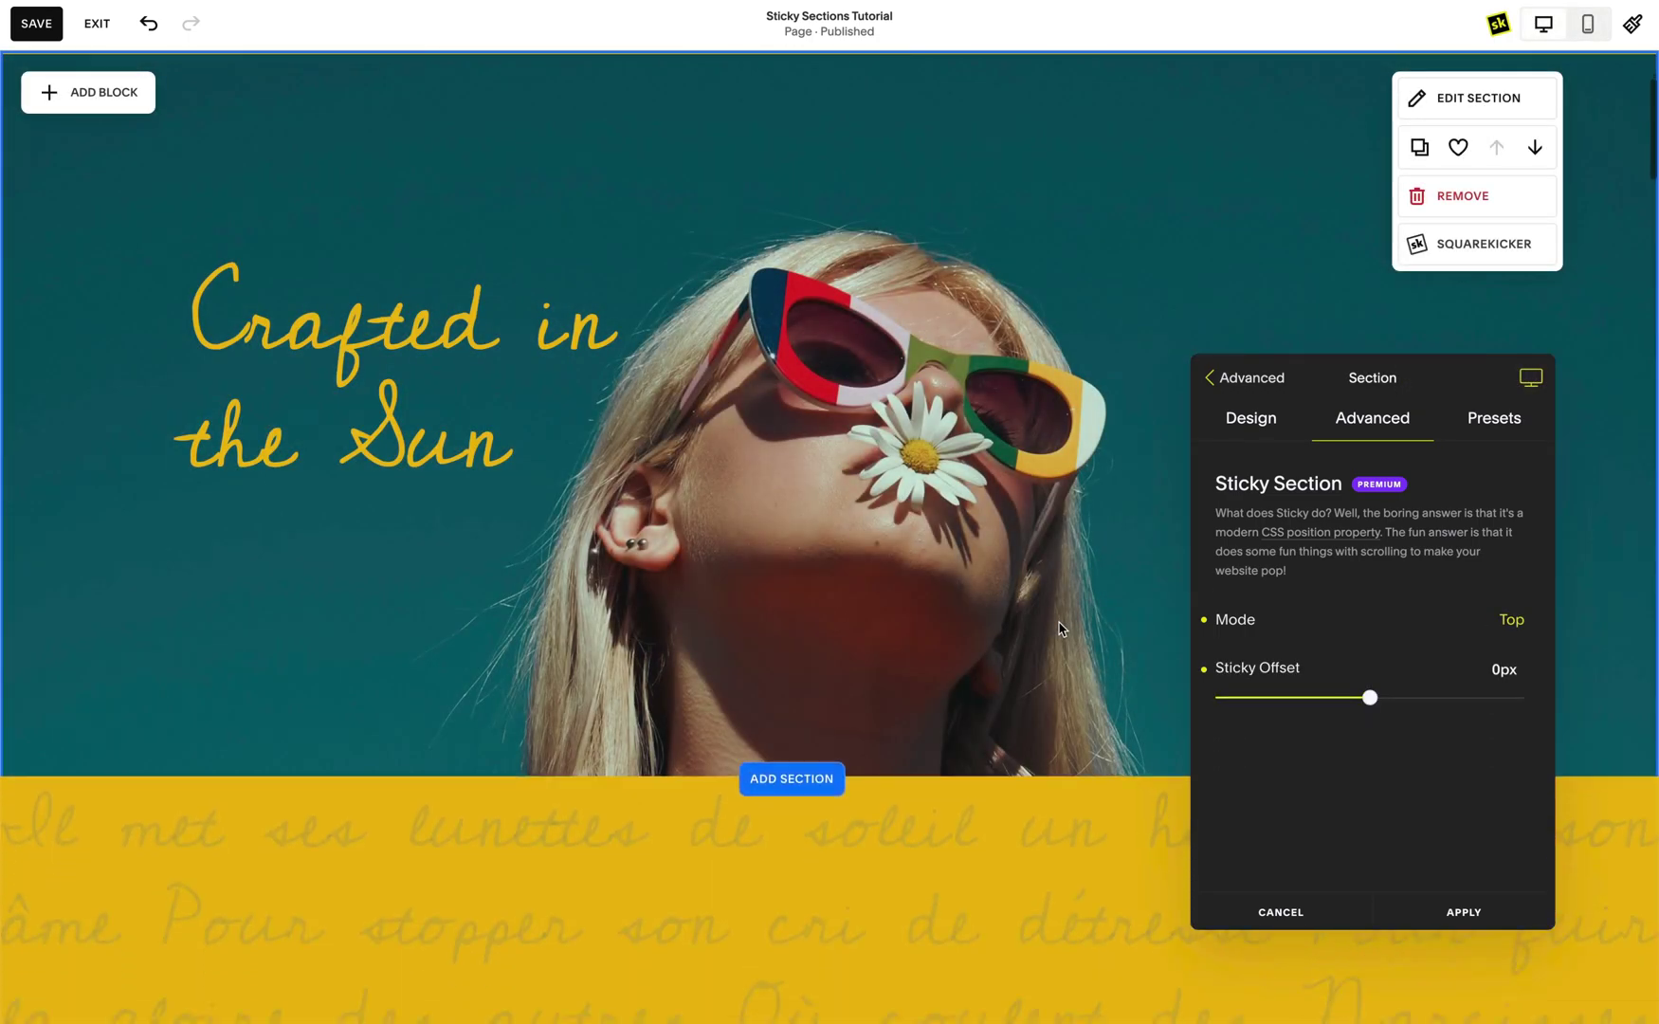
scroll(1059, 626, up, 1)
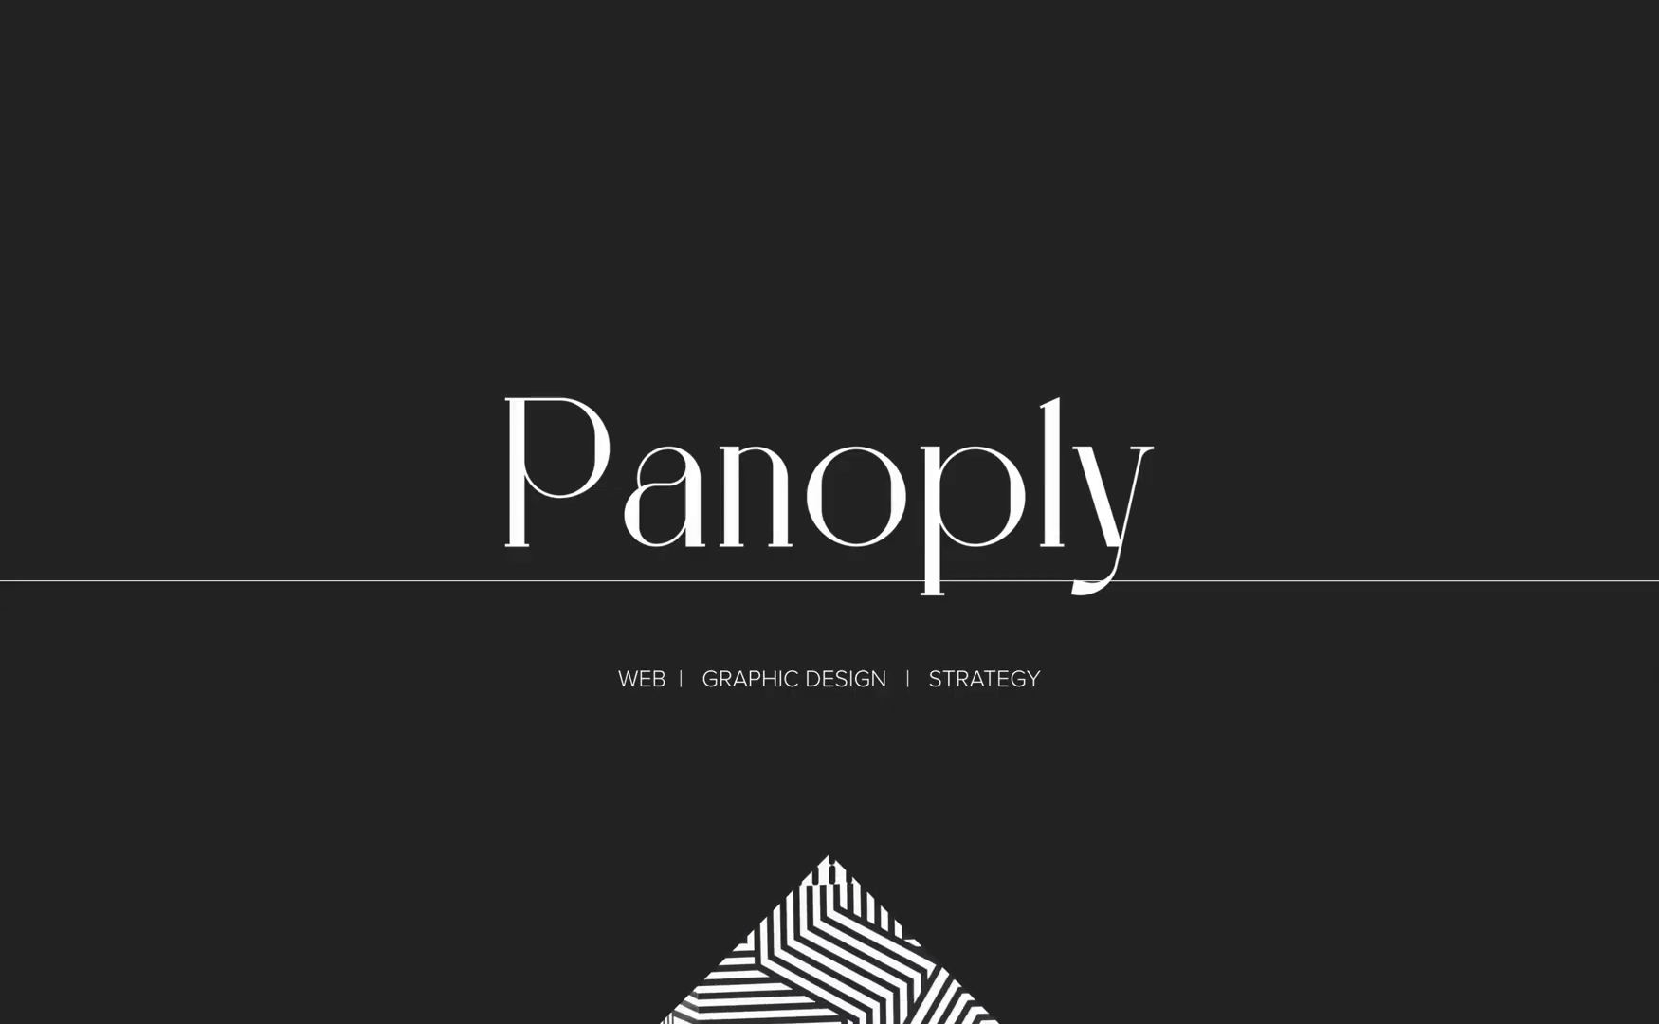
- Scroll the live Panoply page to watch the white studio card slide over the sticky striped diamond
scroll(830, 512, down, 10)
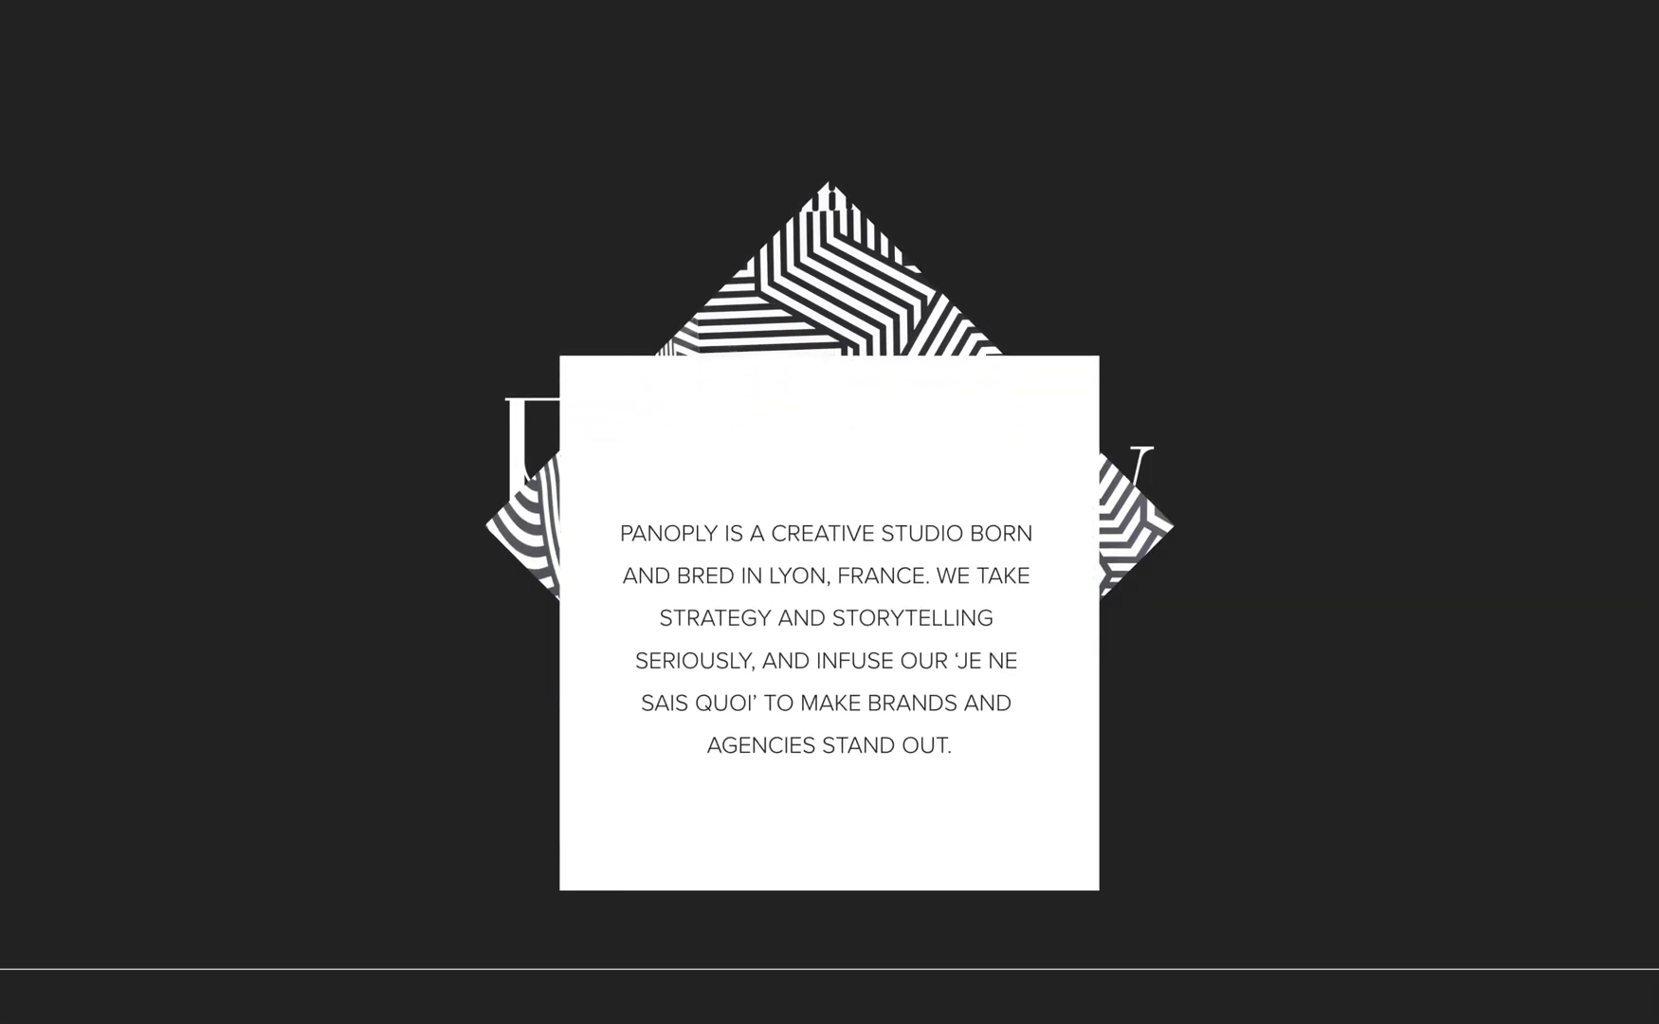